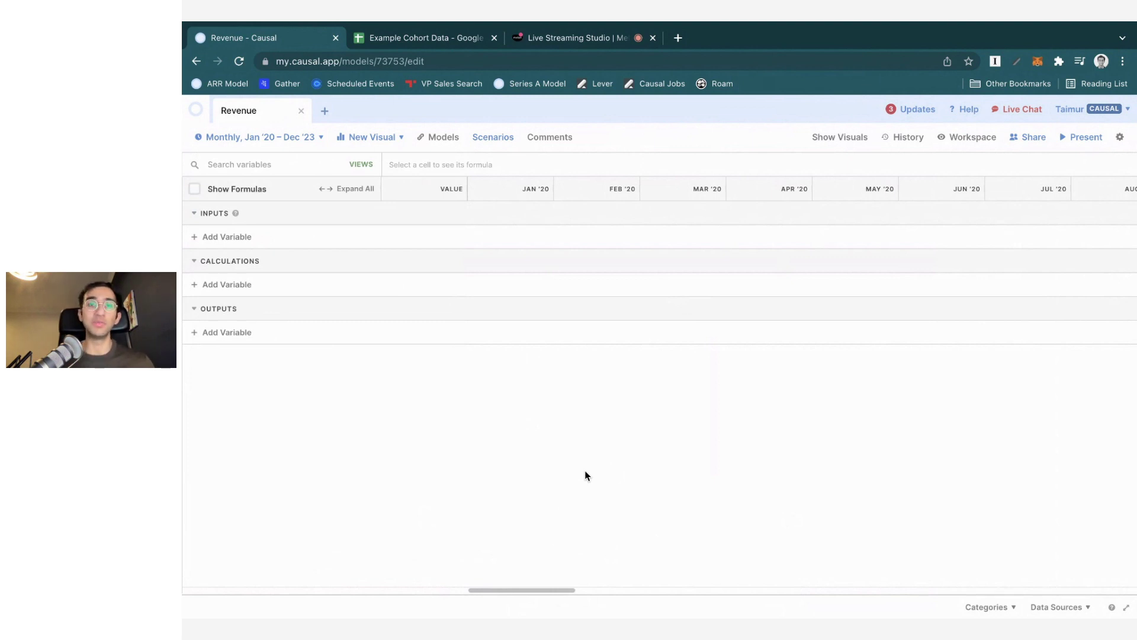
Add an input variable named Marketing spend
click(212, 238)
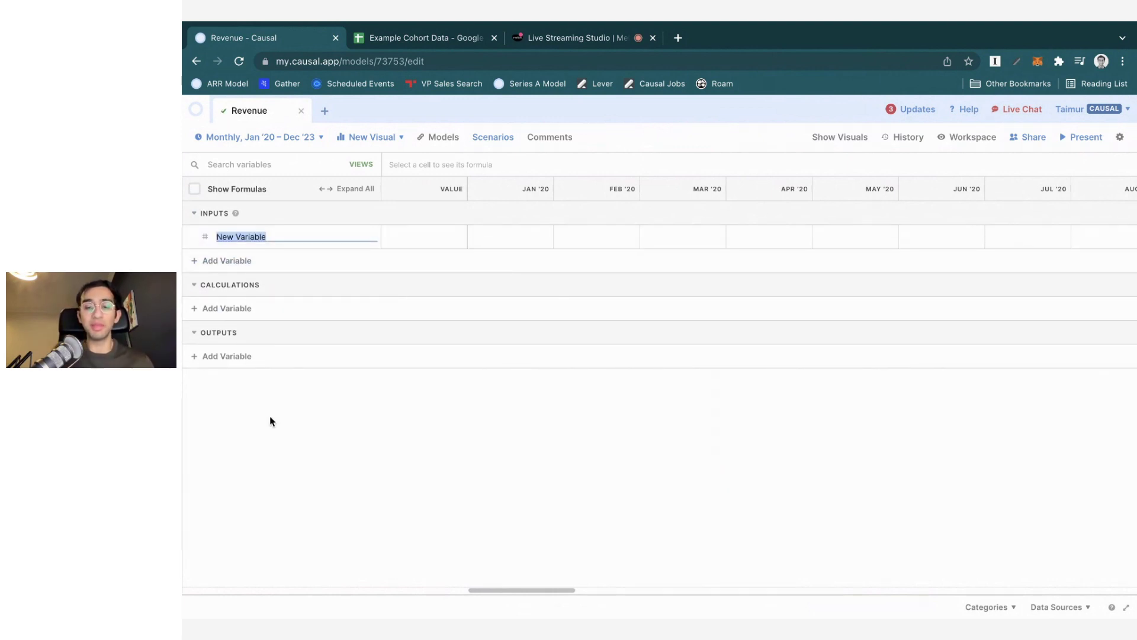
text(Marketing spend)
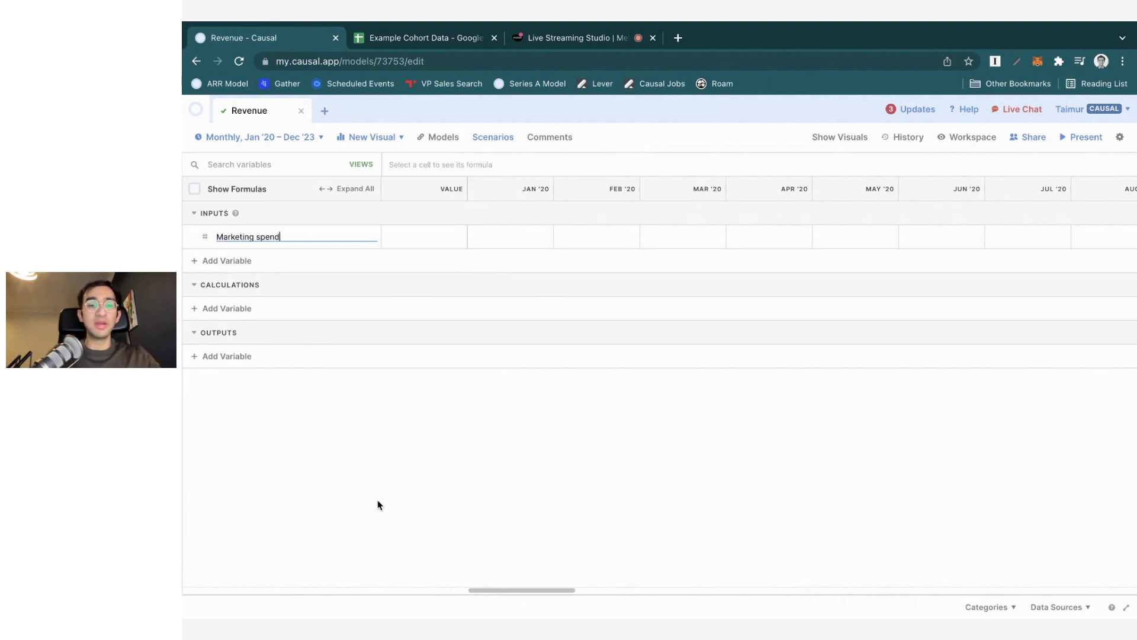
key(Return)
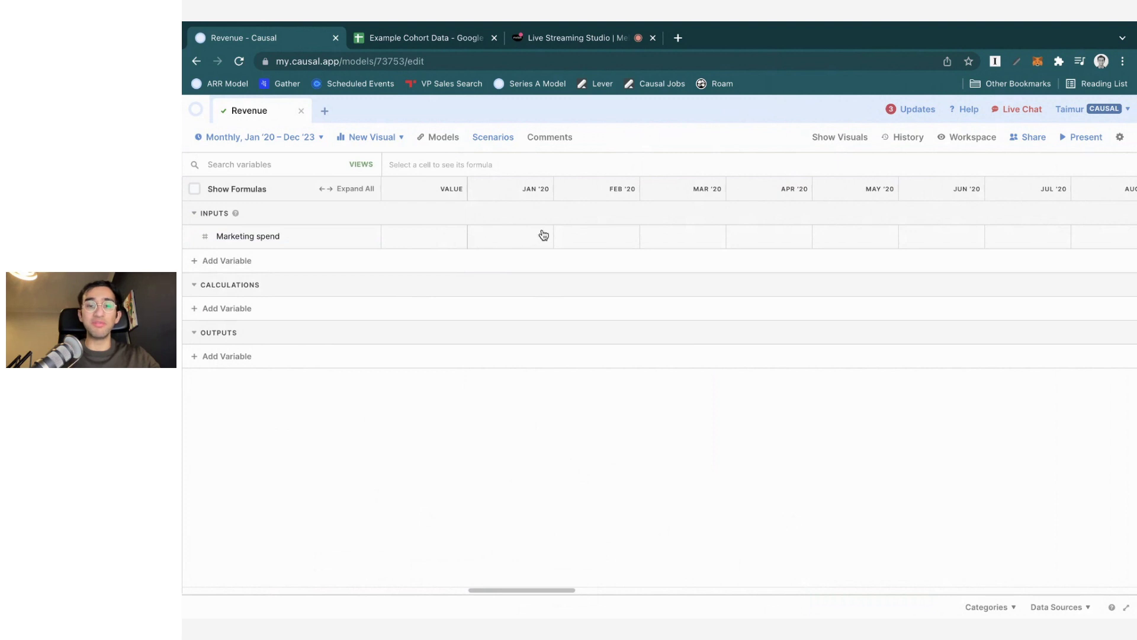
Split the Marketing spend variable by quarter using the built-in recipe
right_click(298, 238)
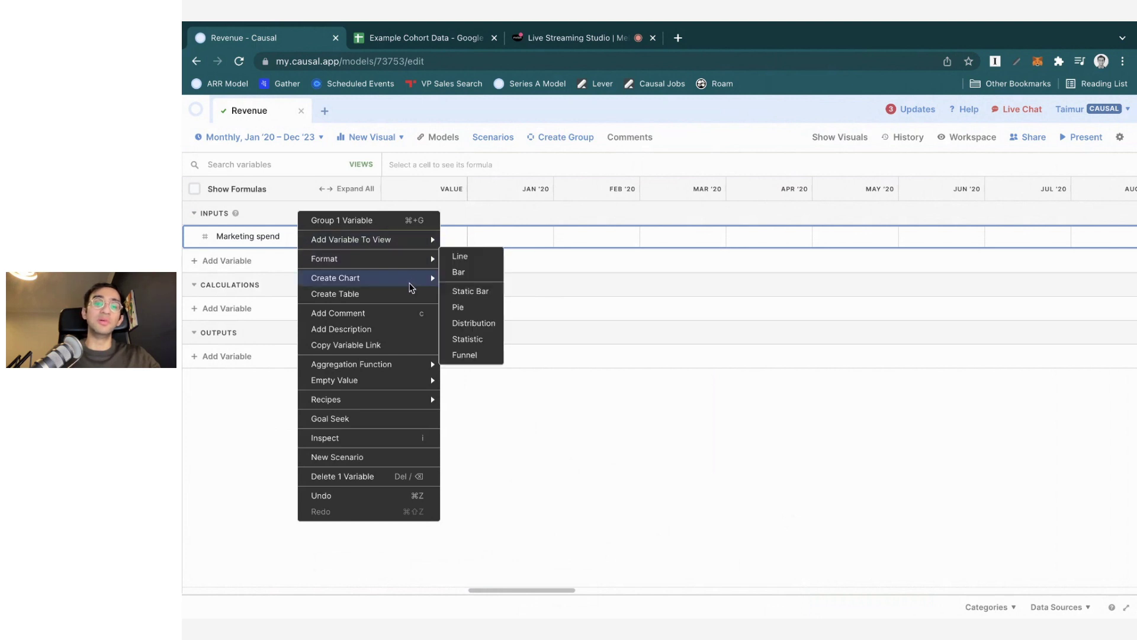
mouse_move(406, 377)
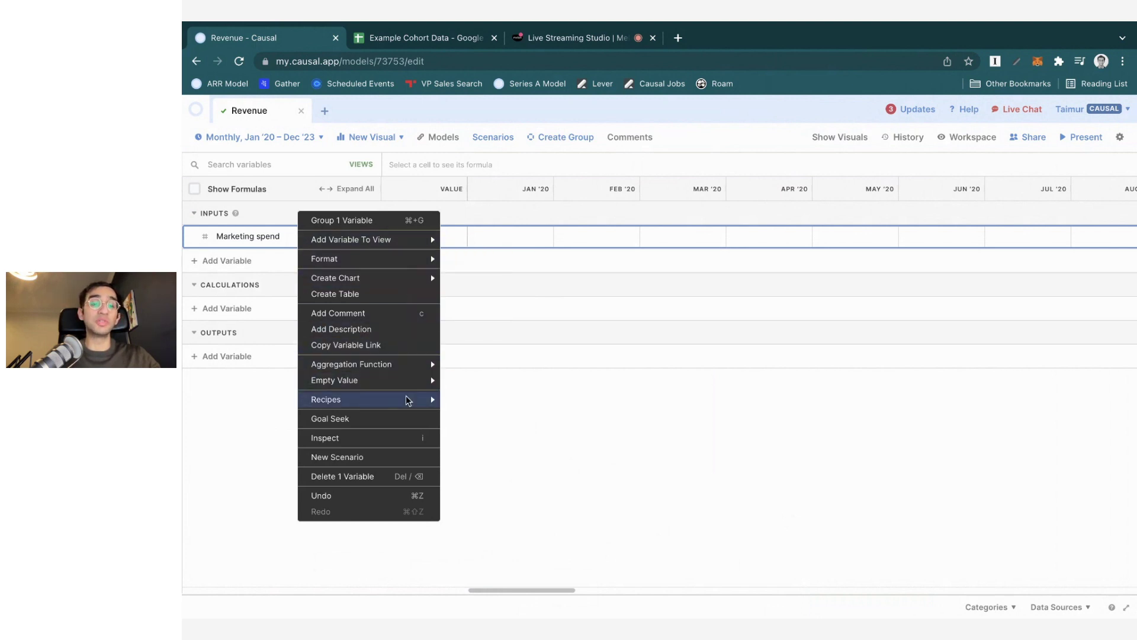
mouse_move(406, 400)
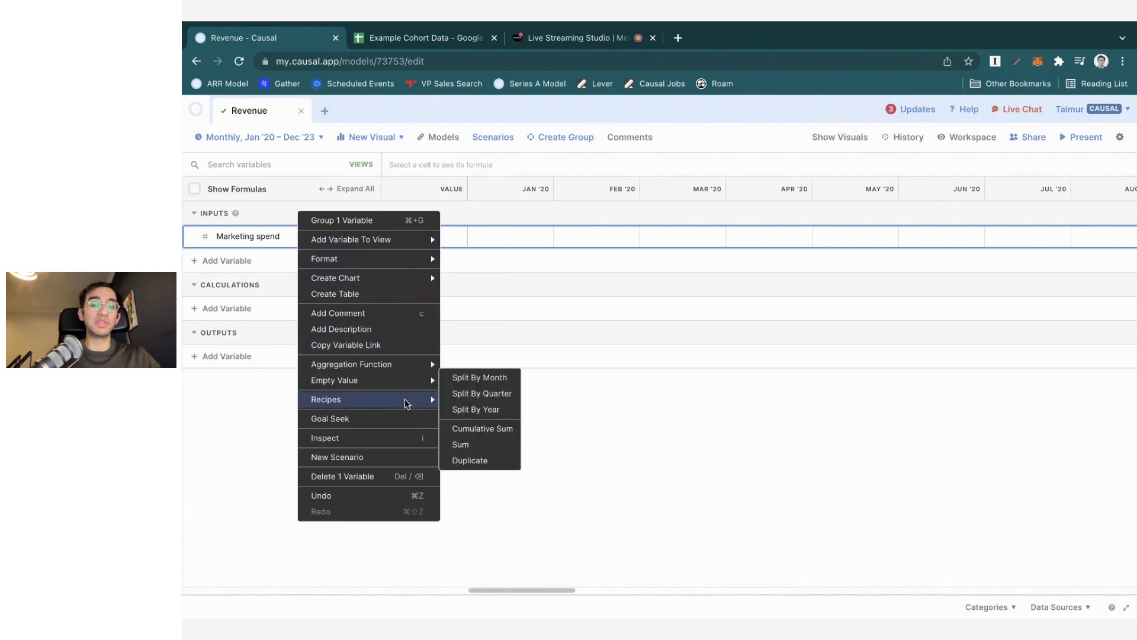
click(493, 401)
click(515, 408)
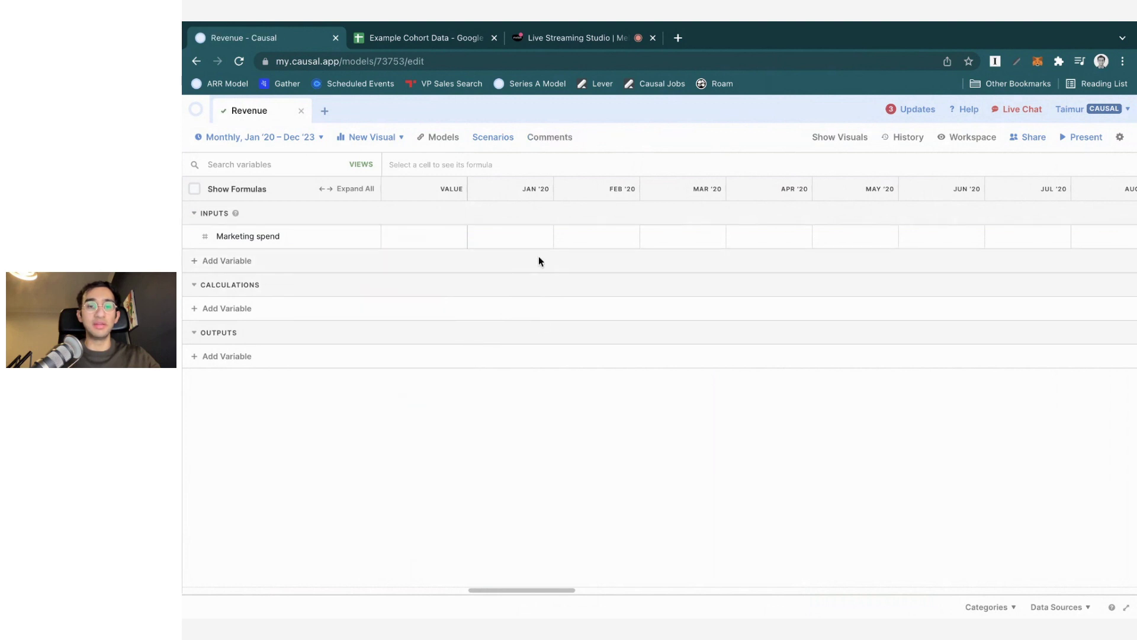
Enter quarterly marketing spend of $10,000, $12,000, $14,000, $18,000 and $20,000 starting Jan '20, and fill the last value through the remaining months
double_click(540, 241)
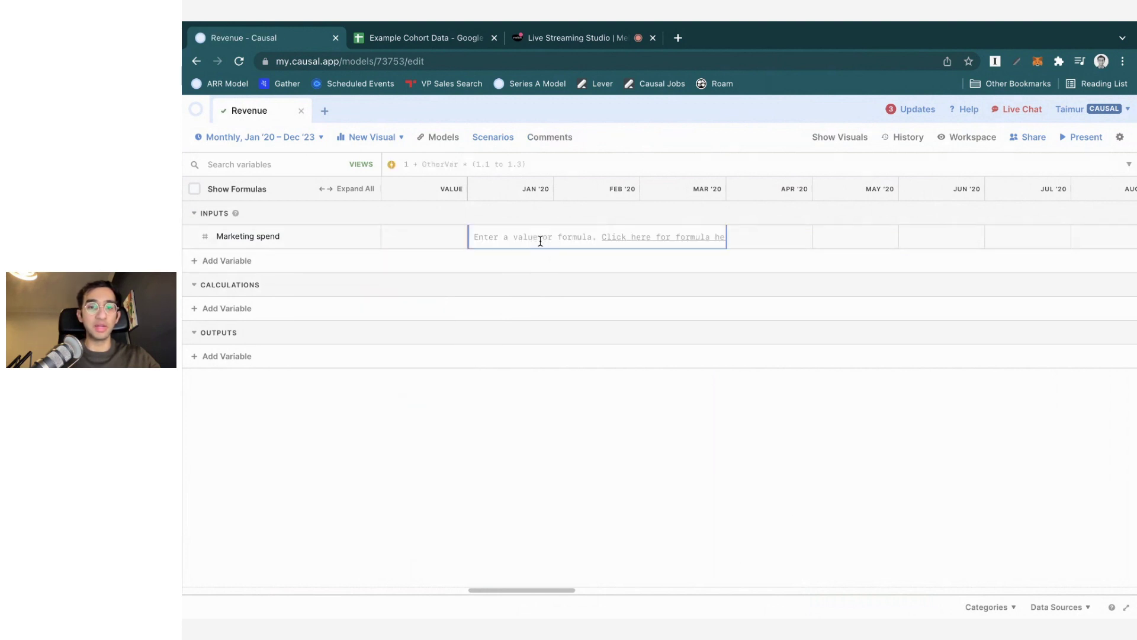
text(10000)
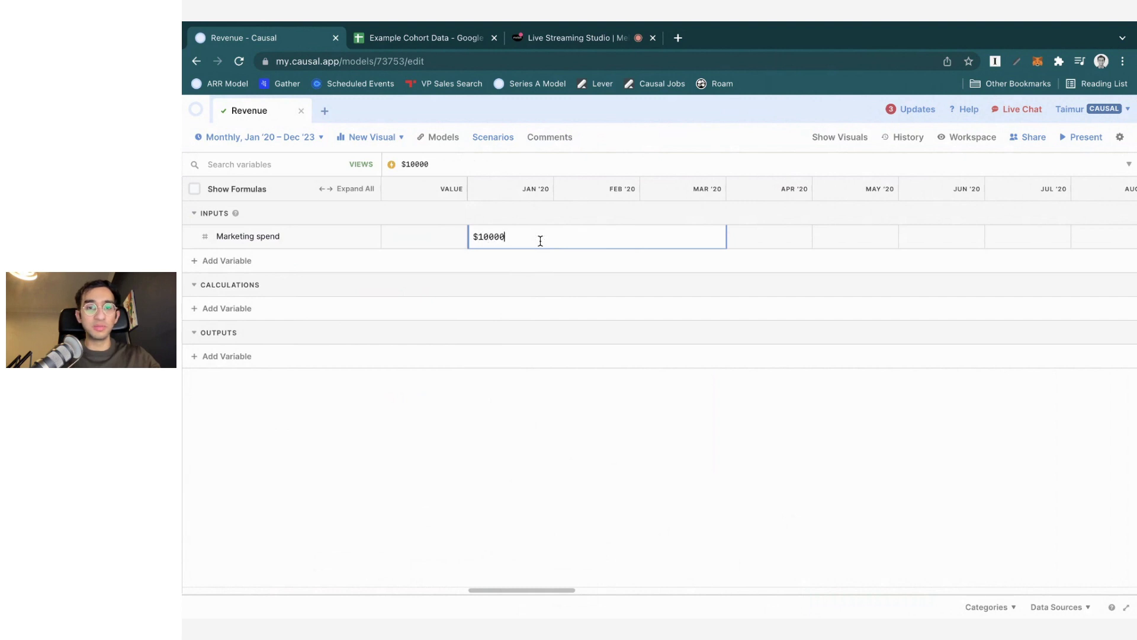
key(Tab)
text(12000)
key(Tab)
text($14000)
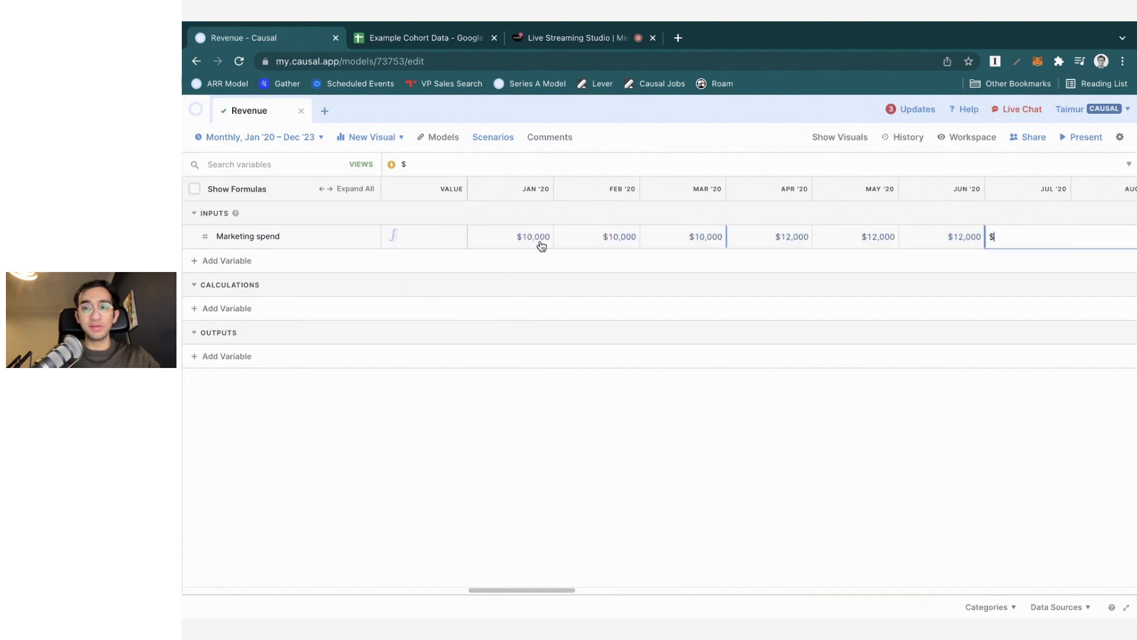
key(Tab)
text($18,000)
key(Tab)
text($20,000)
key(Tab)
key(Escape)
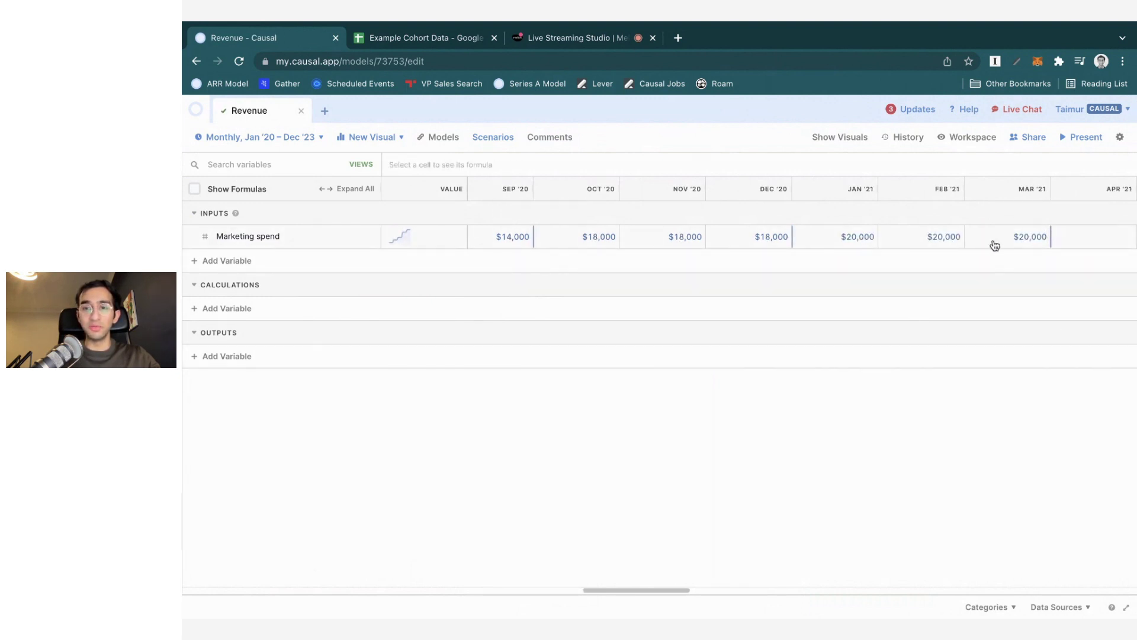
scroll(994, 243, right, 3)
click(896, 243)
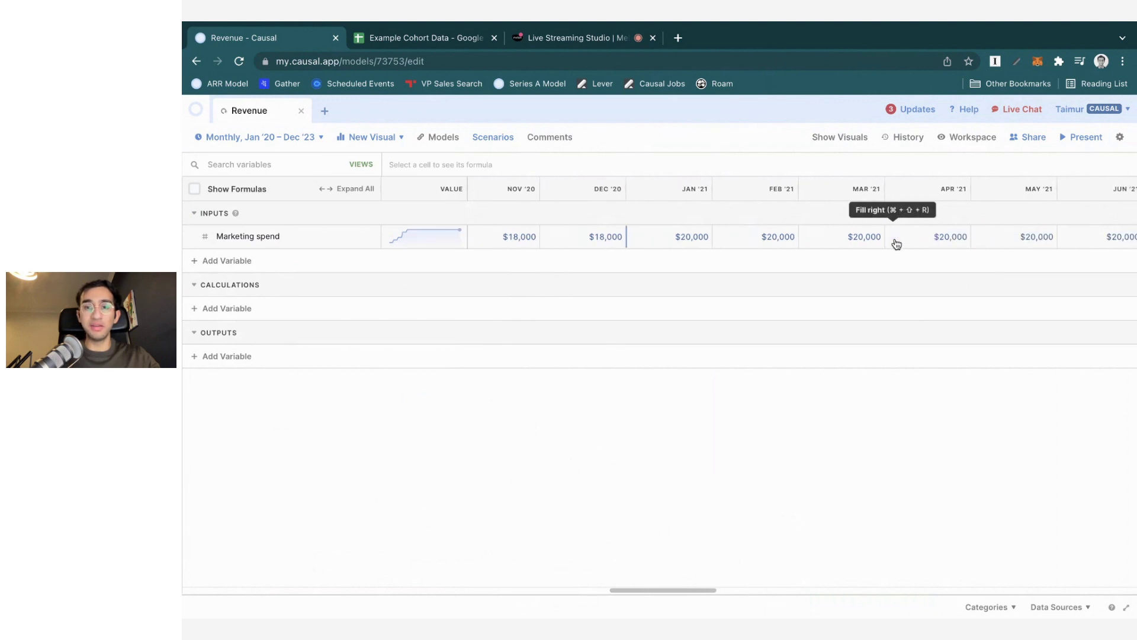
Set marketing spend to $25,000 in the quarter after Mar '21 and fill that value through the remaining months
scroll(814, 240, left, 10)
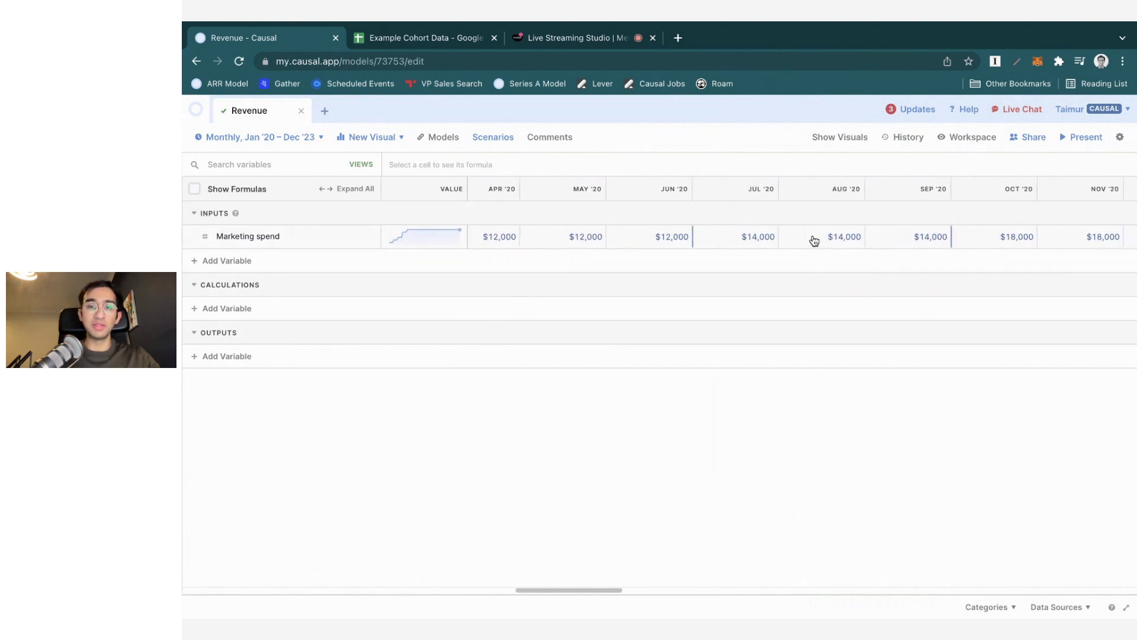
click(637, 240)
click(779, 241)
click(863, 243)
scroll(863, 243, right, 12)
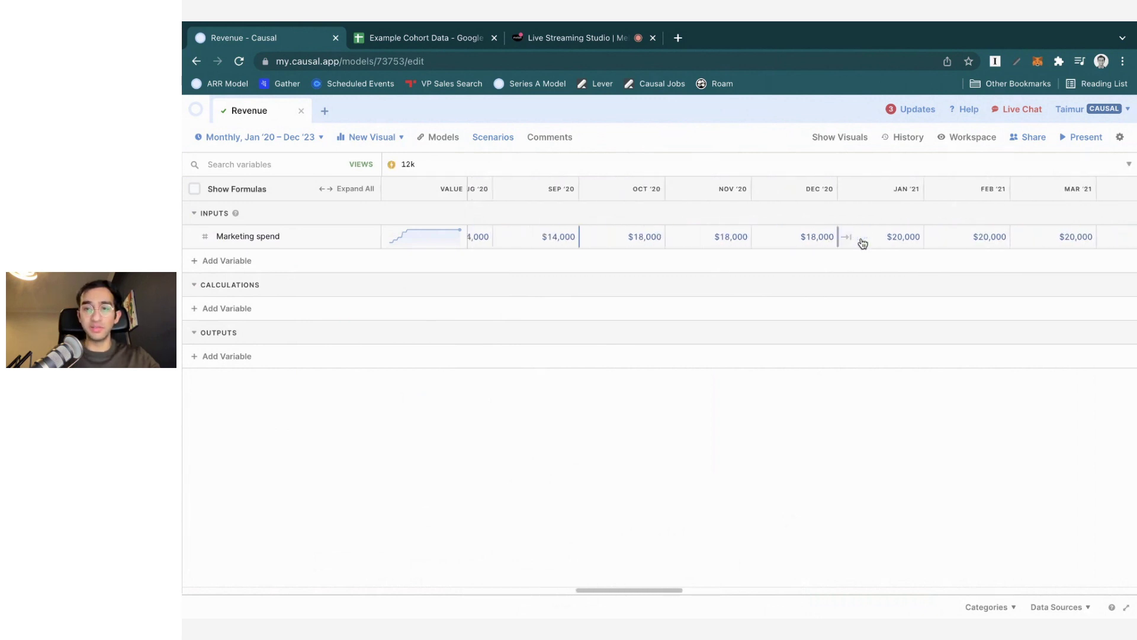
click(901, 242)
text(25000)
key(Return)
click(951, 241)
scroll(541, 236, left, 10)
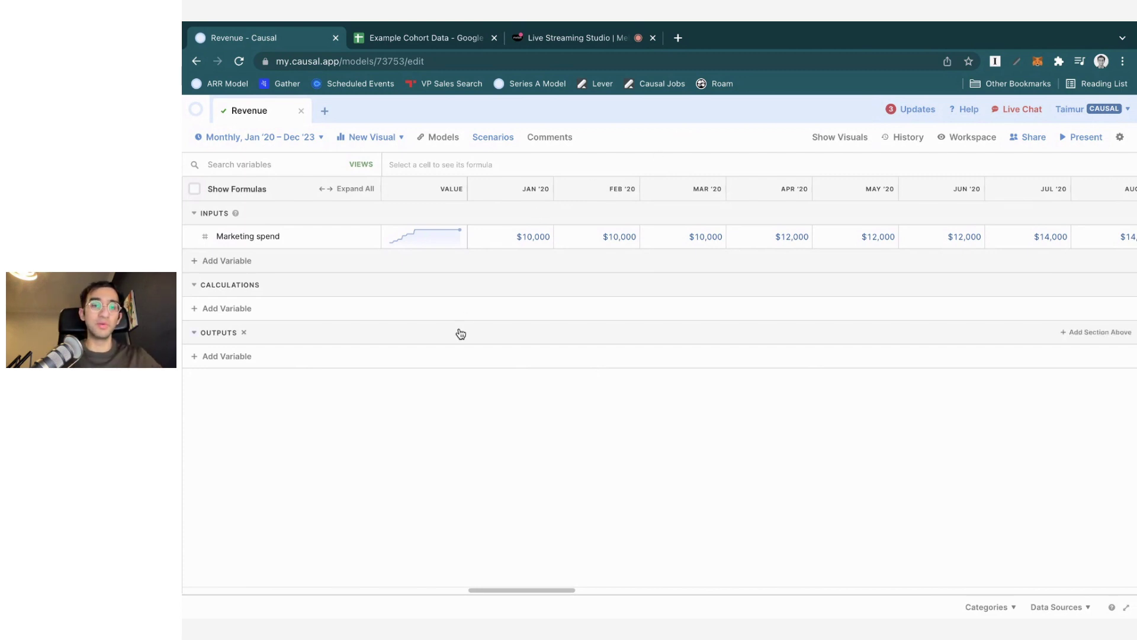
Add an input variable named CAC with a constant value of $2.50
click(246, 261)
text(CAC)
key(Return)
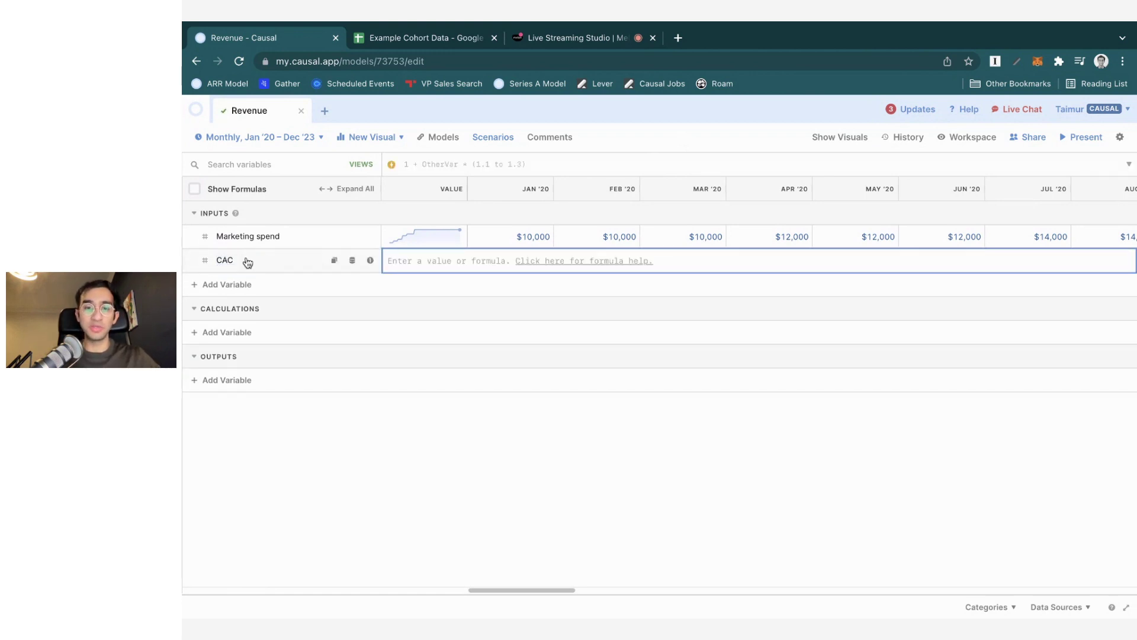
text($2.50)
key(Return)
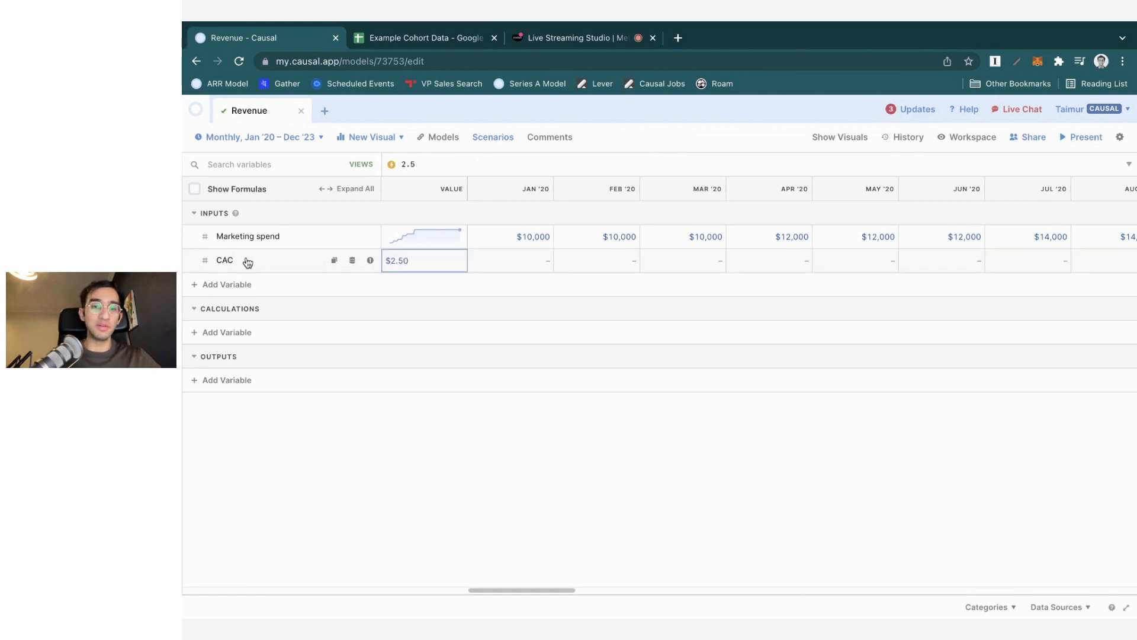
click(385, 441)
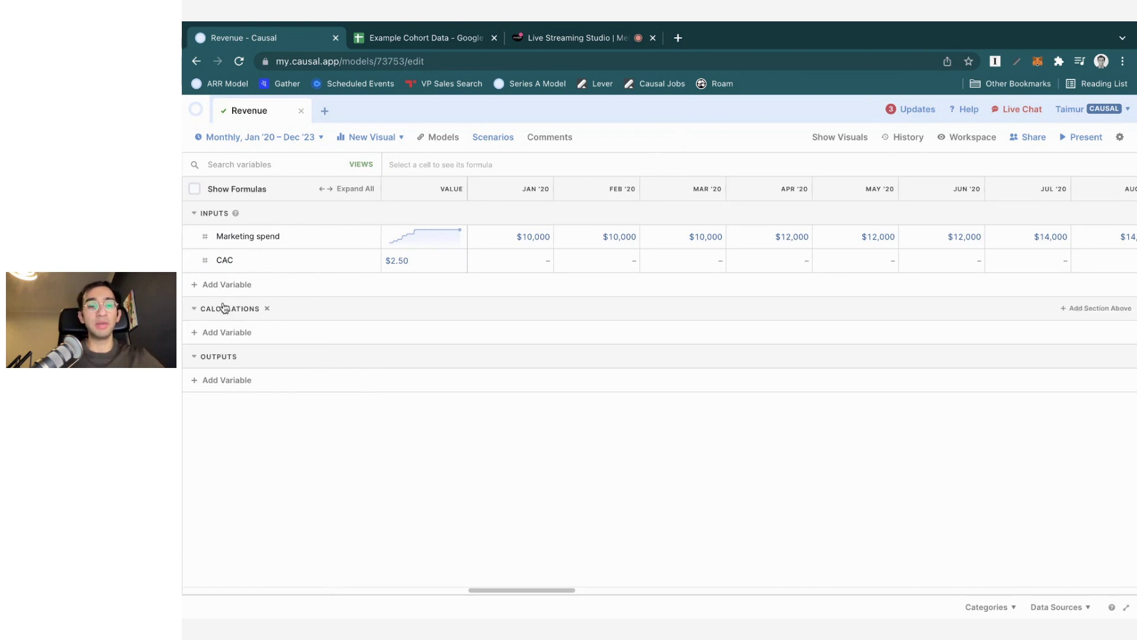
Add an input variable named Churn rate with a constant value of 5%
click(224, 285)
text(Churn rate)
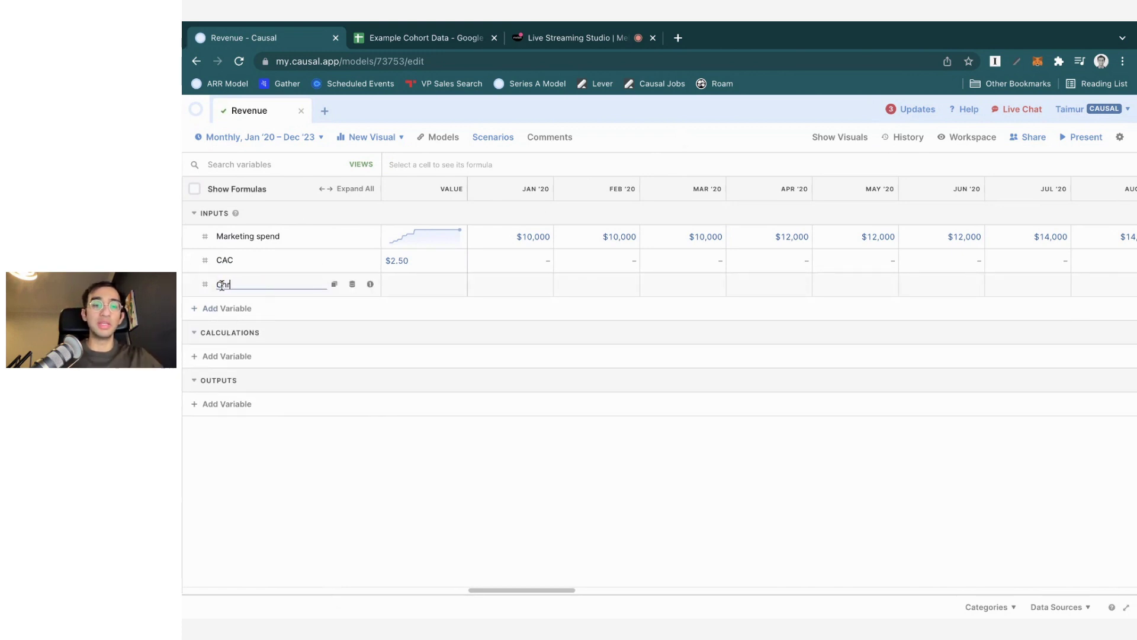
key(Return)
text(5%)
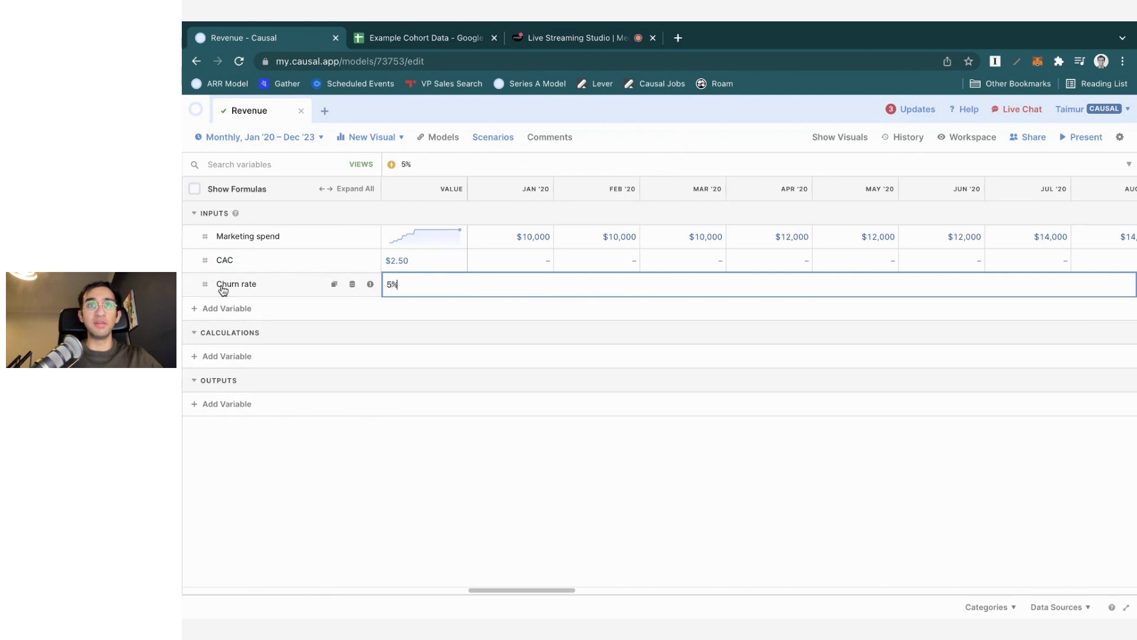
key(Return)
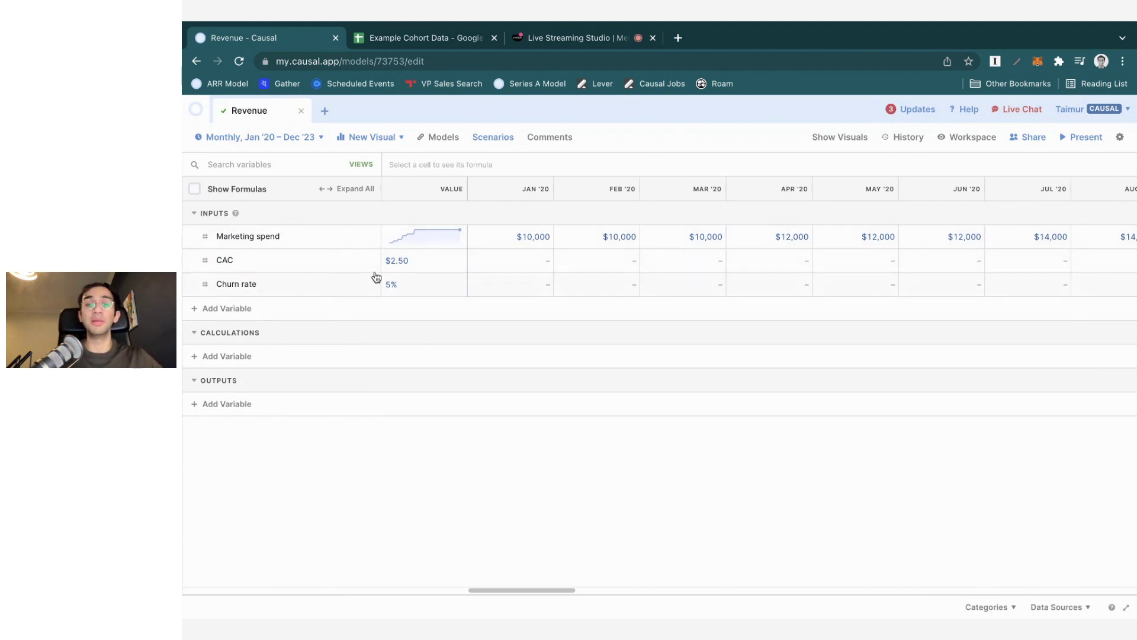
click(296, 245)
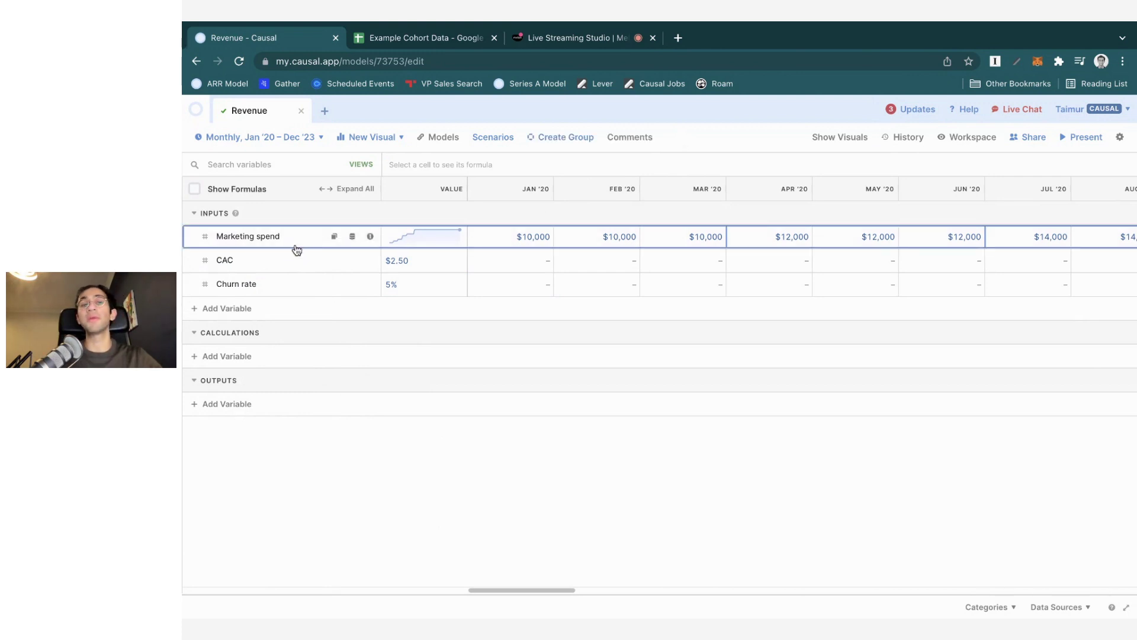
click(450, 261)
click(489, 511)
click(427, 296)
click(453, 477)
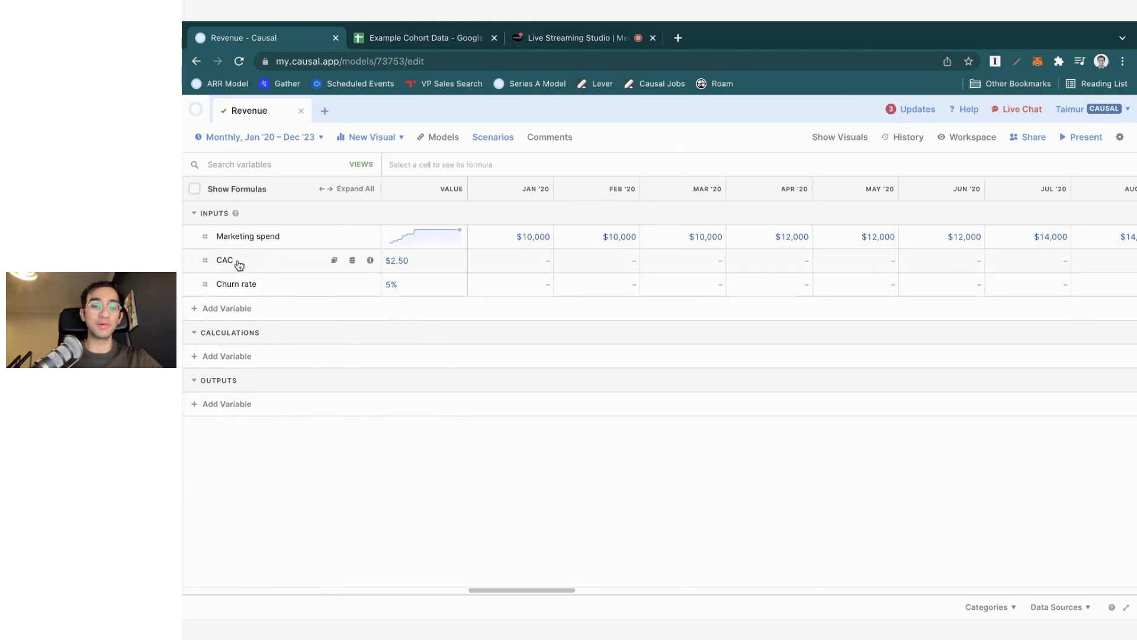
Add a New customers variable under Calculations with the formula Marketing spend (current) / CAC
click(243, 359)
text(New customers)
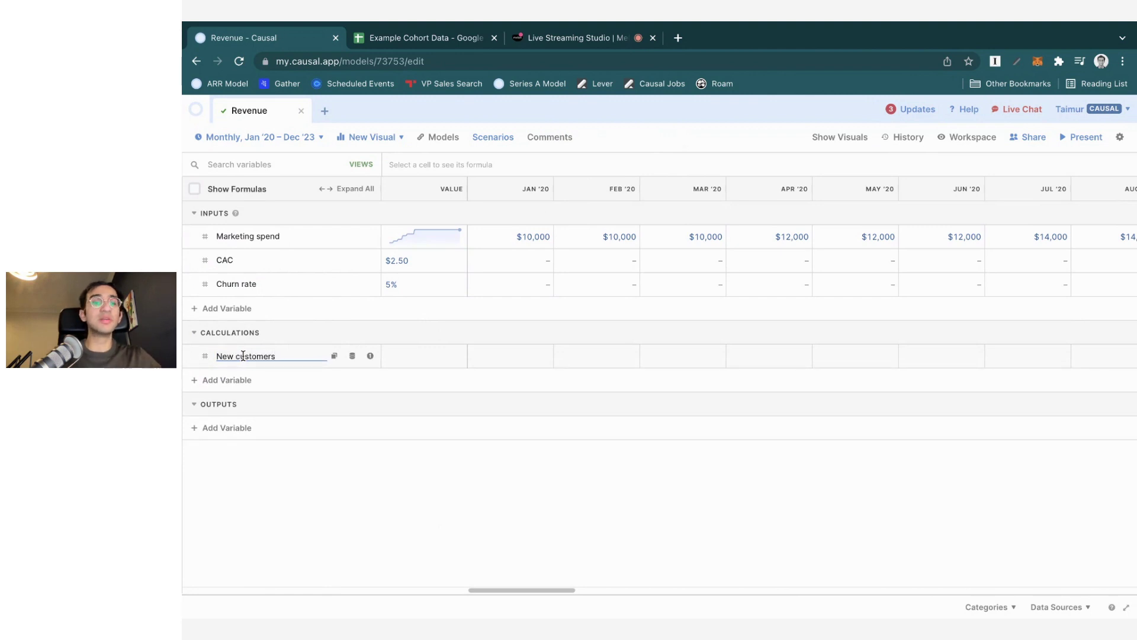
key(Return)
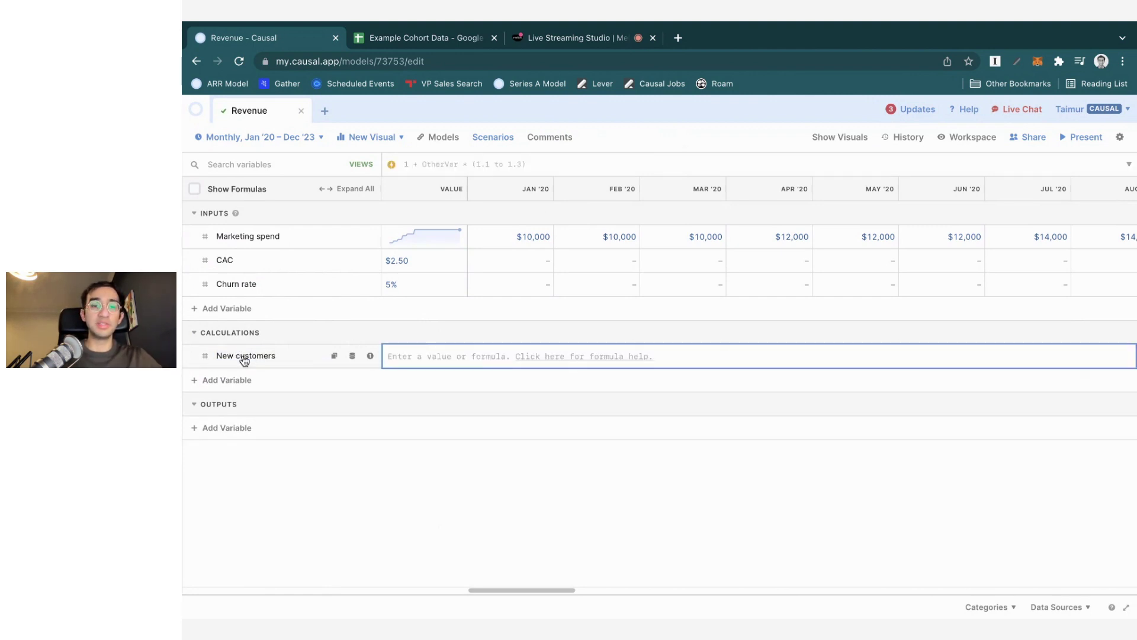
text(mark)
key(Return)
text(/ cac)
key(Return)
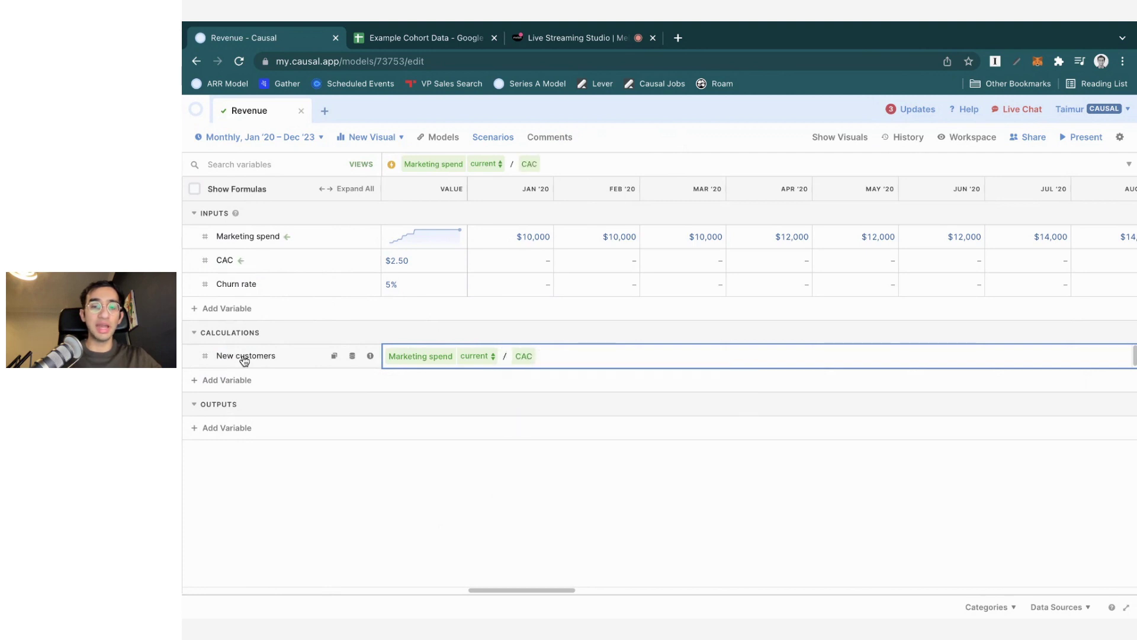
key(Return)
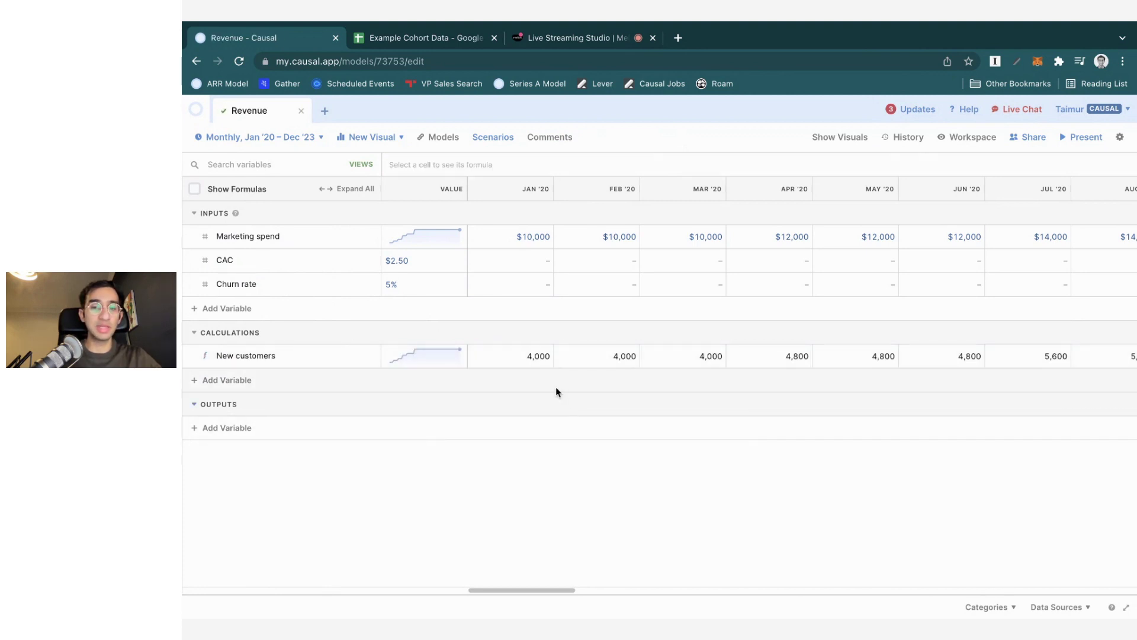
Examine the New customers values across the months and the formula behind the Jan '20 cell
scroll(573, 362, right, 2)
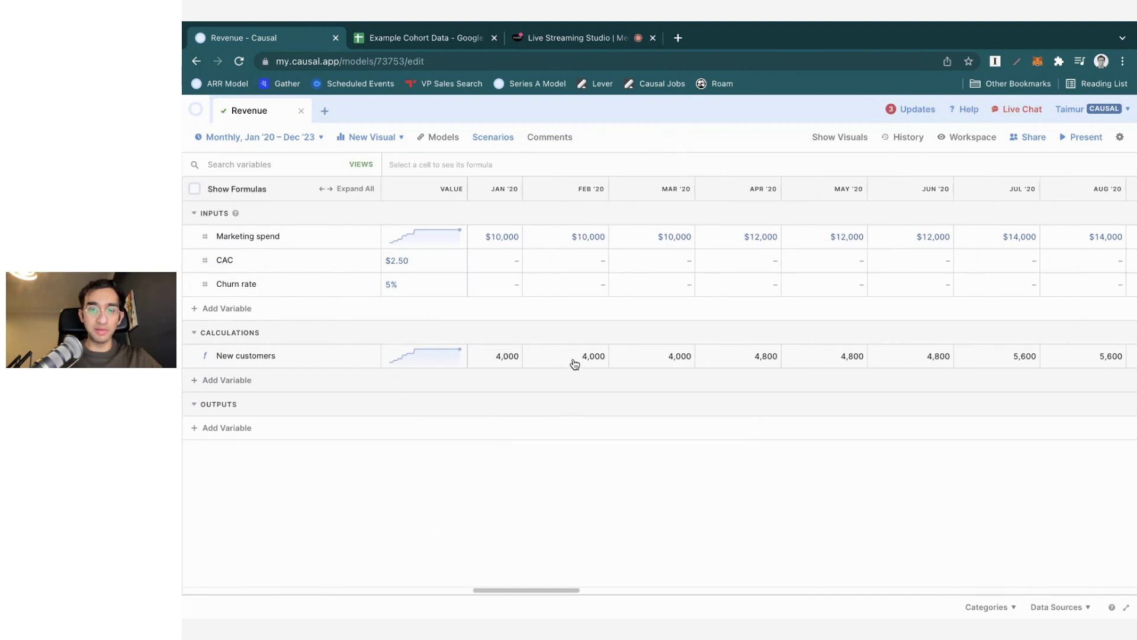
scroll(577, 360, left, 2)
drag(521, 359, 932, 360)
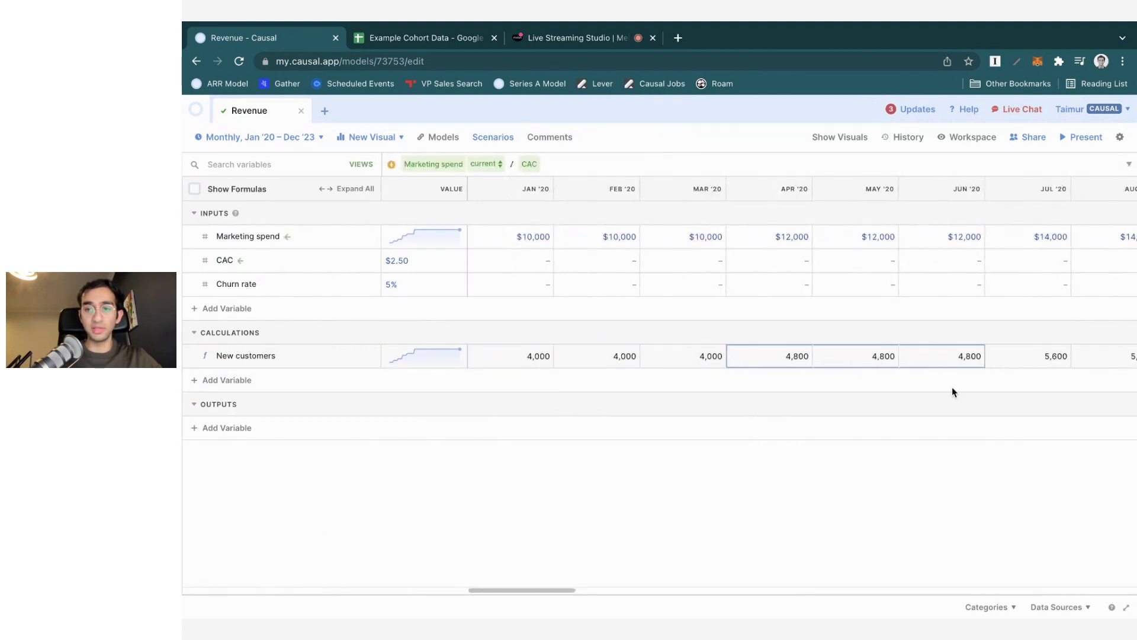
click(1004, 418)
scroll(992, 356, right, 10)
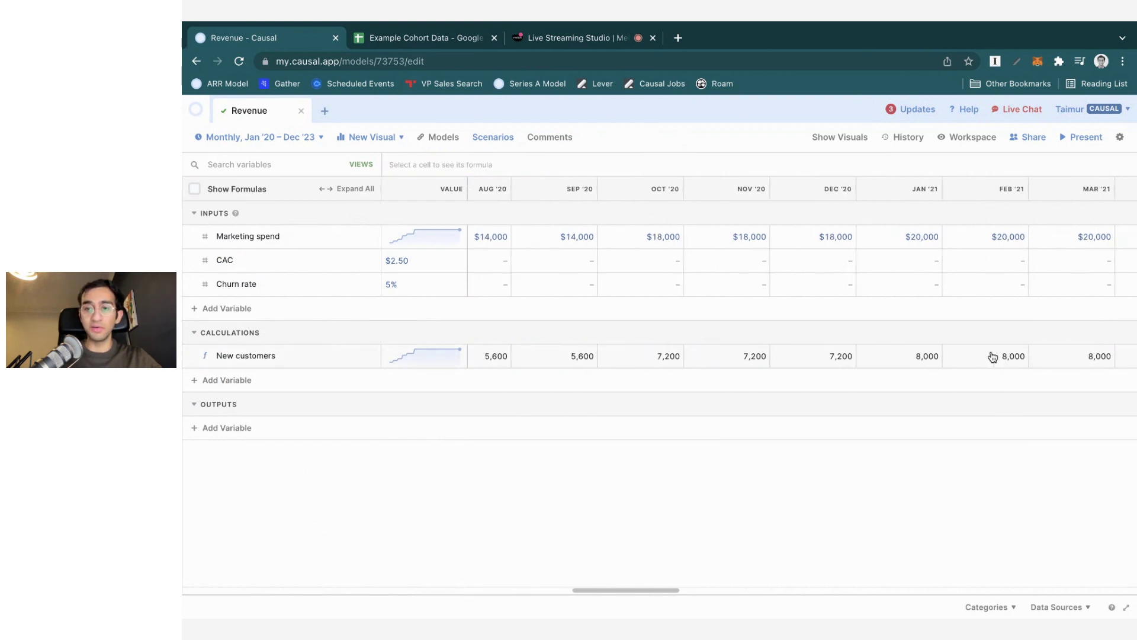
scroll(993, 355, left, 10)
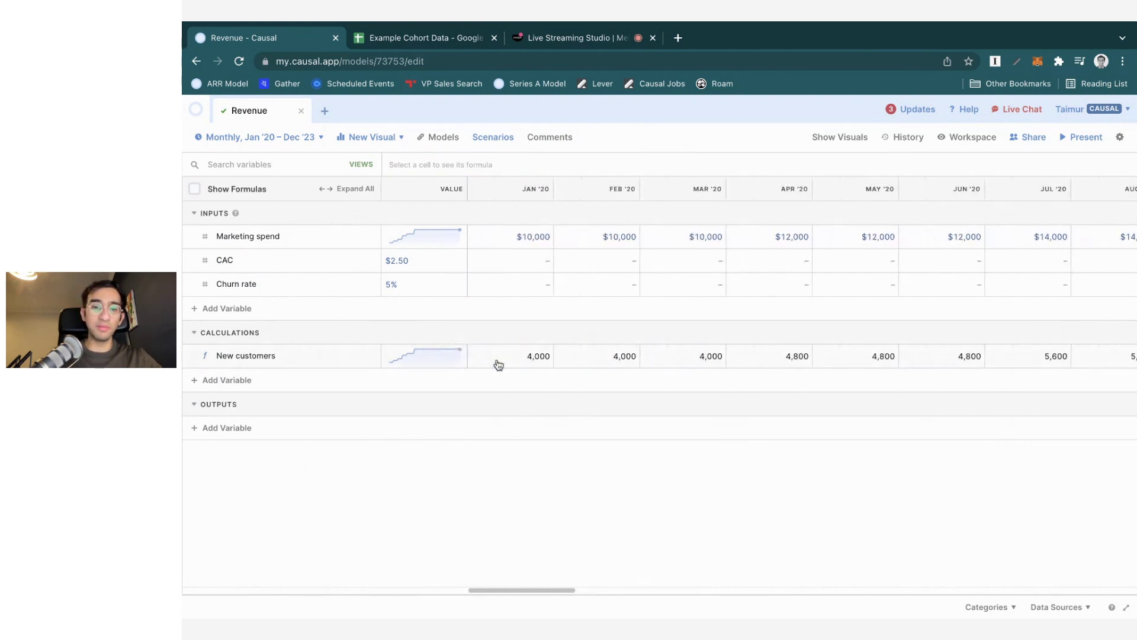
click(498, 364)
double_click(498, 364)
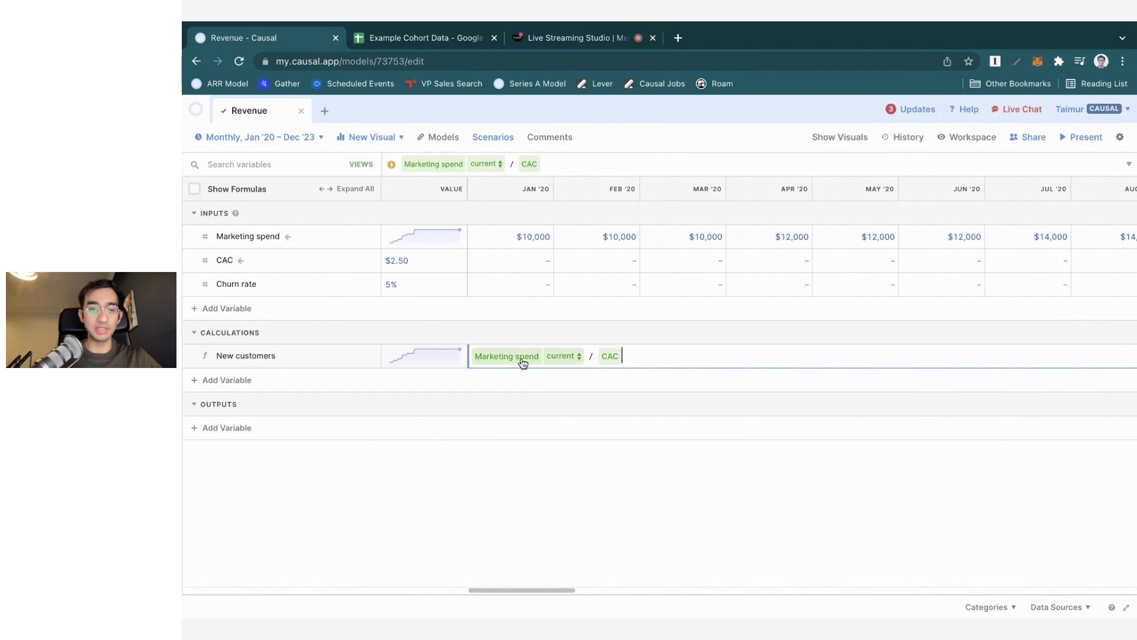
click(630, 474)
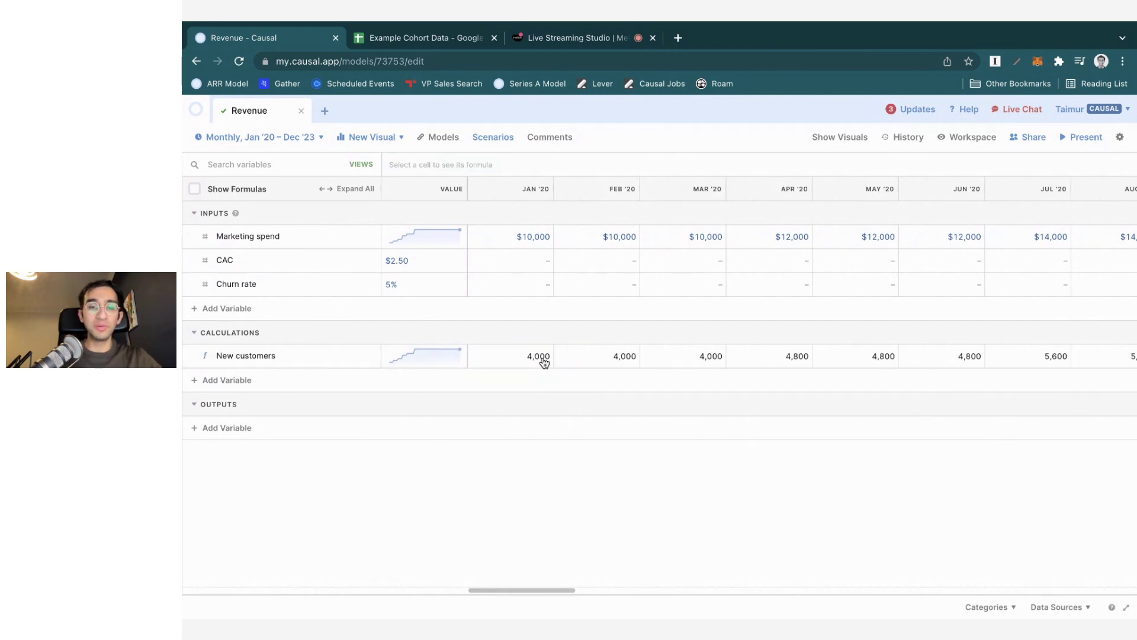
scroll(536, 356, right, 2)
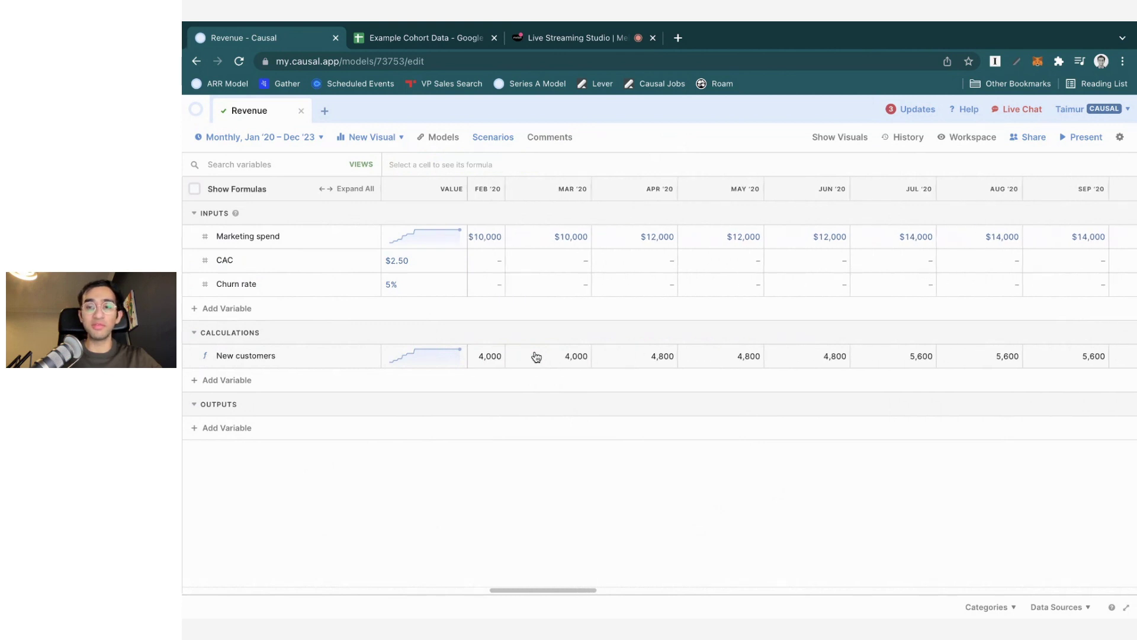
scroll(536, 356, right, 20)
scroll(536, 356, left, 20)
click(538, 358)
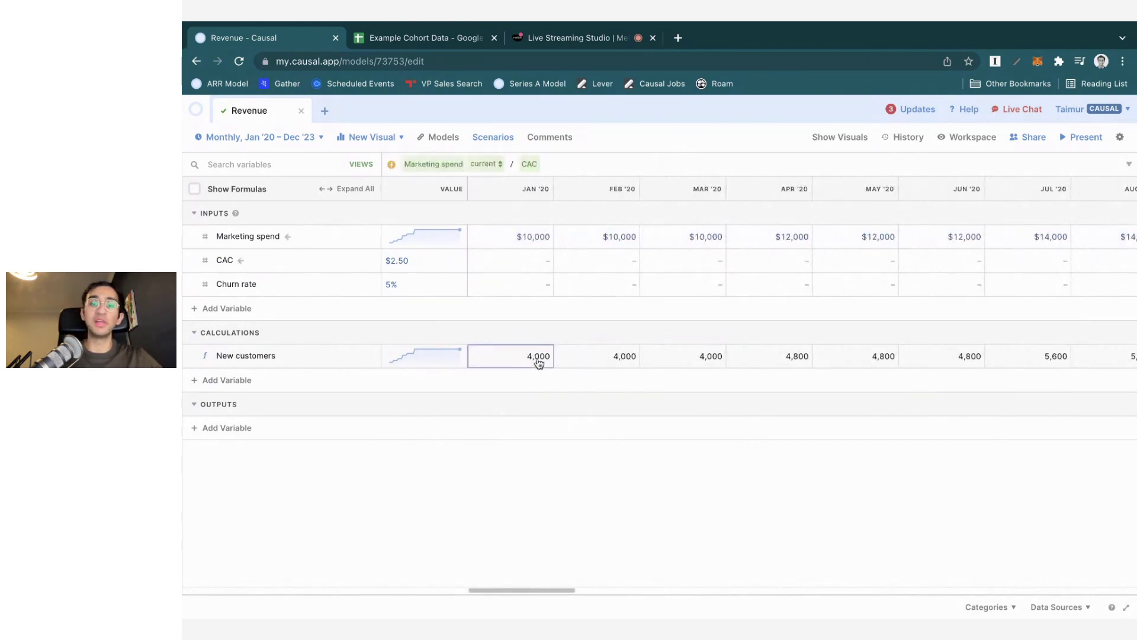
Add two variables named Churned customers and Total customers under Calculations
click(565, 518)
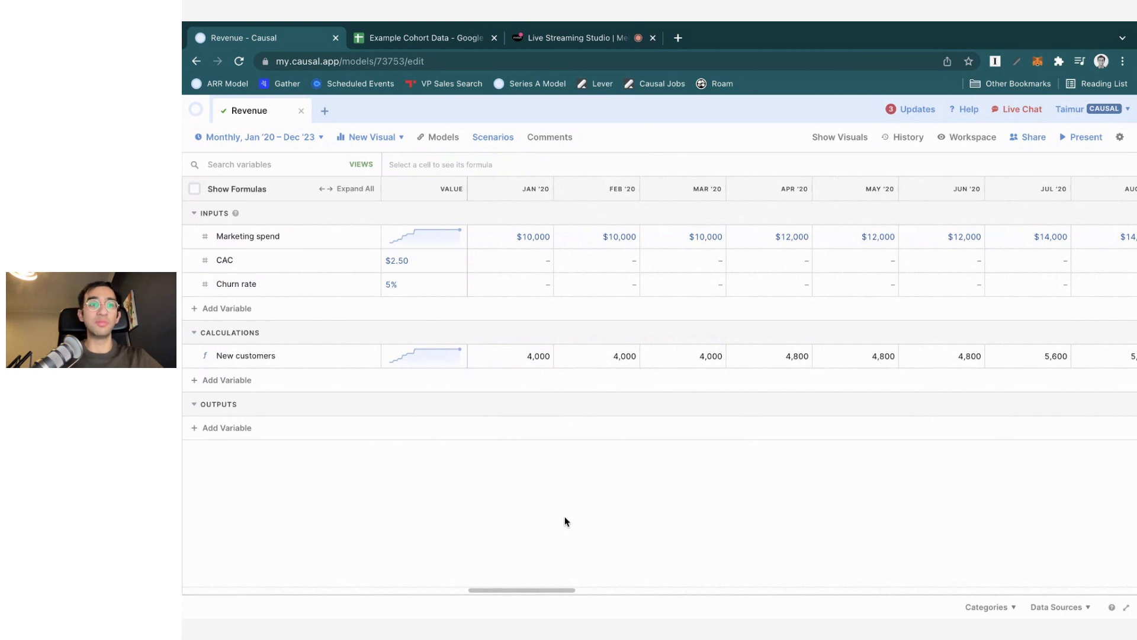
click(225, 380)
text(Churned customers)
key(Return)
text(Total customers)
key(Return)
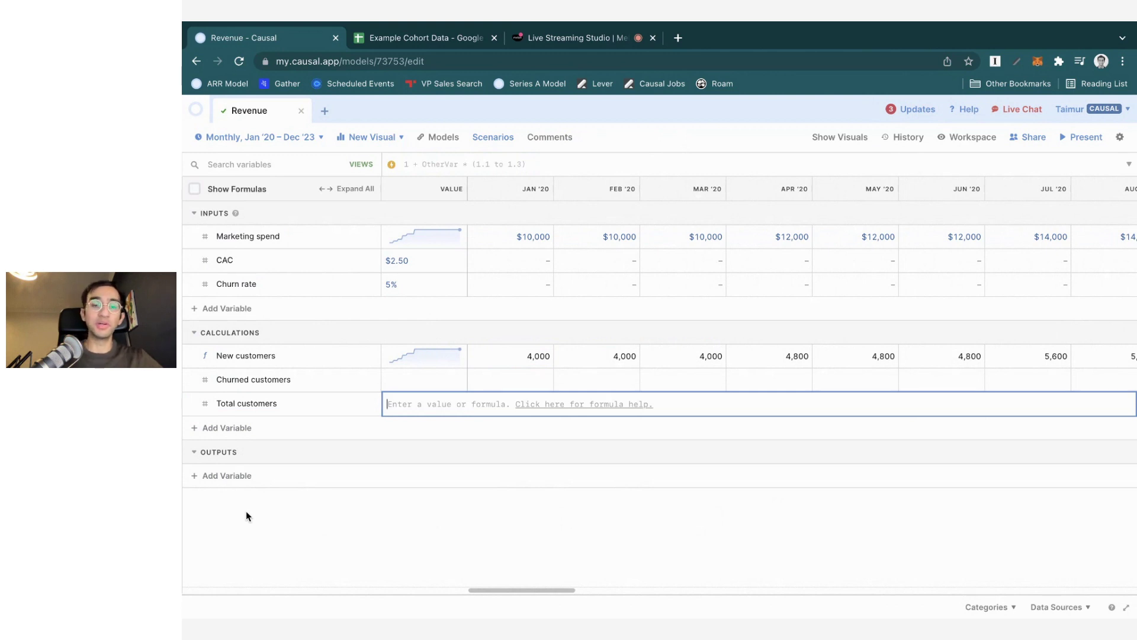
Set the Total customers formula to Total customers (previous) + New customers (current) - Churned customers, and dismiss its start-value warning
text(prev)
key(Return)
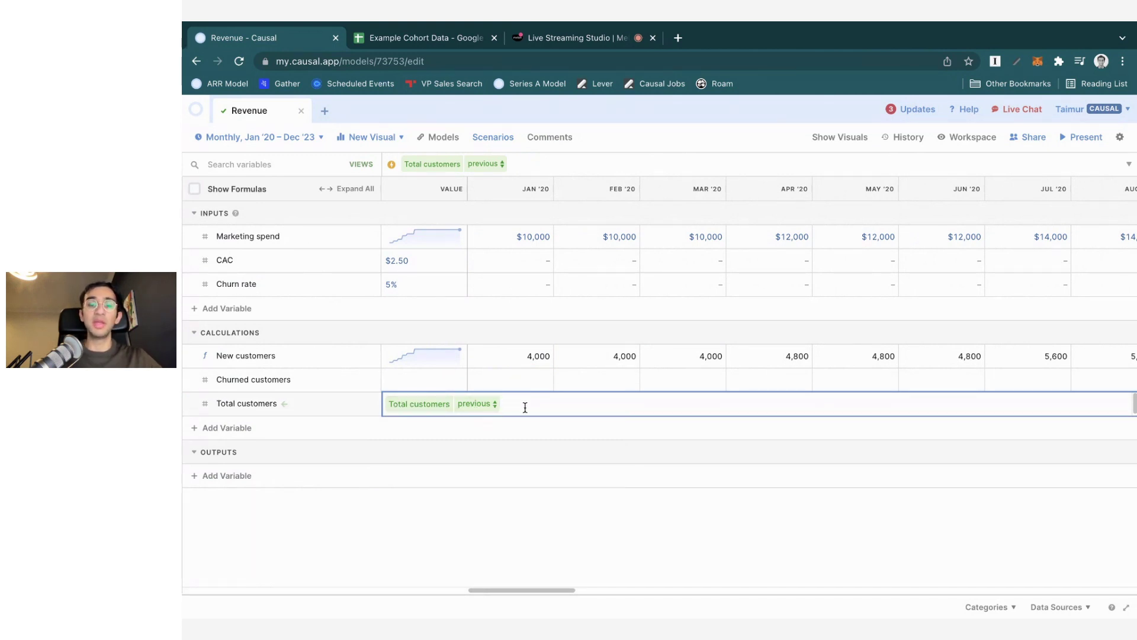
text(+ new)
key(Down)
key(Return)
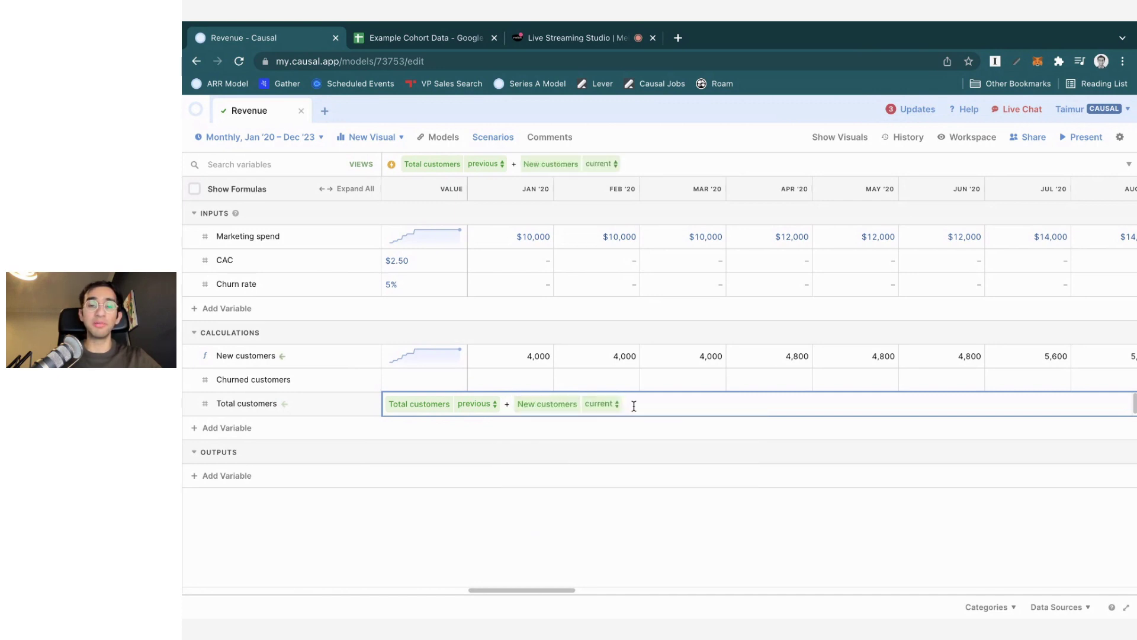
text(- churn)
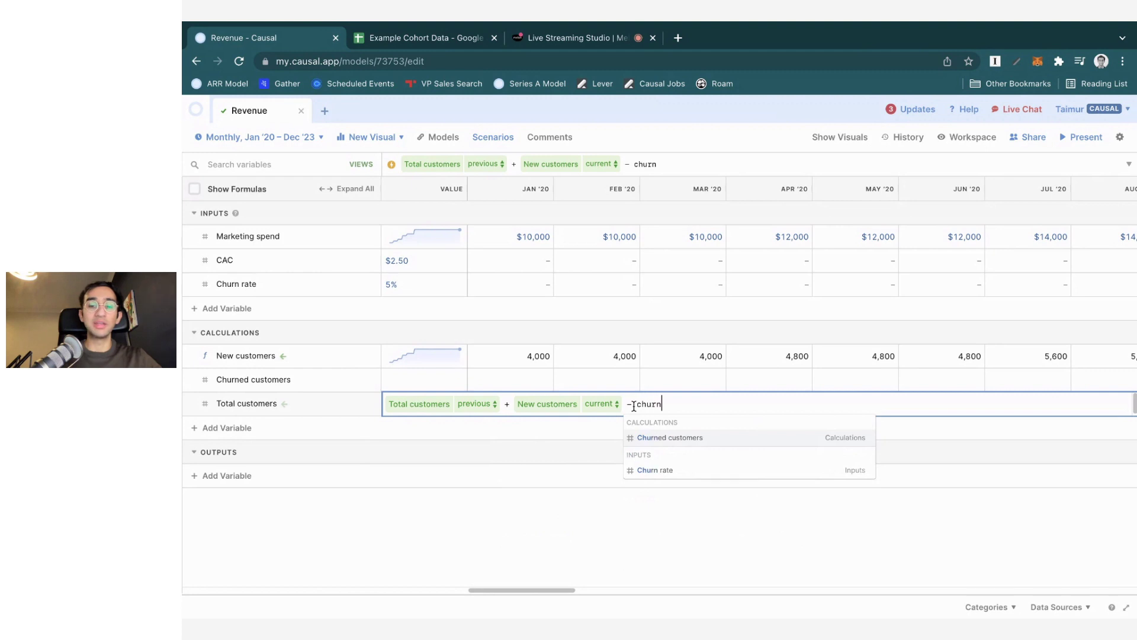
key(Return)
key(Return)
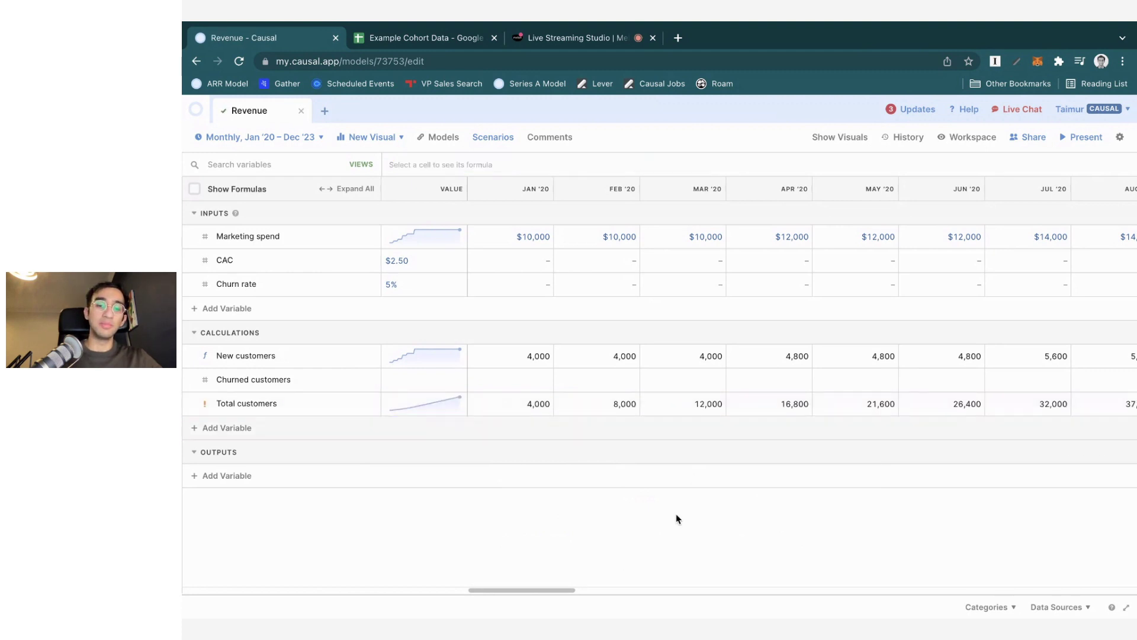
mouse_move(205, 407)
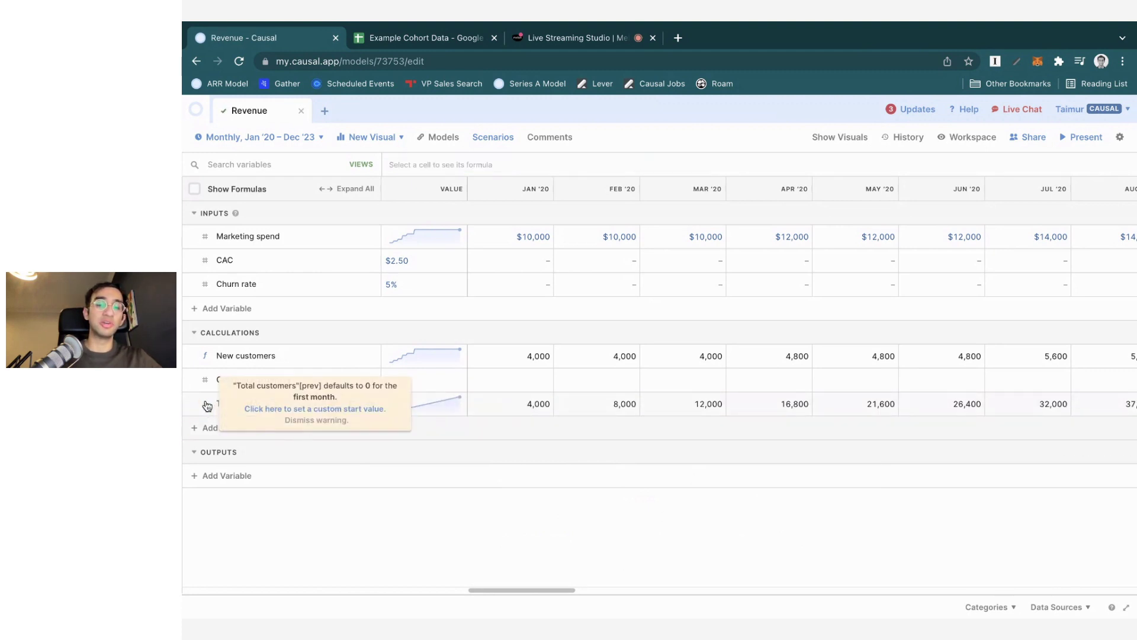
click(291, 422)
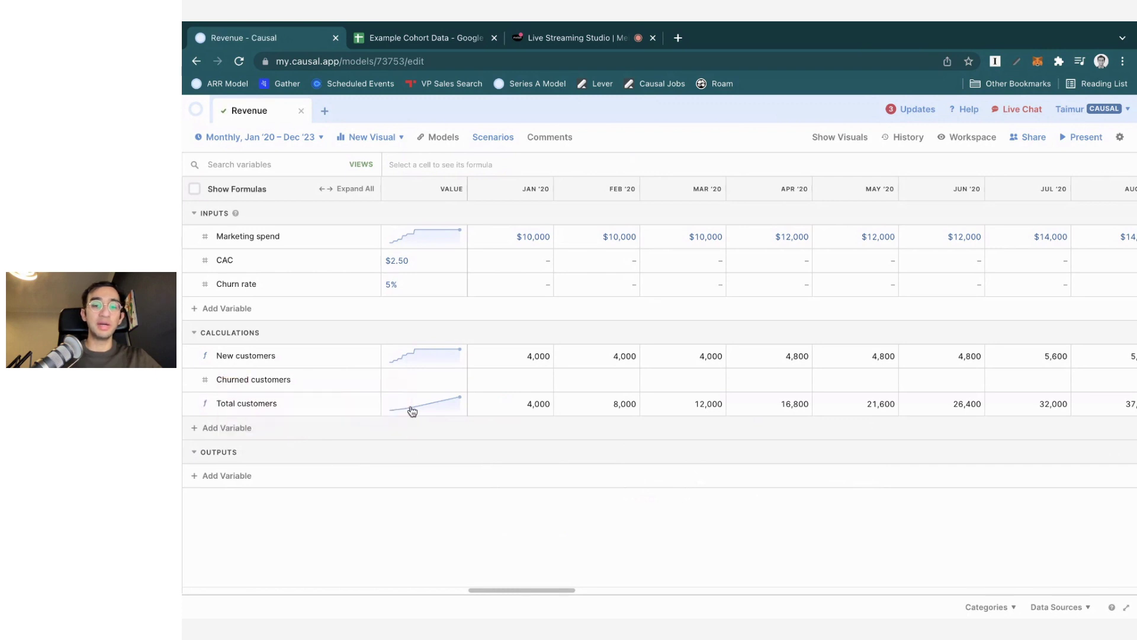
Set the Churned customers formula to Total customers (previous) * Churn rate
click(426, 383)
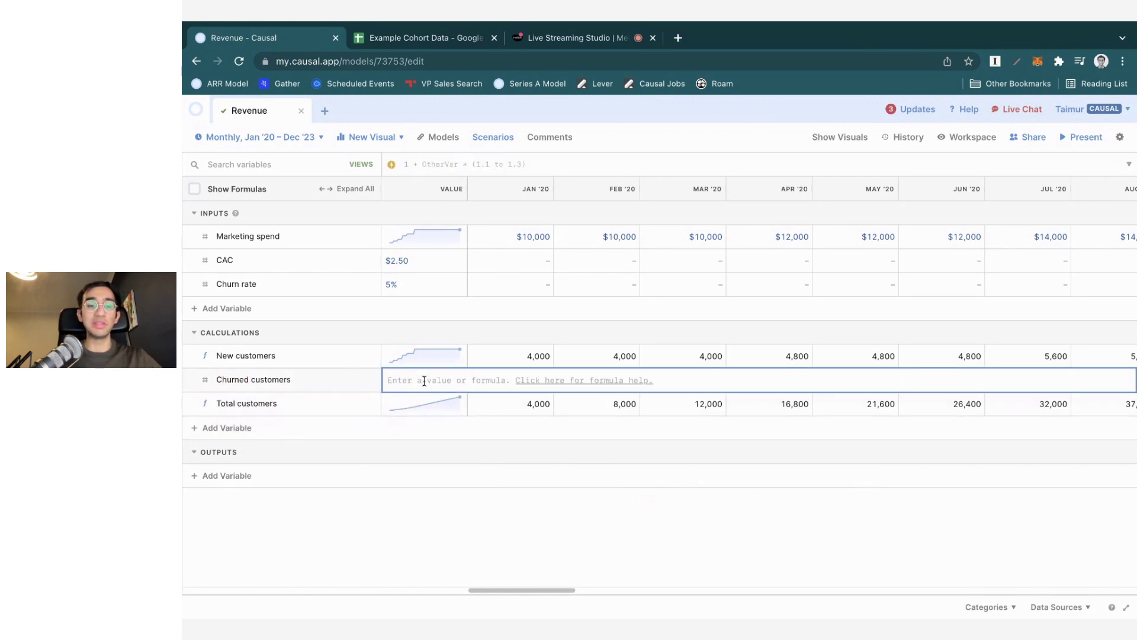
text(prev)
key(BackSpace)
key(BackSpace)
key(BackSpace)
key(BackSpace)
text(tota)
key(Return)
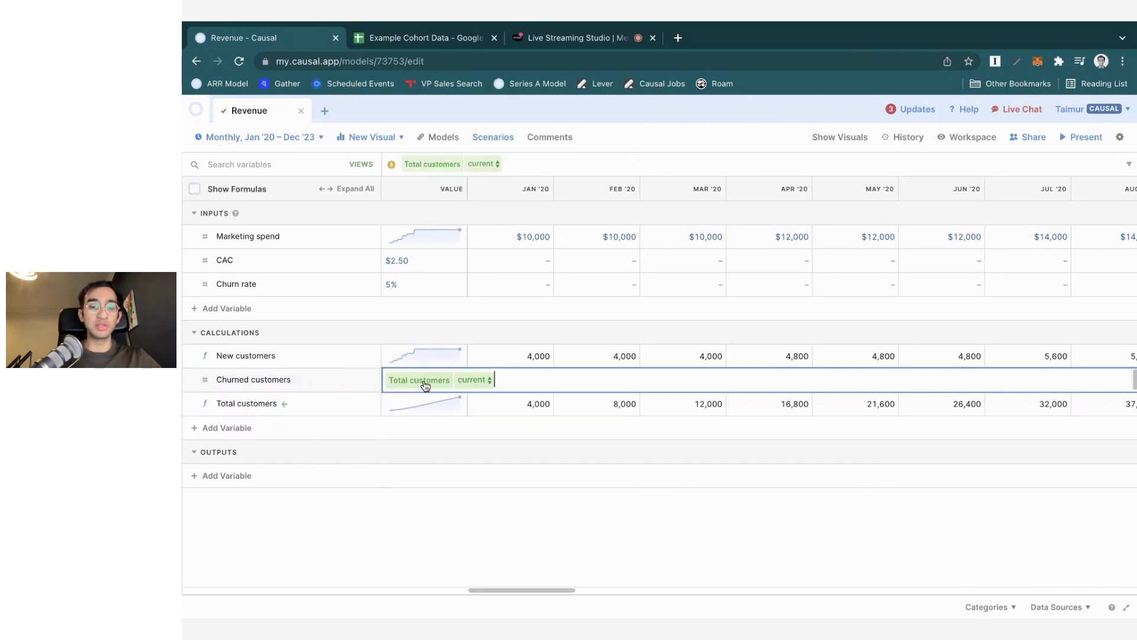
click(487, 388)
click(488, 411)
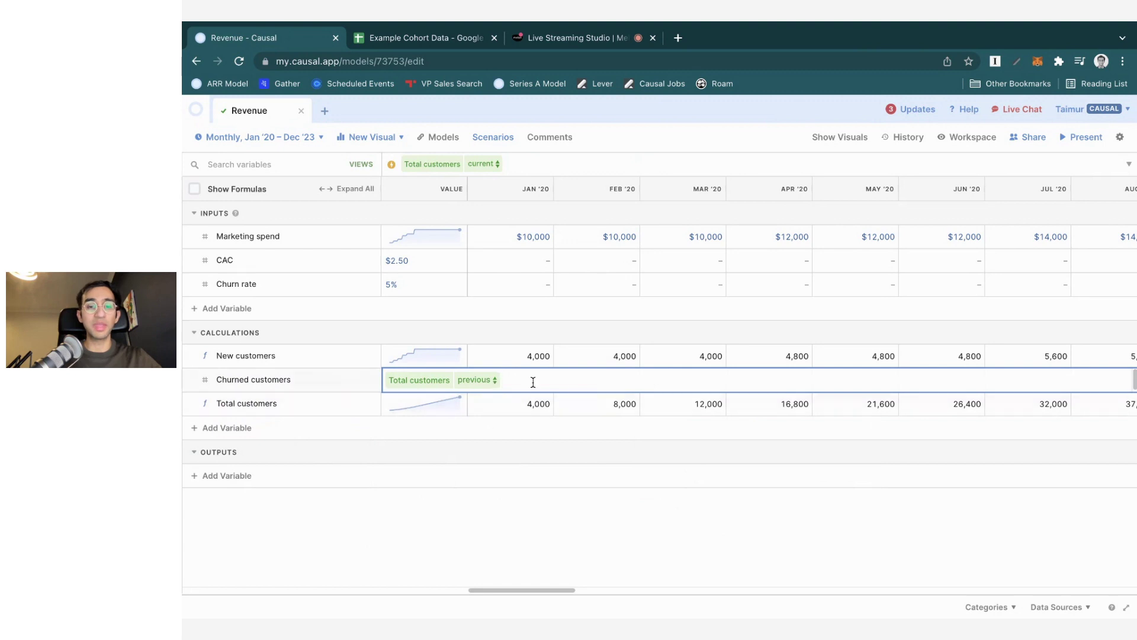
text(* churn)
key(Return)
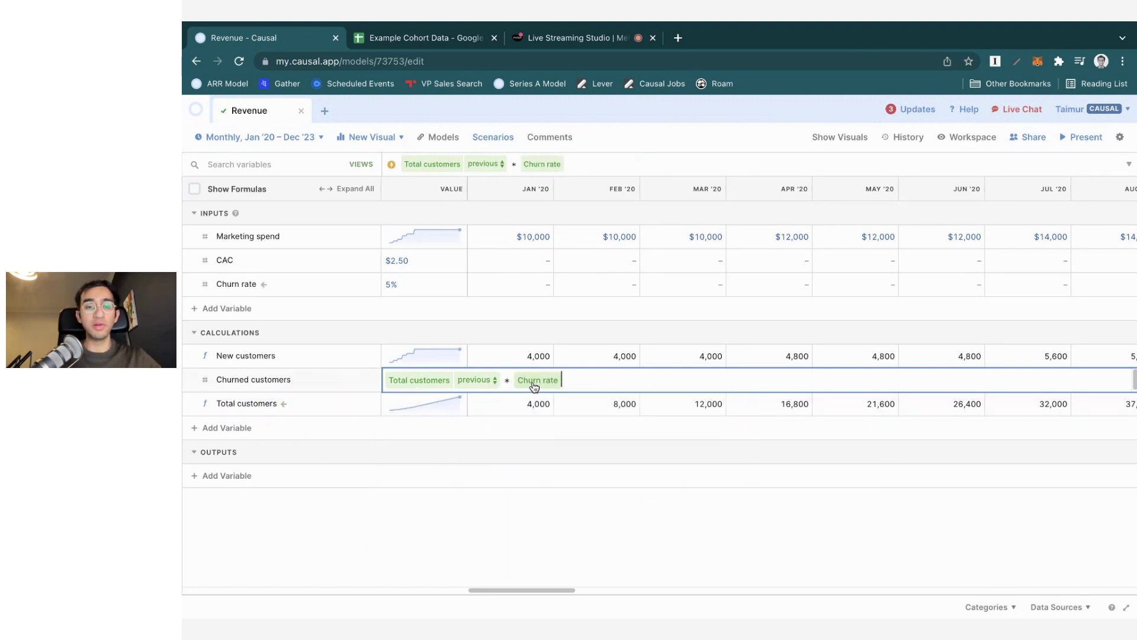
key(Return)
click(589, 538)
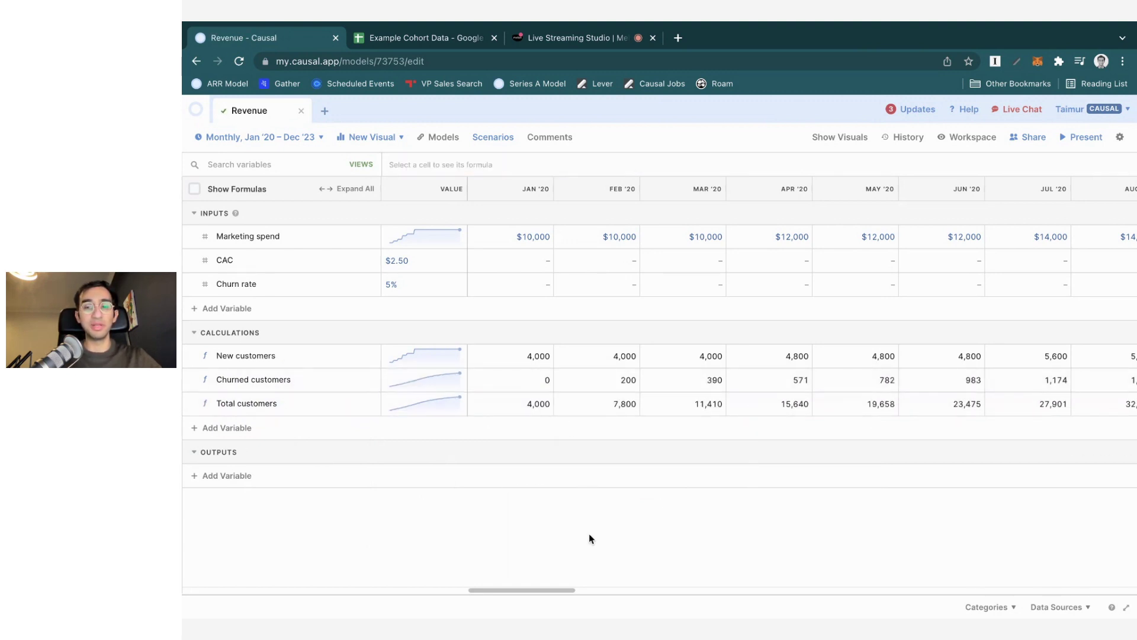
Turn on the Integer number format for the Churned customers, New customers and Total customers variables
click(370, 380)
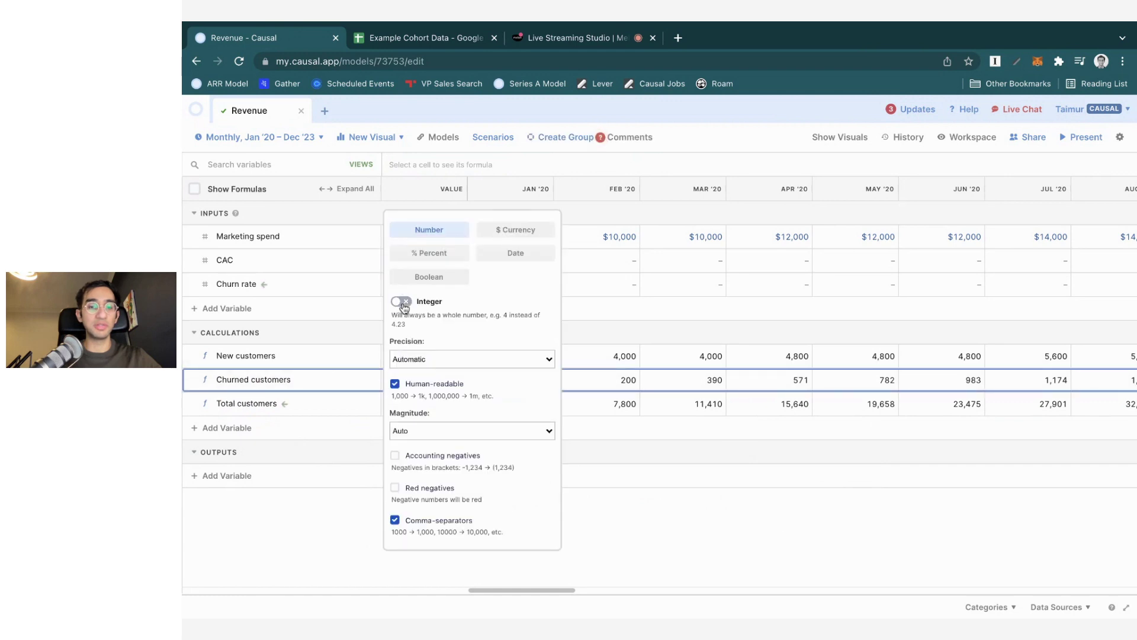
click(371, 361)
click(402, 277)
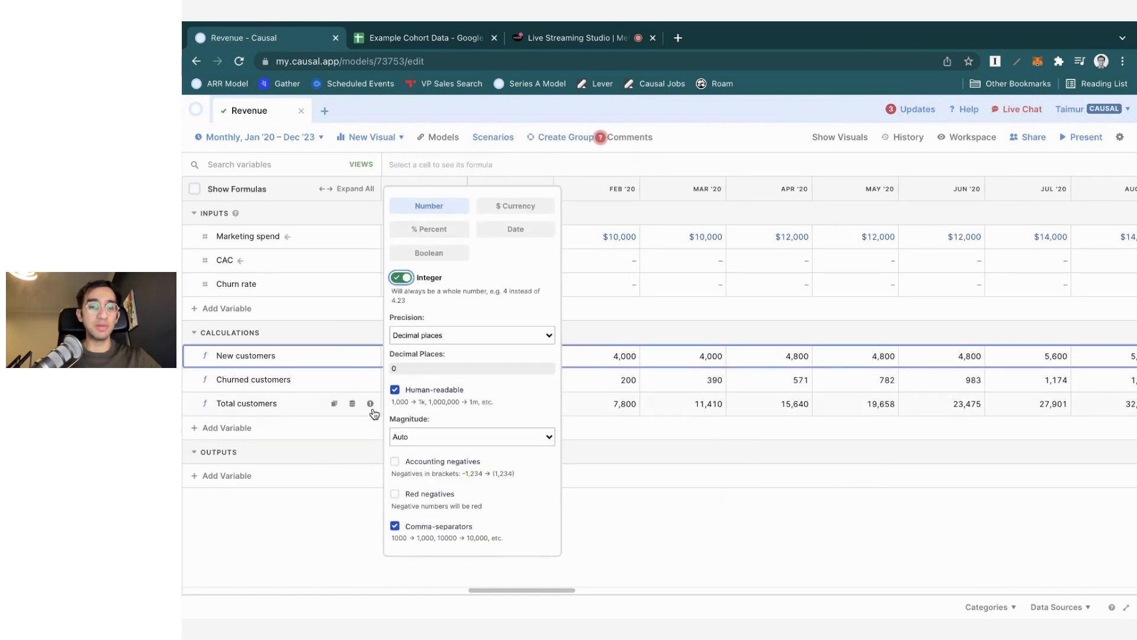
click(370, 403)
click(402, 325)
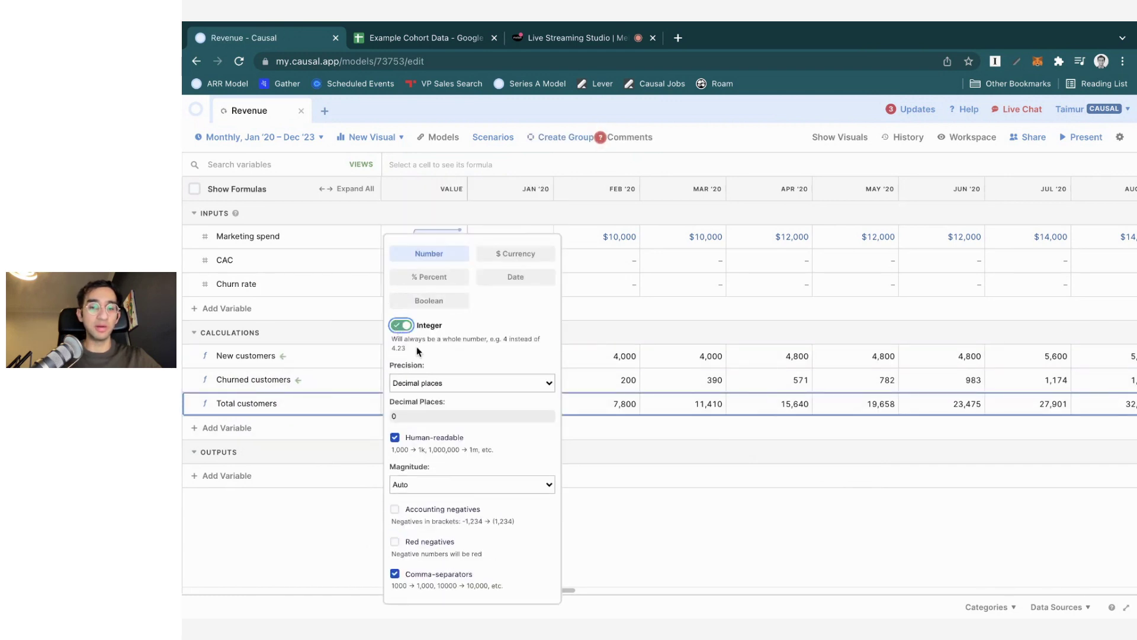
click(619, 538)
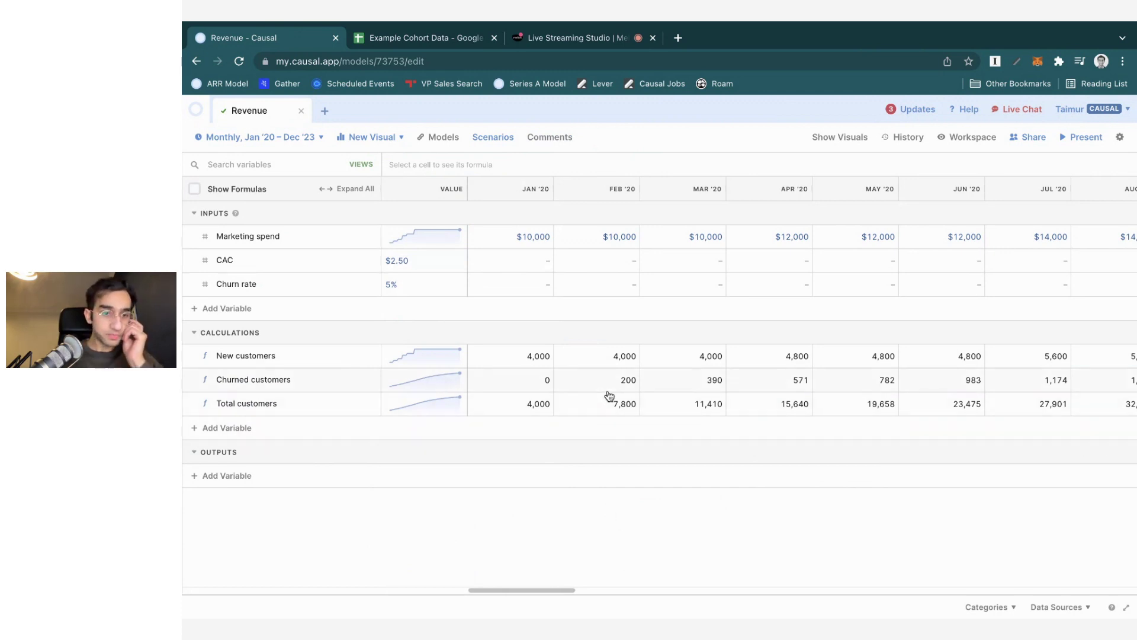
scroll(677, 411, right, 15)
scroll(679, 412, left, 13)
scroll(678, 413, left, 2)
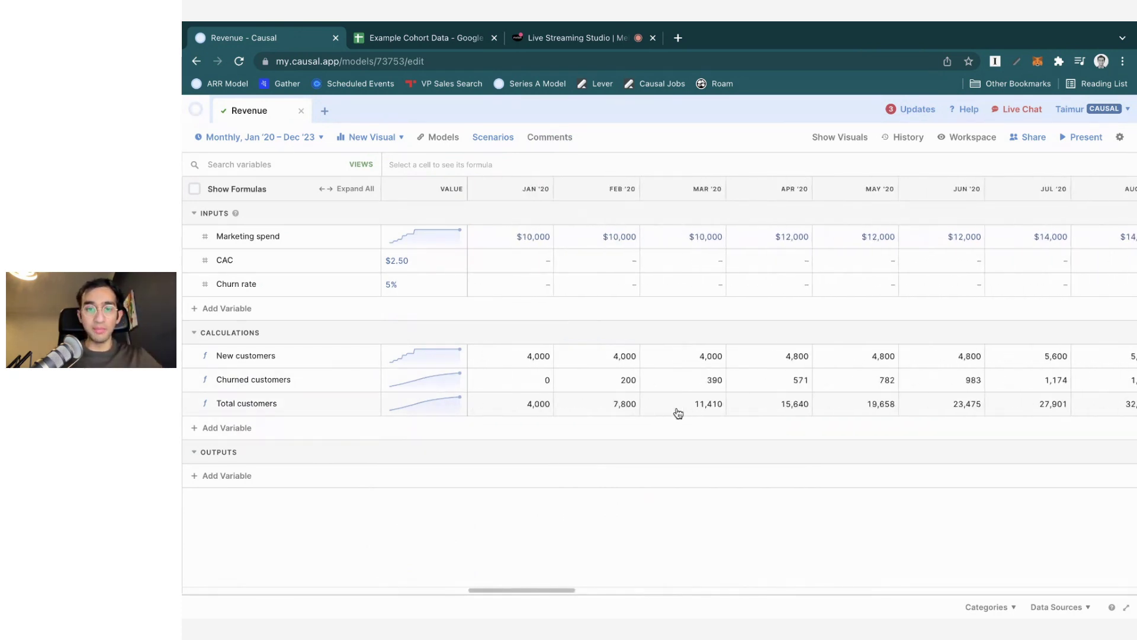
Add an input variable named Revenue per customer with a constant value of $50
click(217, 309)
text(R)
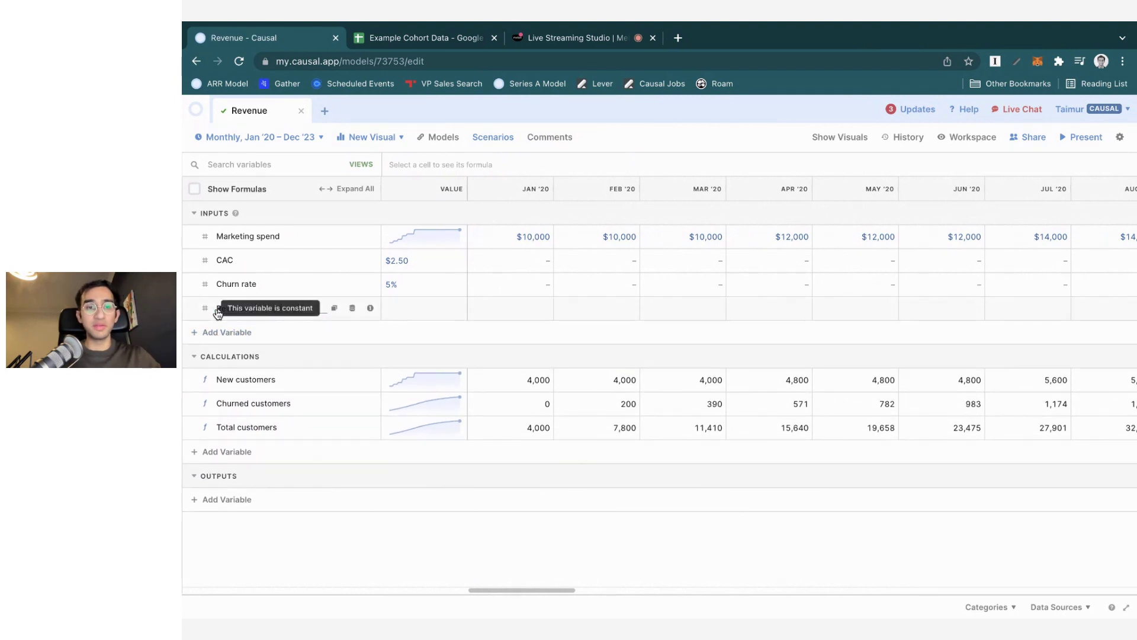
text(evenue per customer)
key(Return)
key(Return)
text($)
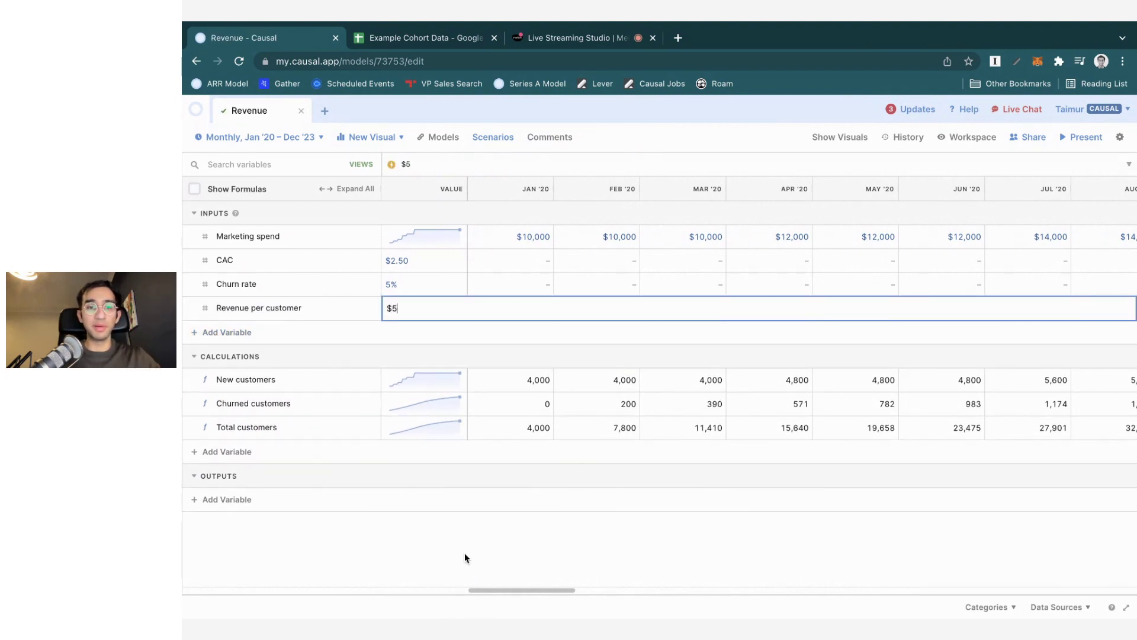
text(50)
key(Return)
Add a Revenue variable under Outputs with the formula Total customers (current) * Revenue per customer
click(220, 501)
text(Revenue)
key(Return)
key(Return)
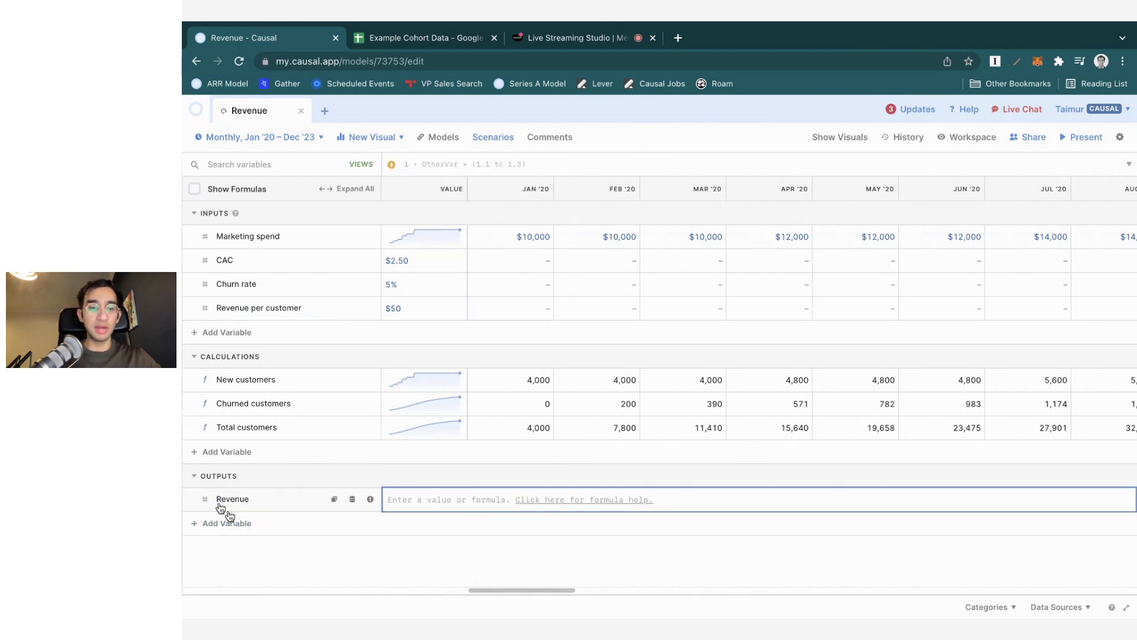
text(total cu)
key(Return)
text(* revenue)
key(Down)
key(Return)
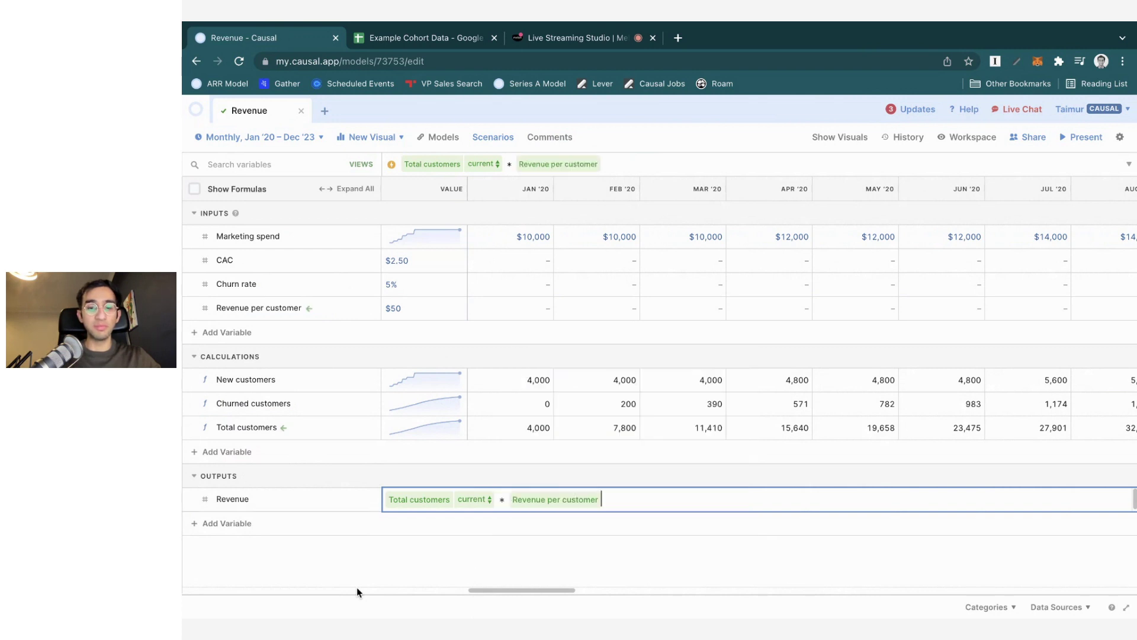
key(Return)
Create a bar chart of the Revenue variable
click(275, 500)
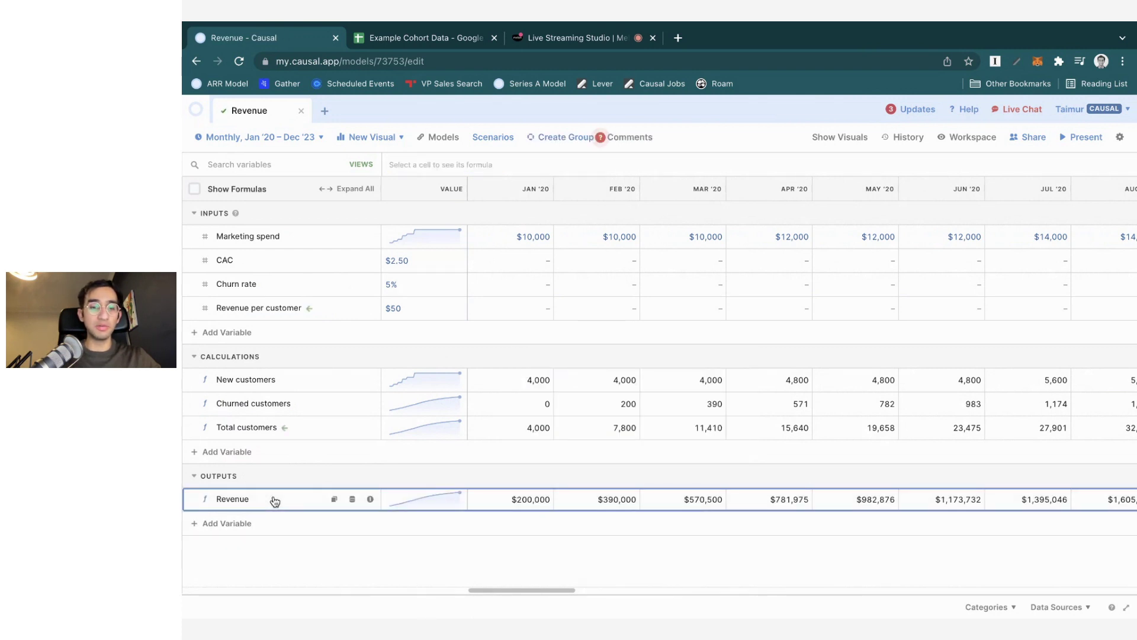
right_click(275, 501)
mouse_move(354, 327)
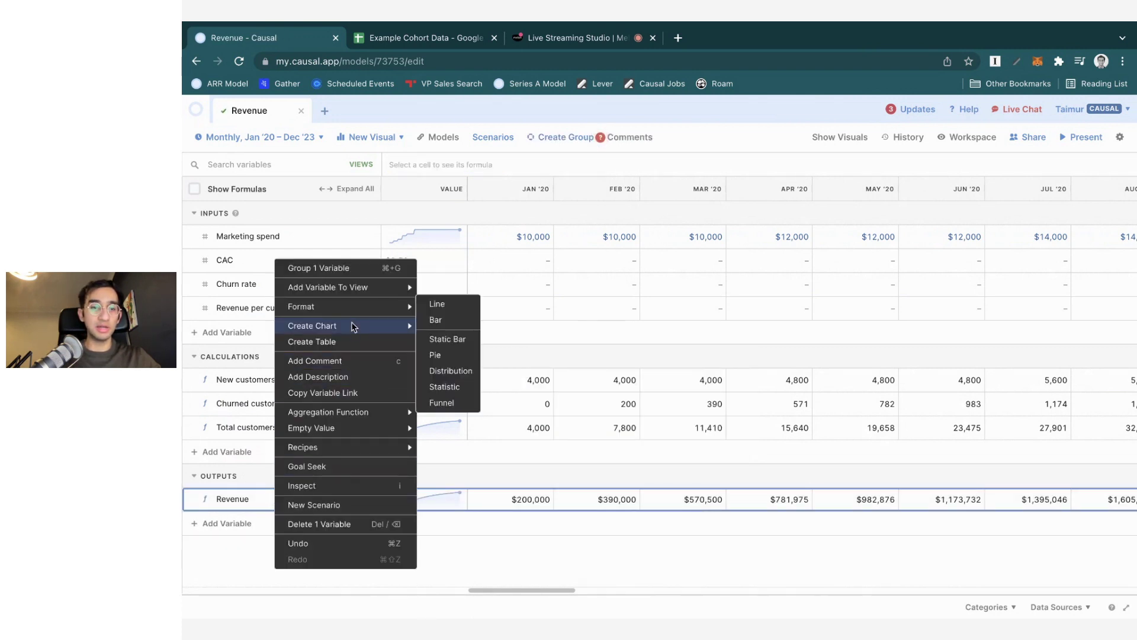
click(433, 321)
Create a table of the three customer calculations and Revenue, and set its time interval to Quarterly
click(267, 382)
shift+click(268, 499)
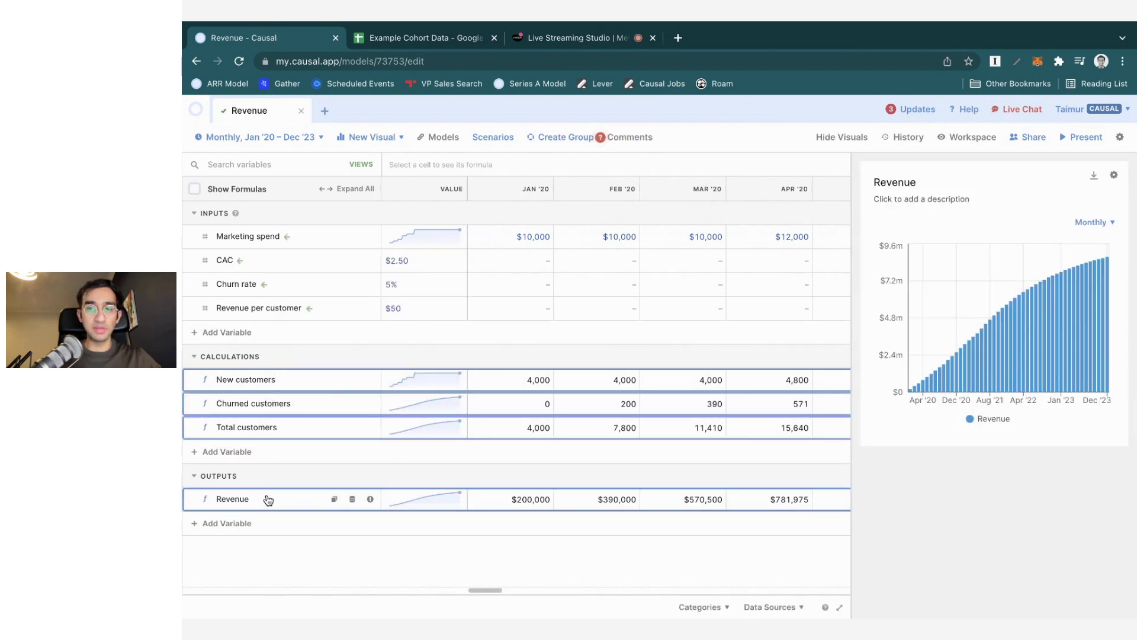
right_click(268, 499)
click(361, 434)
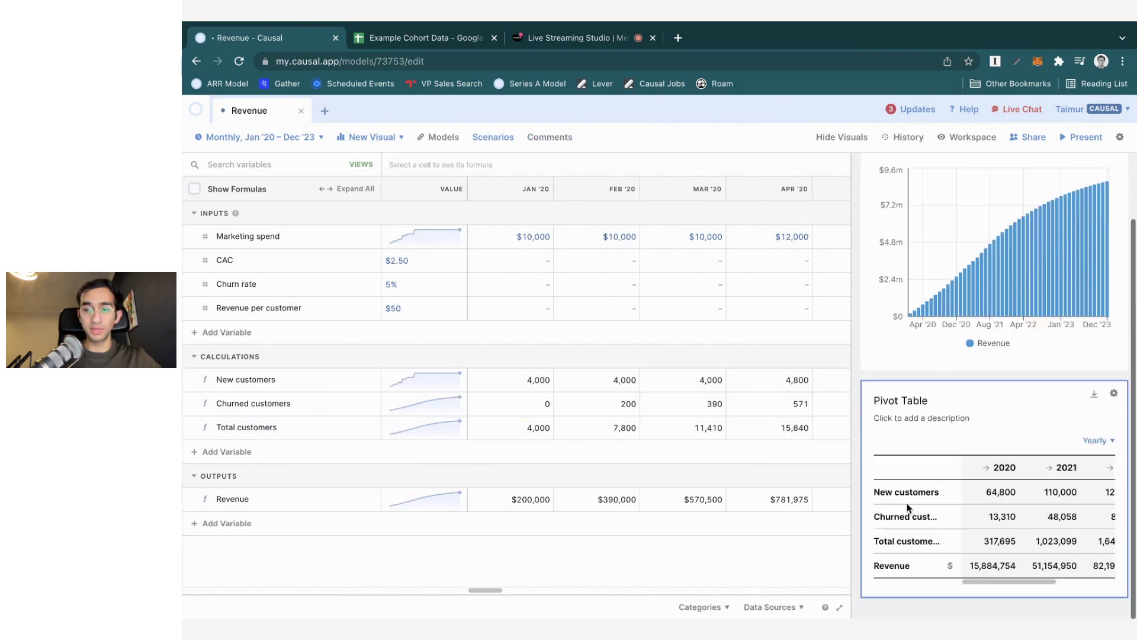
click(1096, 440)
click(1097, 492)
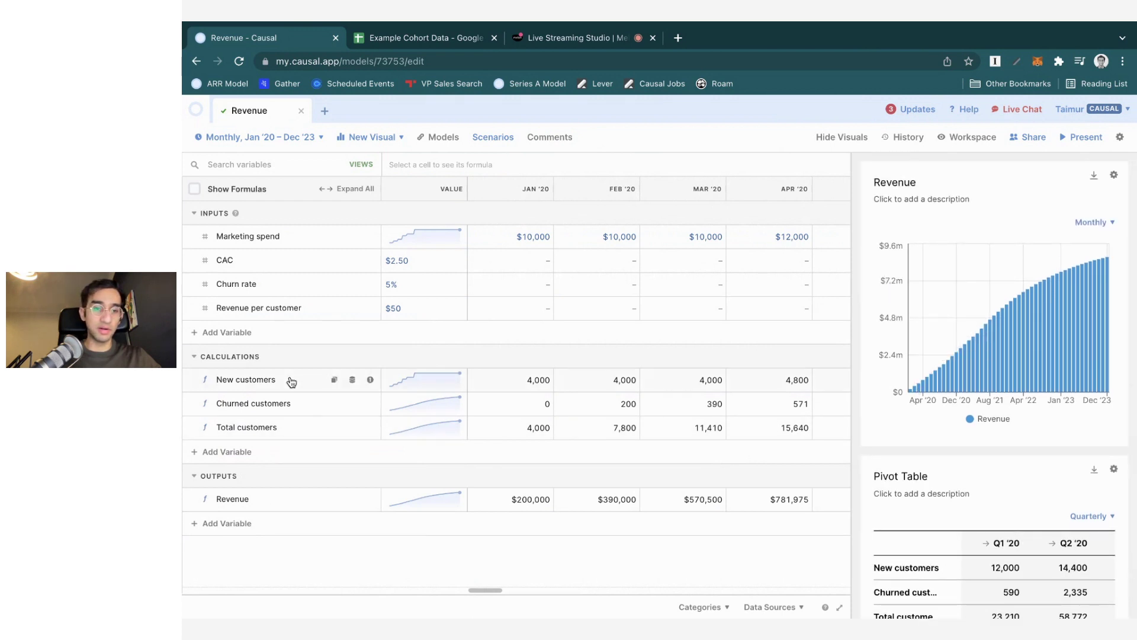
Compare the Revenue chart at quarterly and yearly intervals, and leave it set to Quarterly
mouse_move(1020, 358)
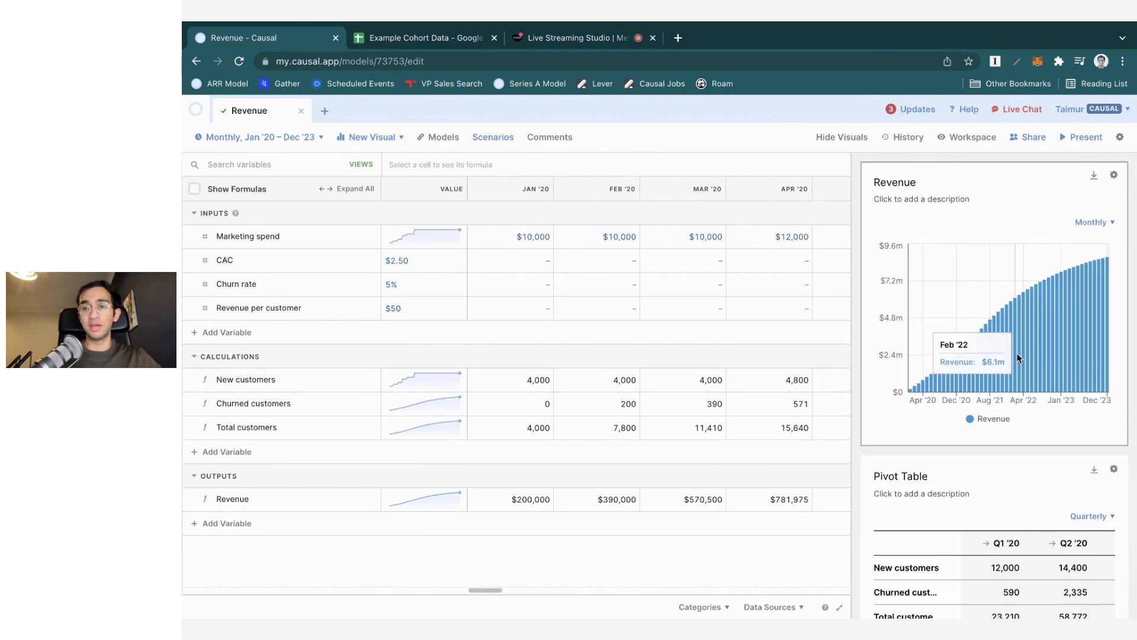
click(1092, 222)
click(1096, 274)
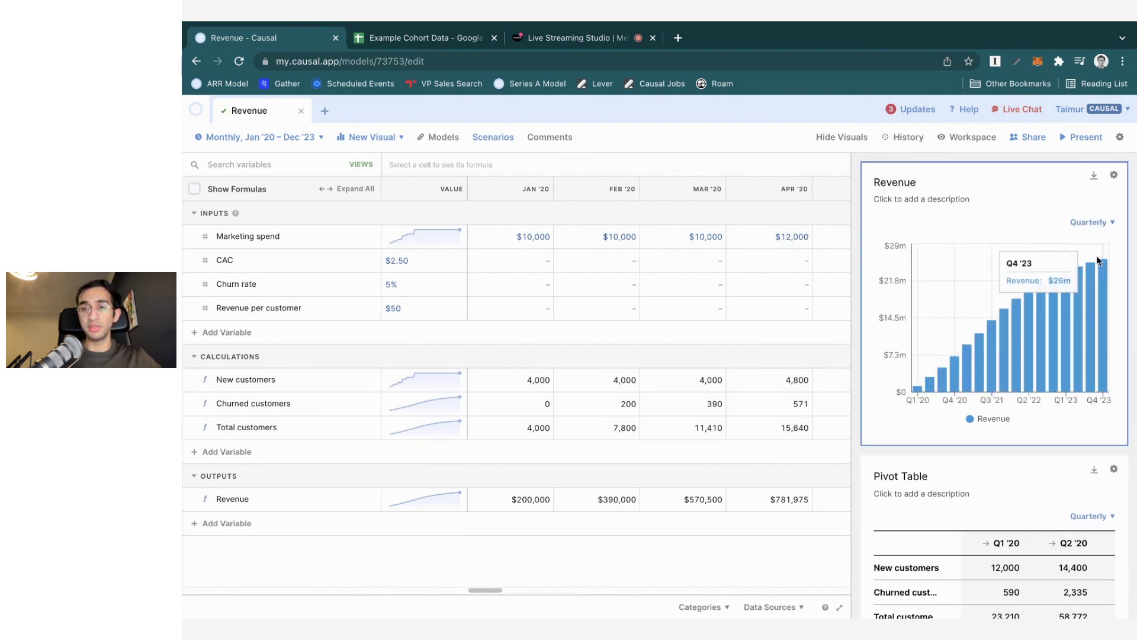
click(1099, 224)
click(1097, 299)
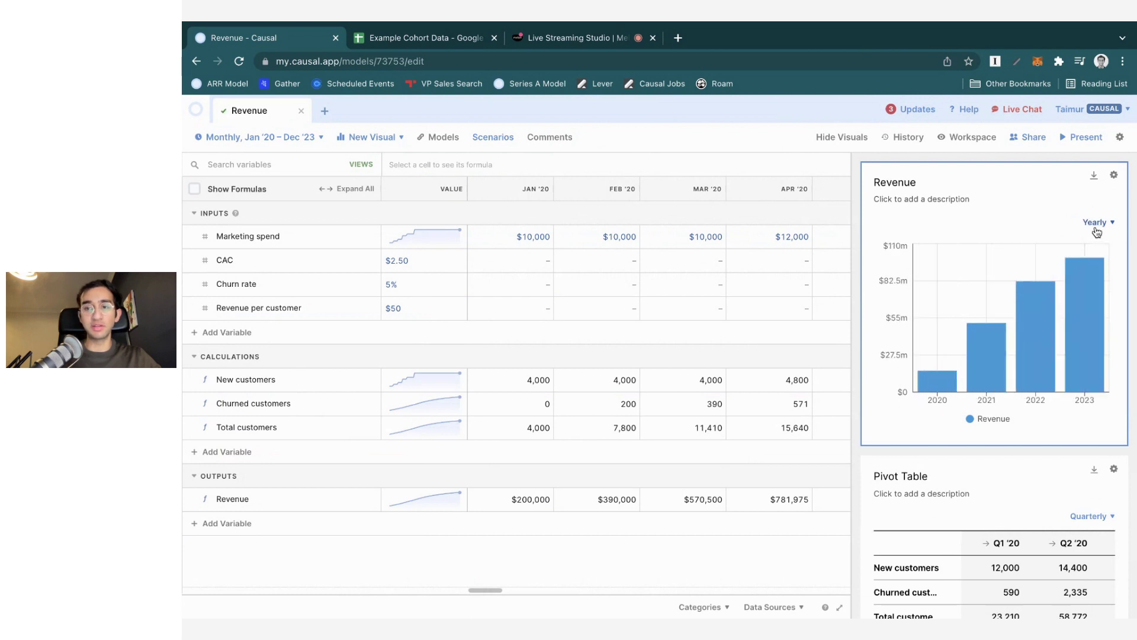
click(1097, 223)
click(1093, 274)
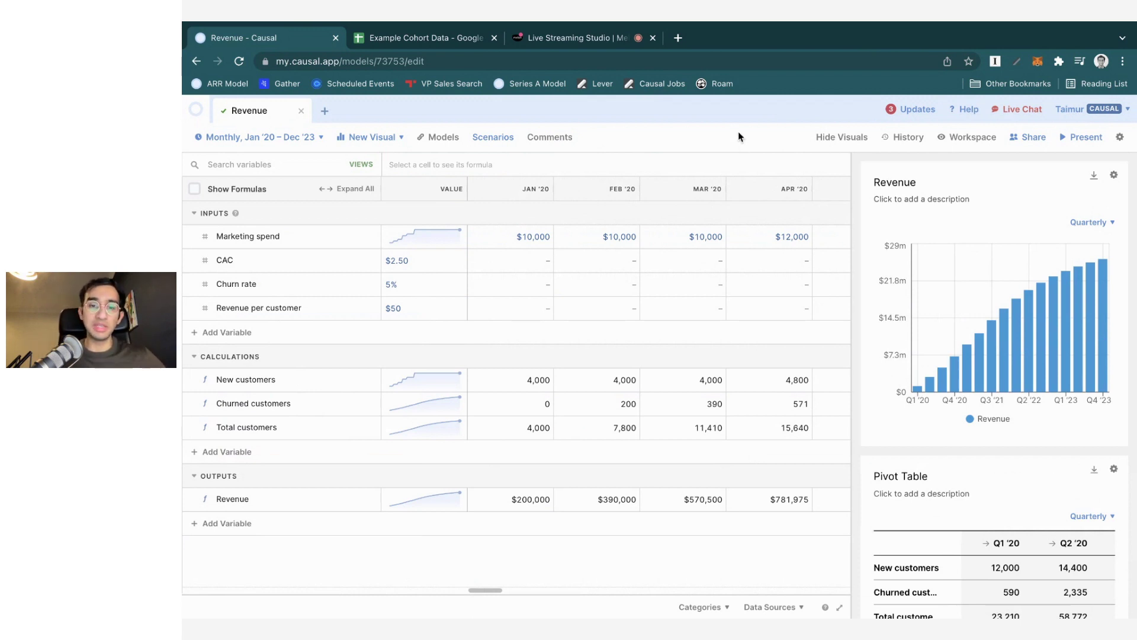
Change the New customers formula to: if date = cohort then Marketing spend (current) / CAC else 0
click(527, 385)
click(527, 386)
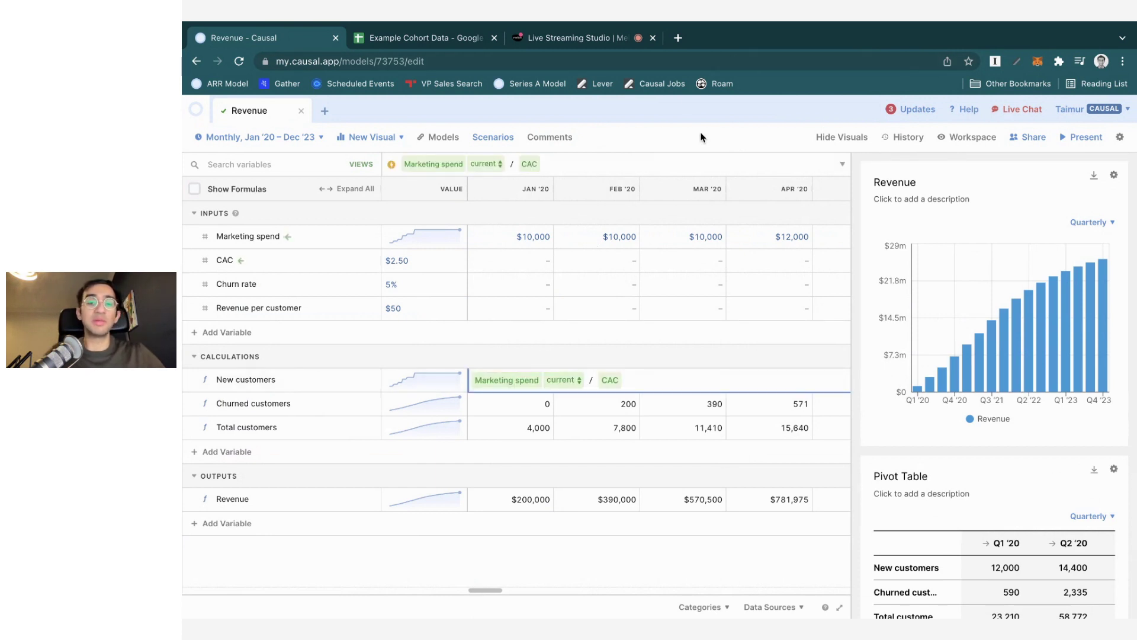
click(645, 380)
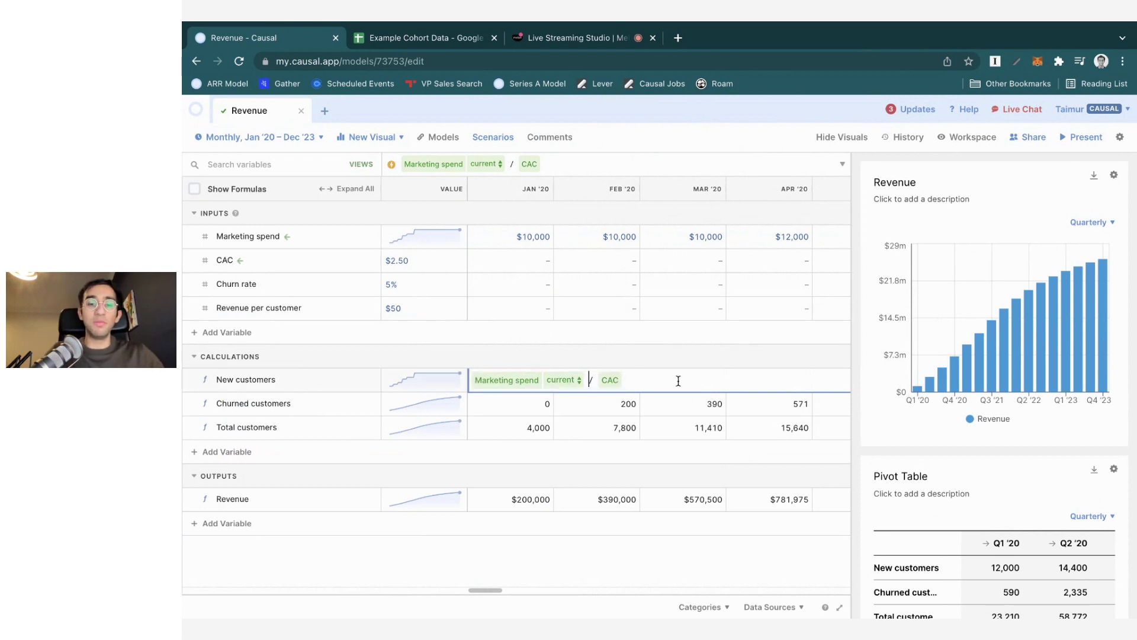
key(Home)
text(if date)
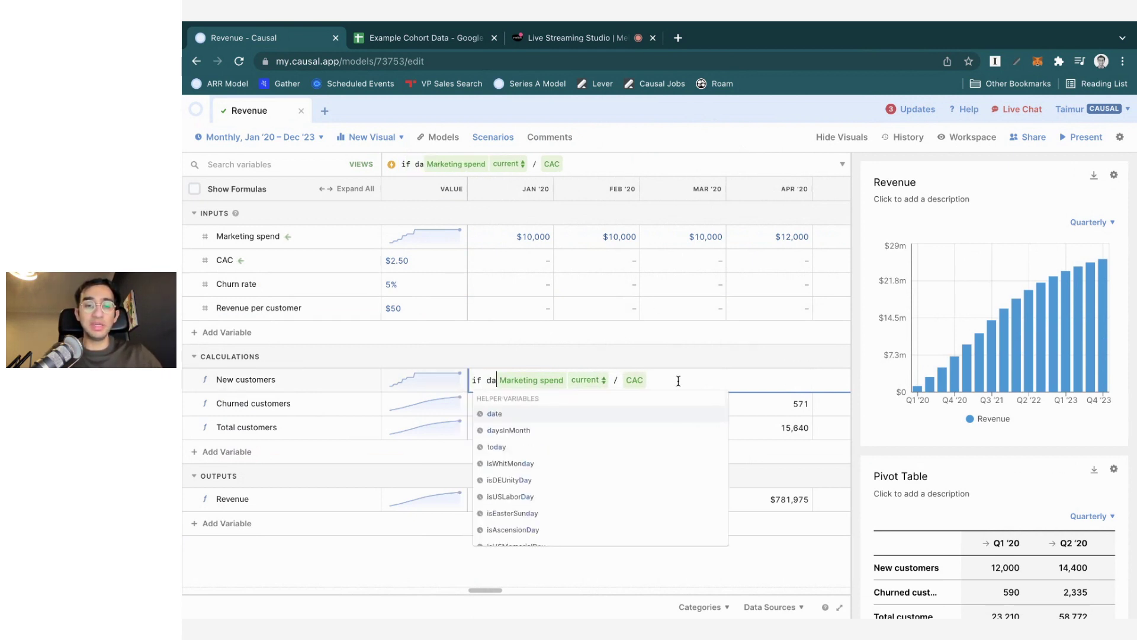
text( = cohort)
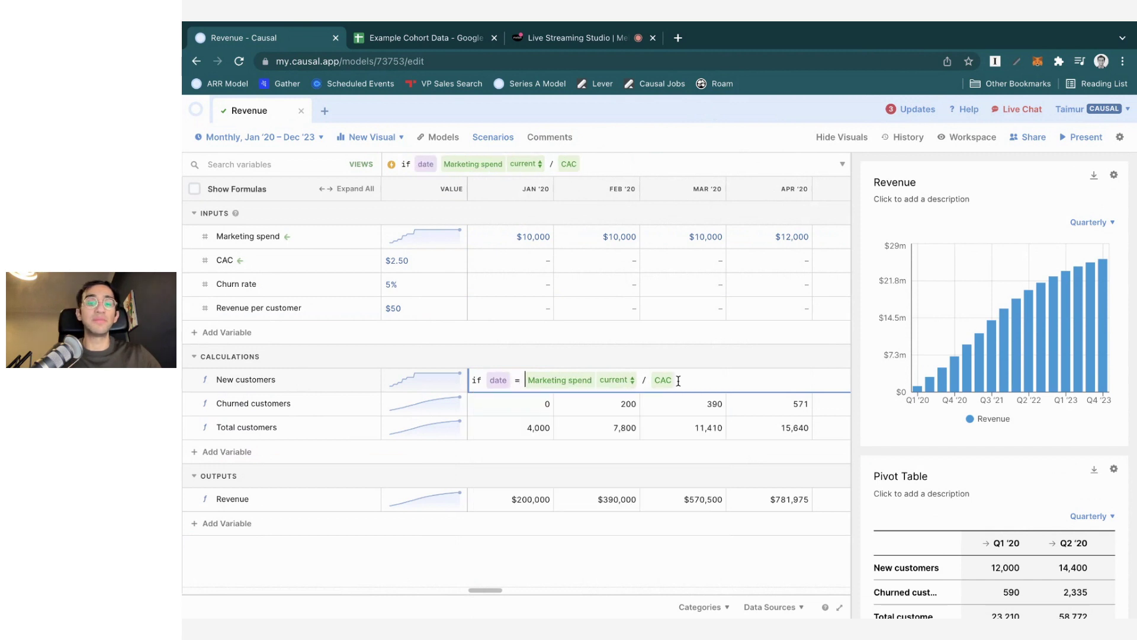
text( then)
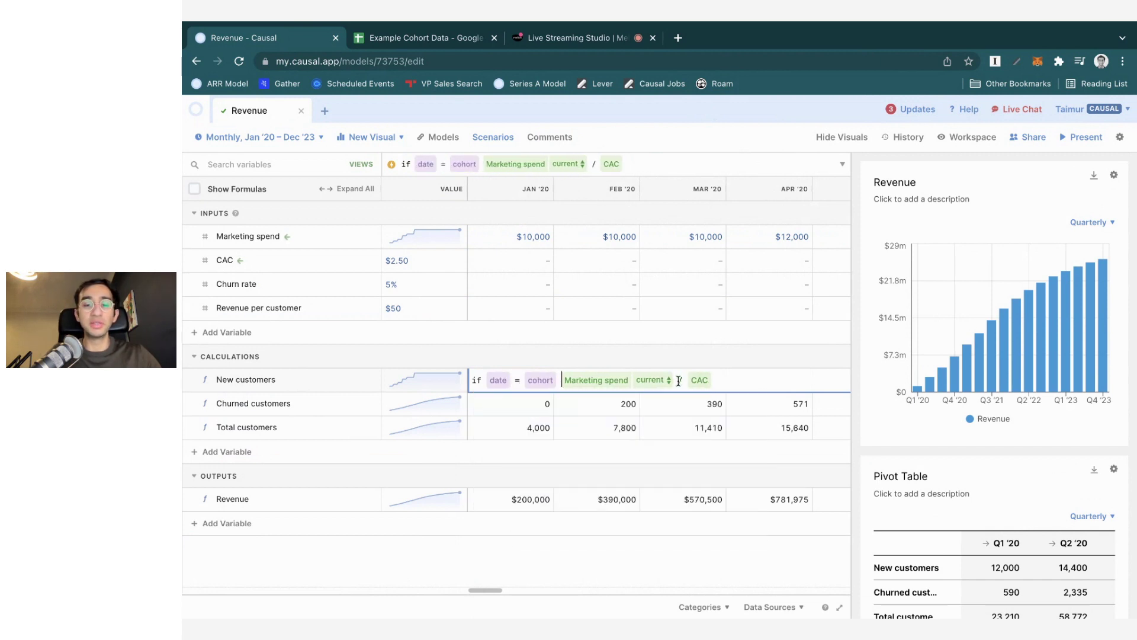
click(680, 385)
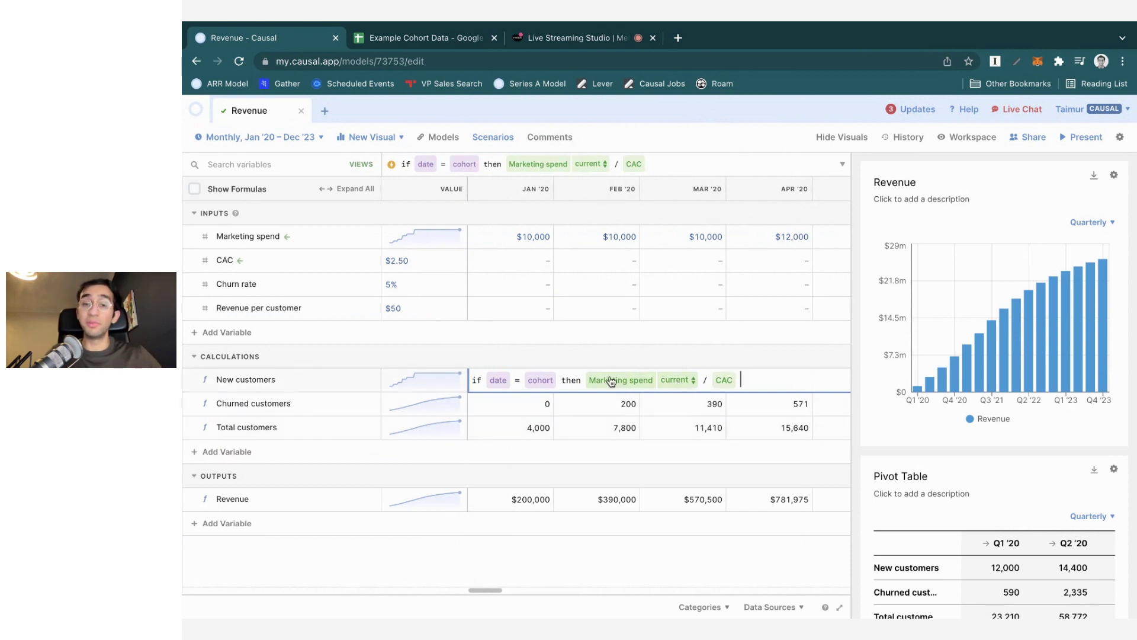
click(723, 381)
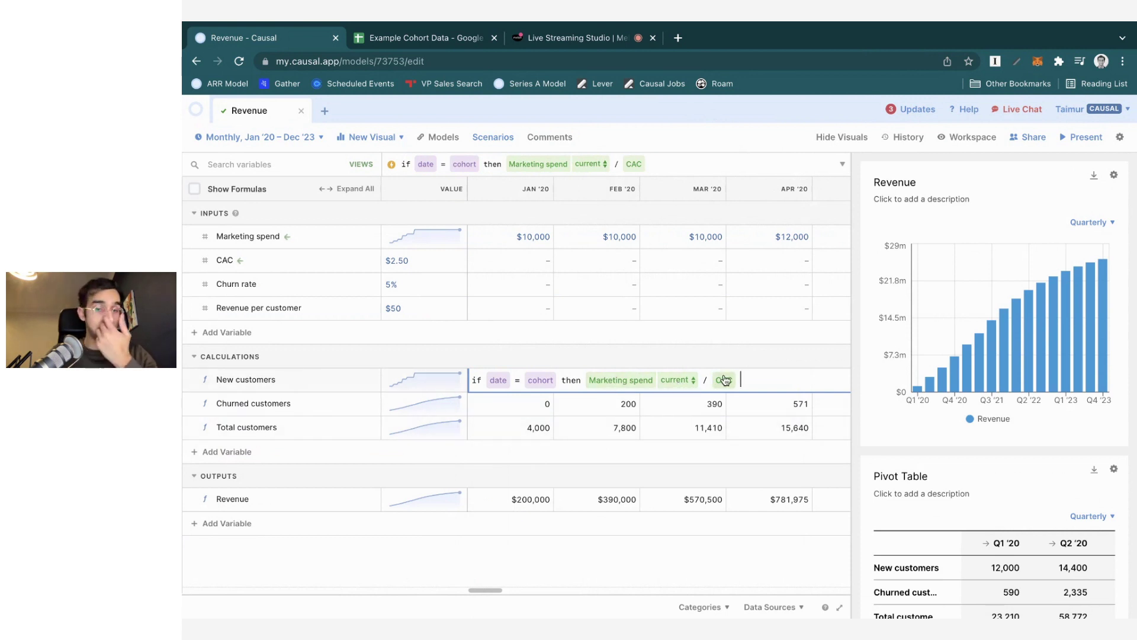
text(else 0)
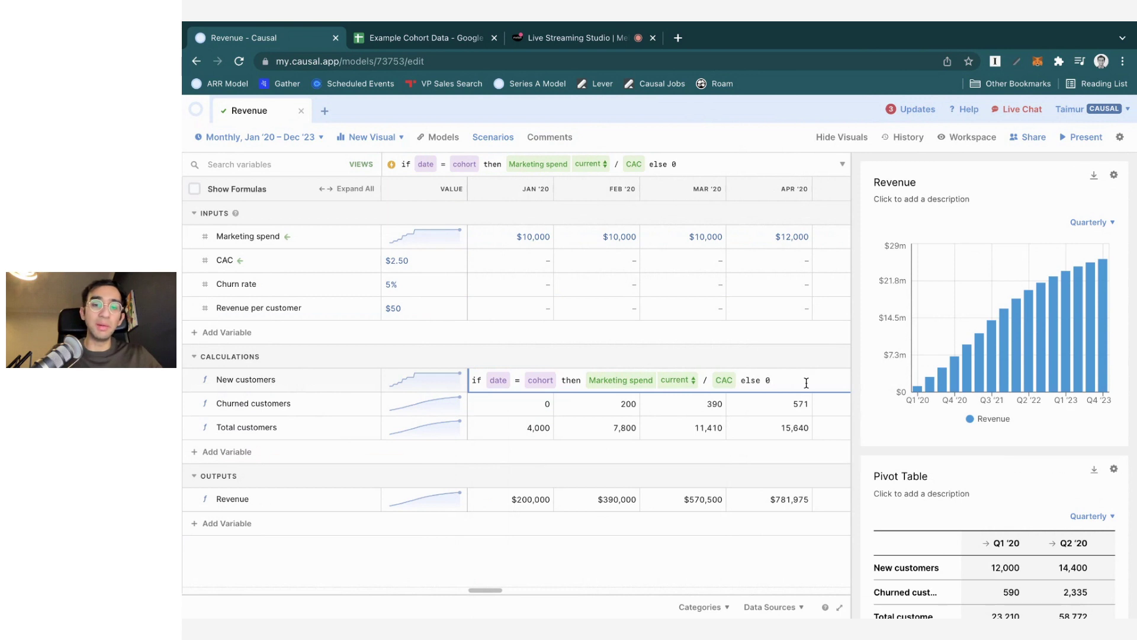
key(Return)
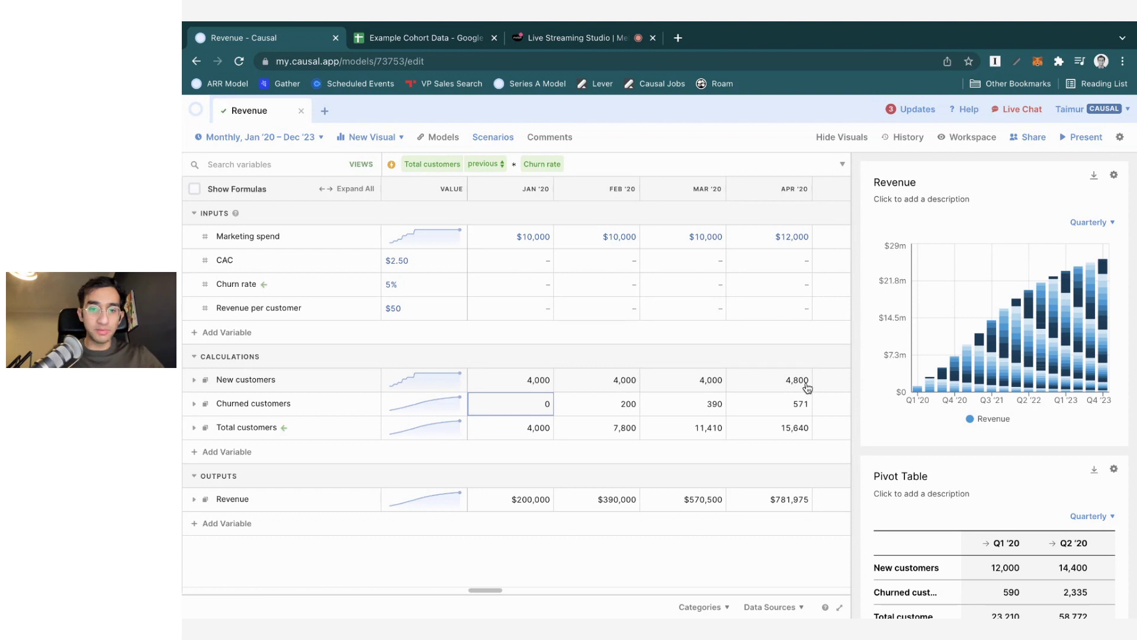
click(728, 144)
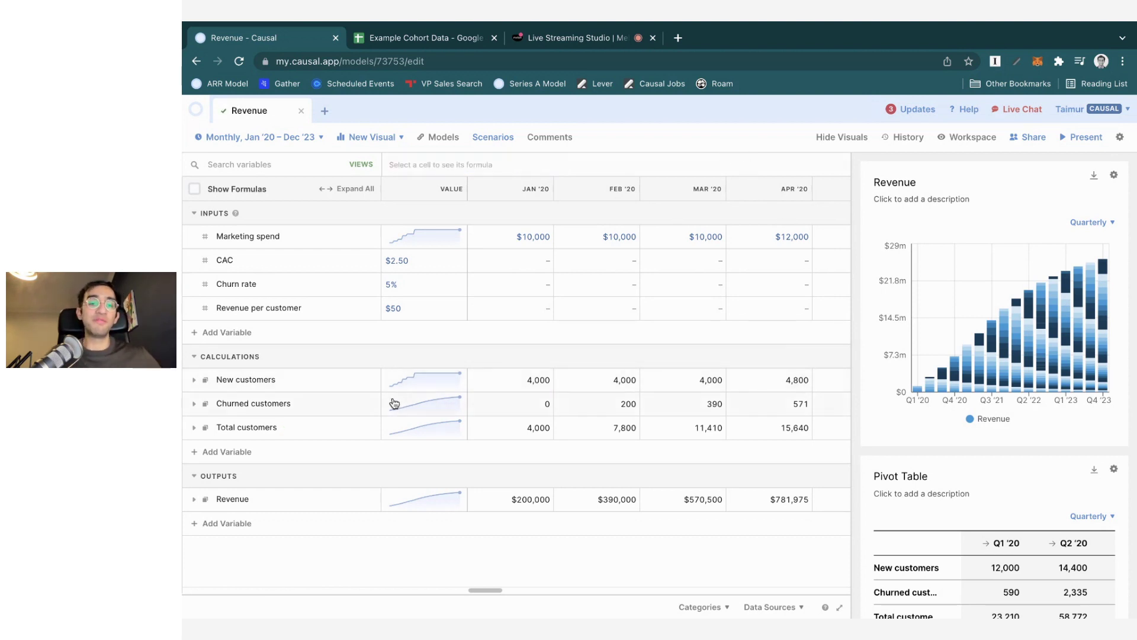
Expand New customers by monthly cohort and examine the Jan '20 to Apr '20 cohort values along the diagonal
click(237, 387)
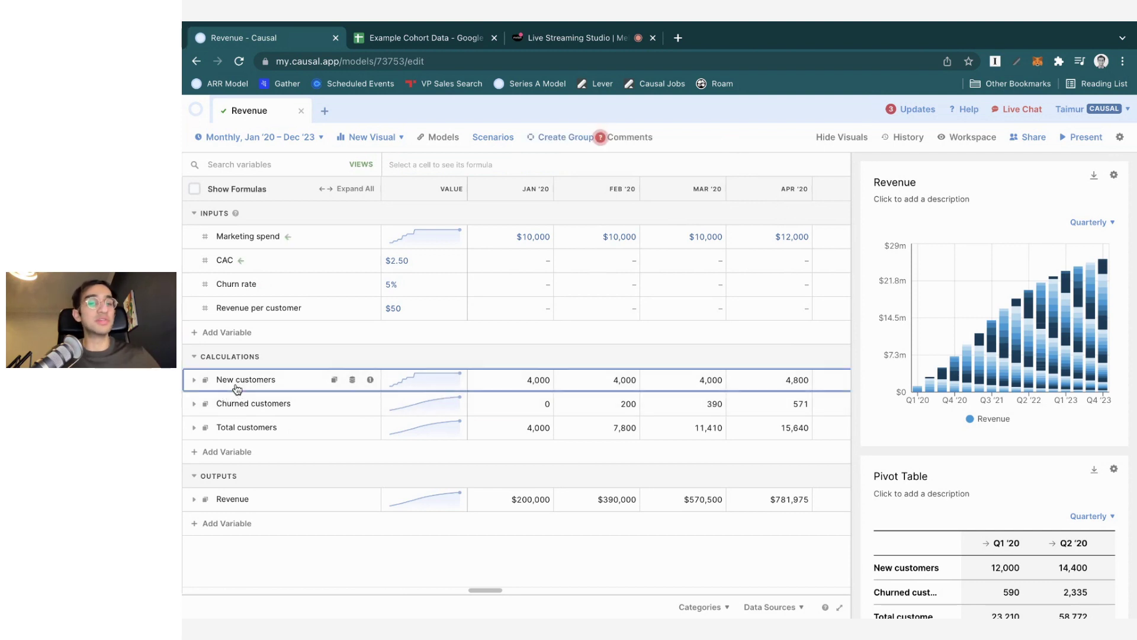
click(194, 380)
scroll(233, 426, down, 1)
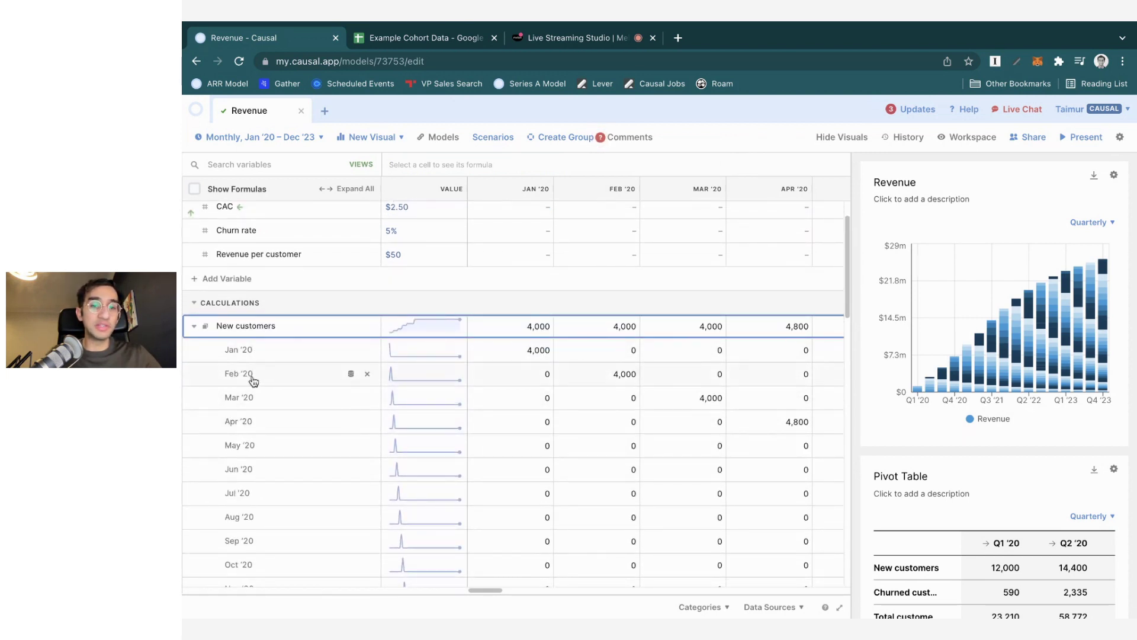
scroll(253, 400, down, 1)
scroll(255, 415, down, 2)
scroll(257, 432, up, 1)
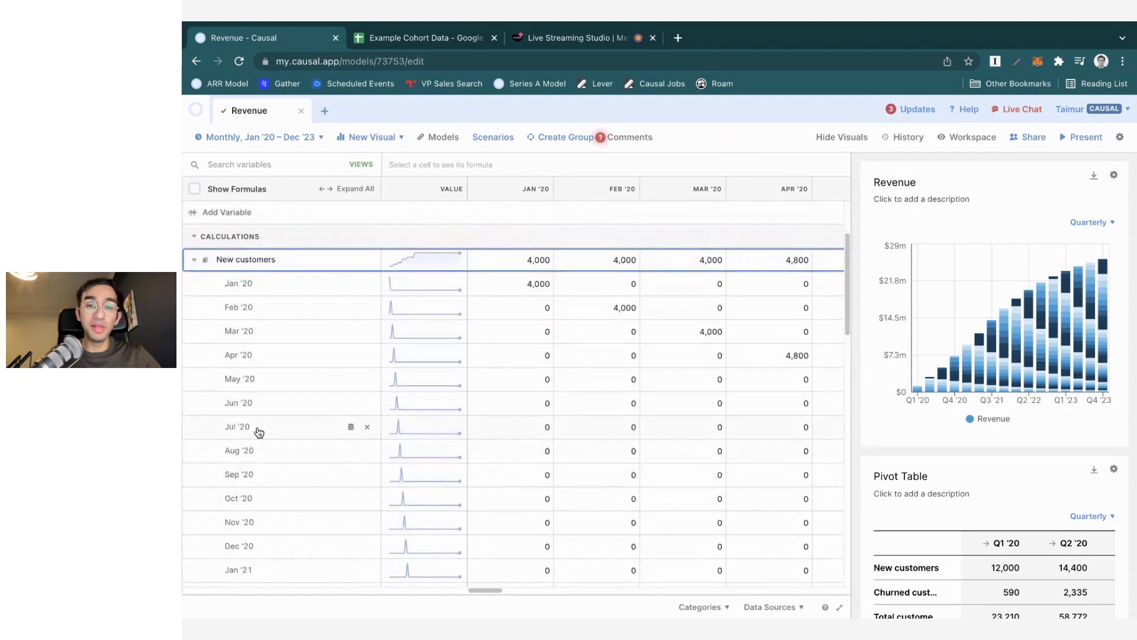
click(518, 294)
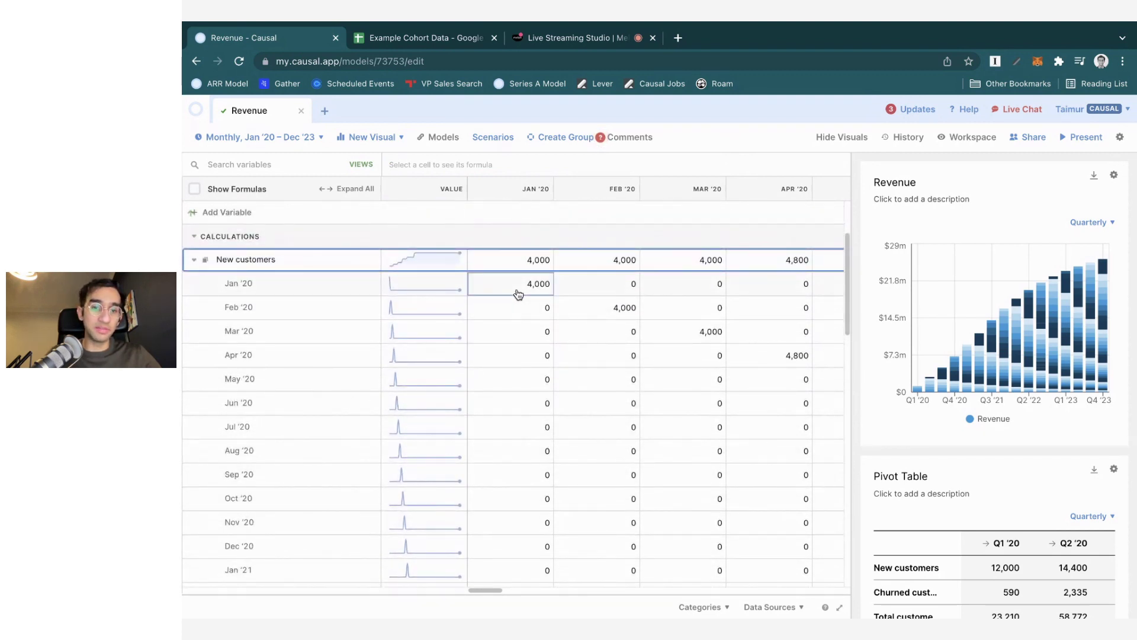
click(603, 310)
click(712, 336)
click(781, 359)
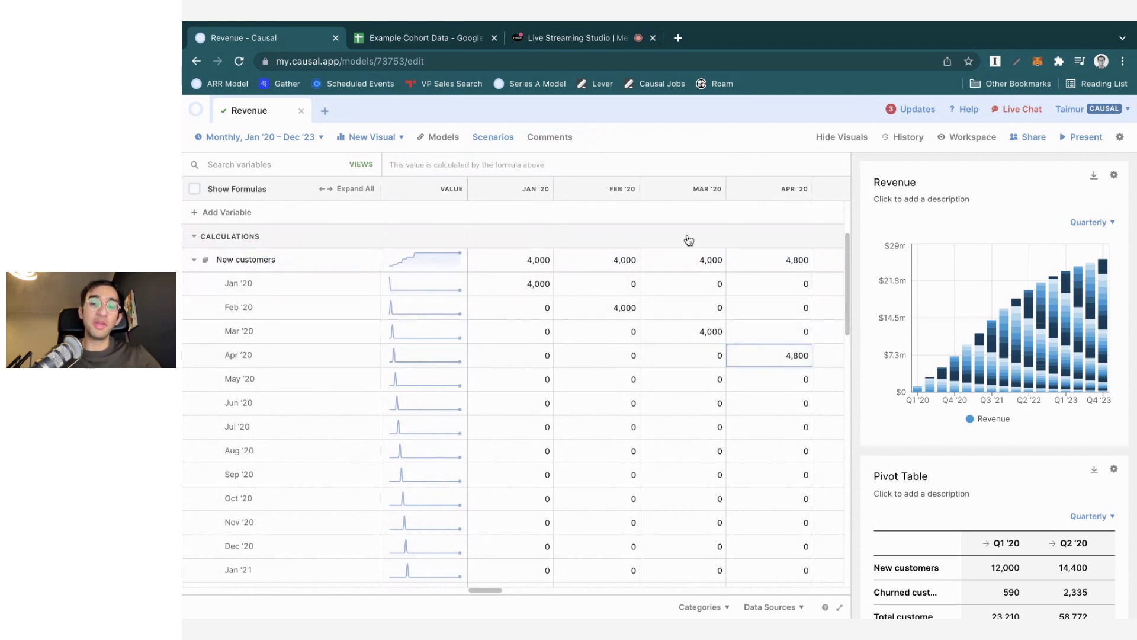
key(Escape)
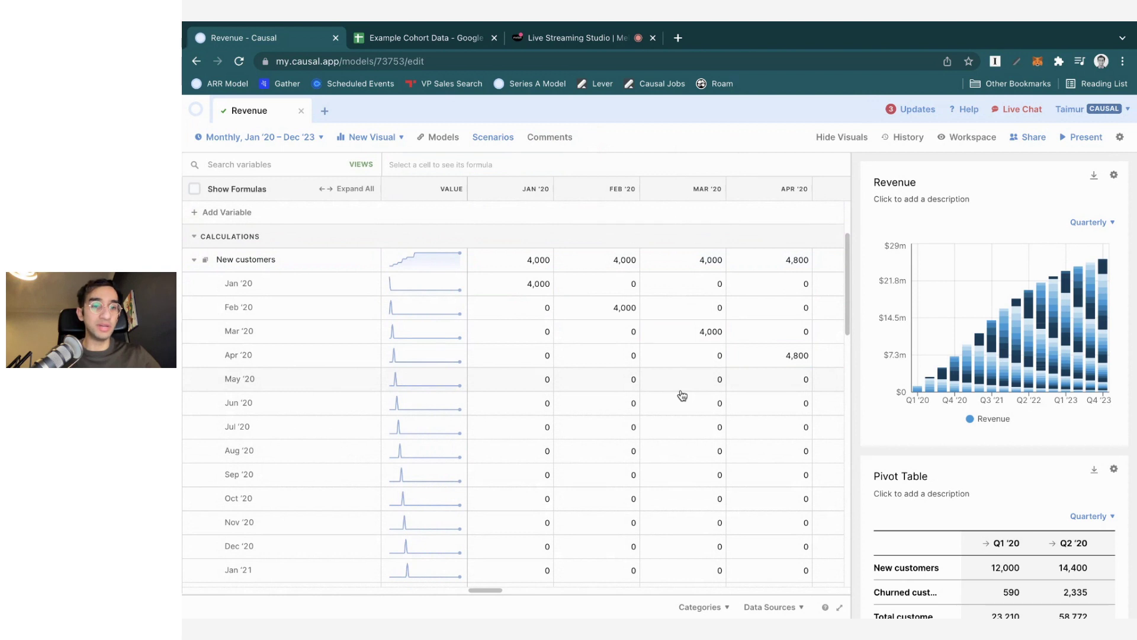
Review the New customers formula and its remaining cohorts through Dec '23, and collapse the breakdown
click(444, 269)
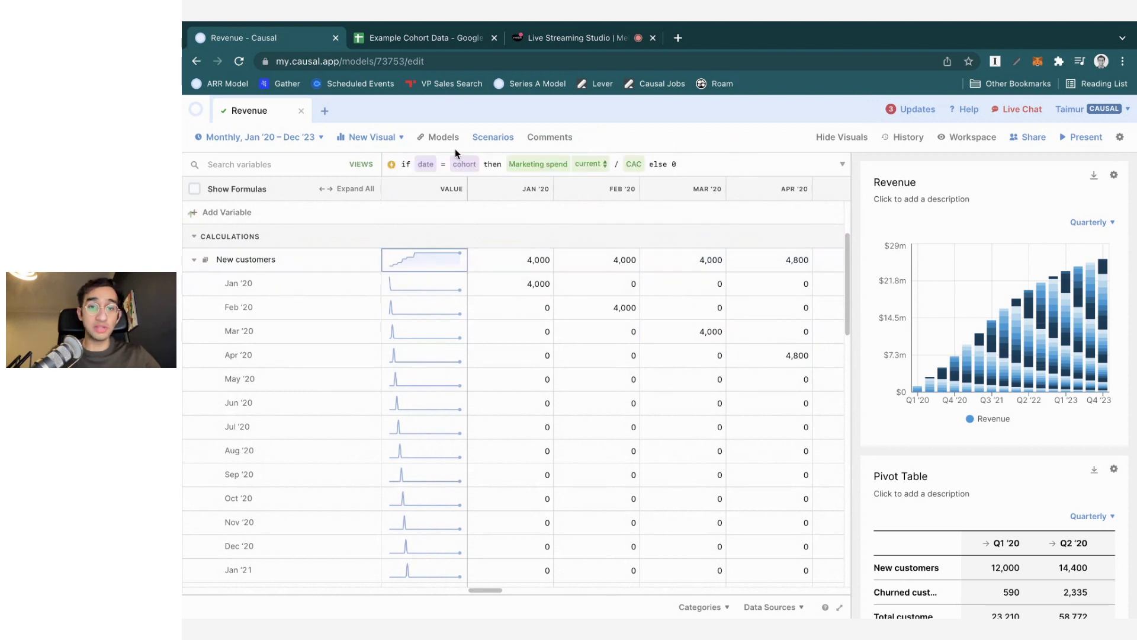
key(Escape)
scroll(264, 313, down, 5)
scroll(264, 314, down, 12)
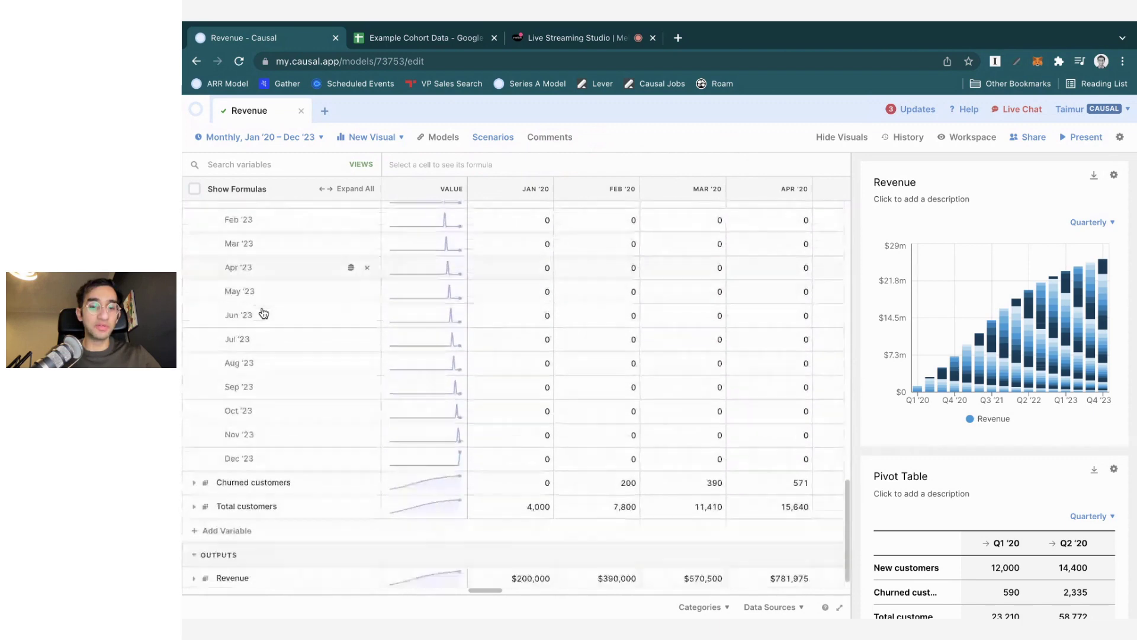
scroll(264, 313, up, 16)
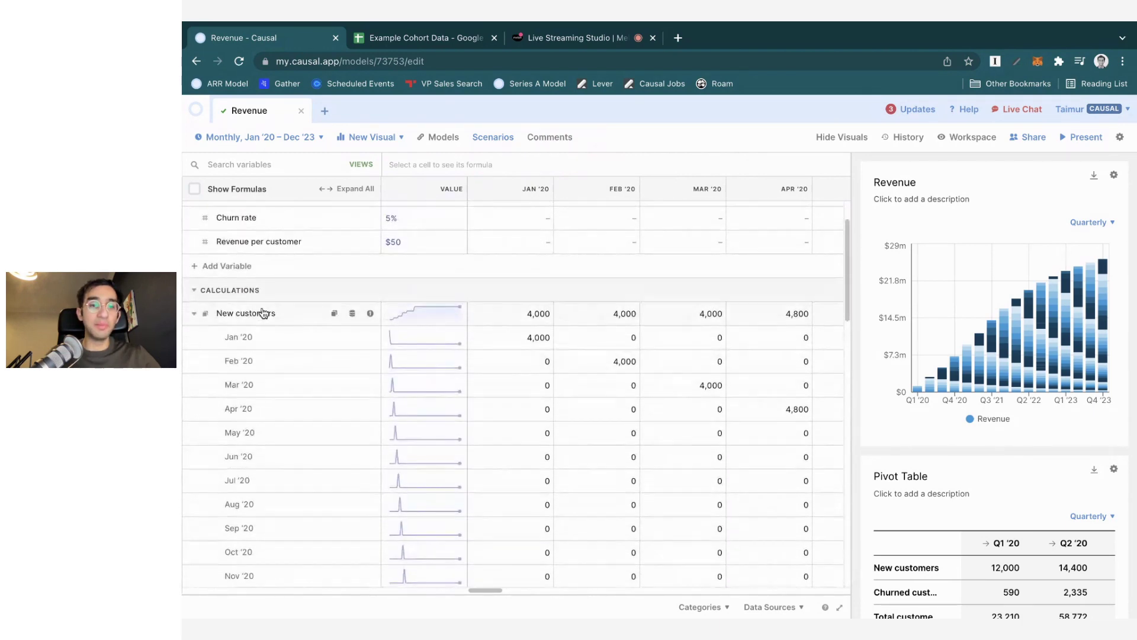
click(193, 317)
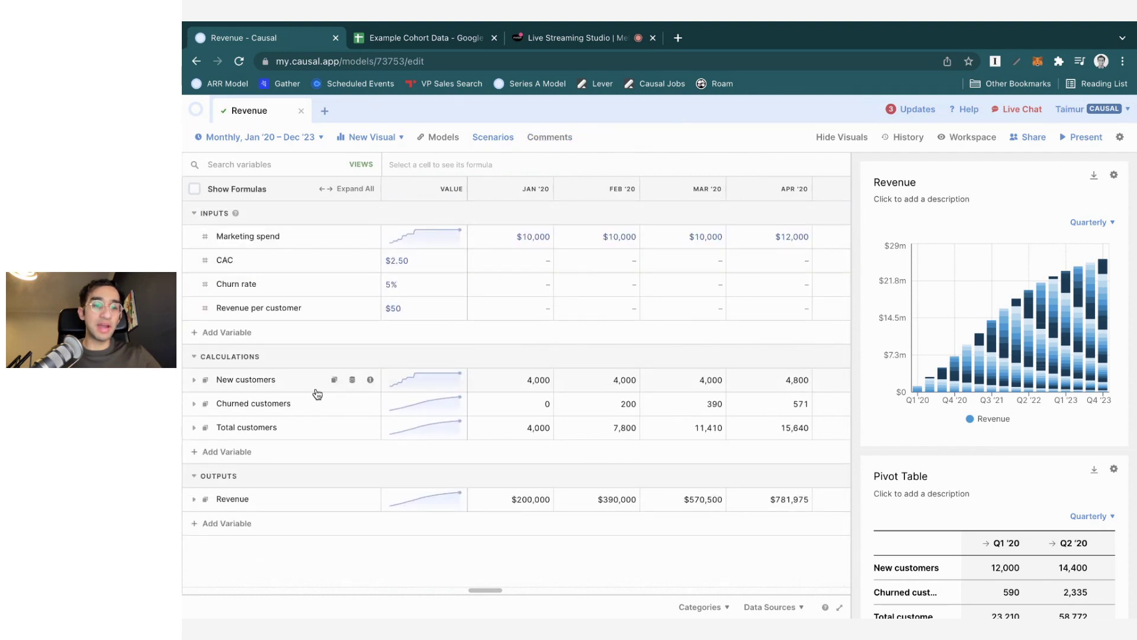
Expand Churned customers by cohort, examine how churn develops in each monthly cohort, and collapse the breakdown
click(194, 403)
scroll(380, 507, down, 1)
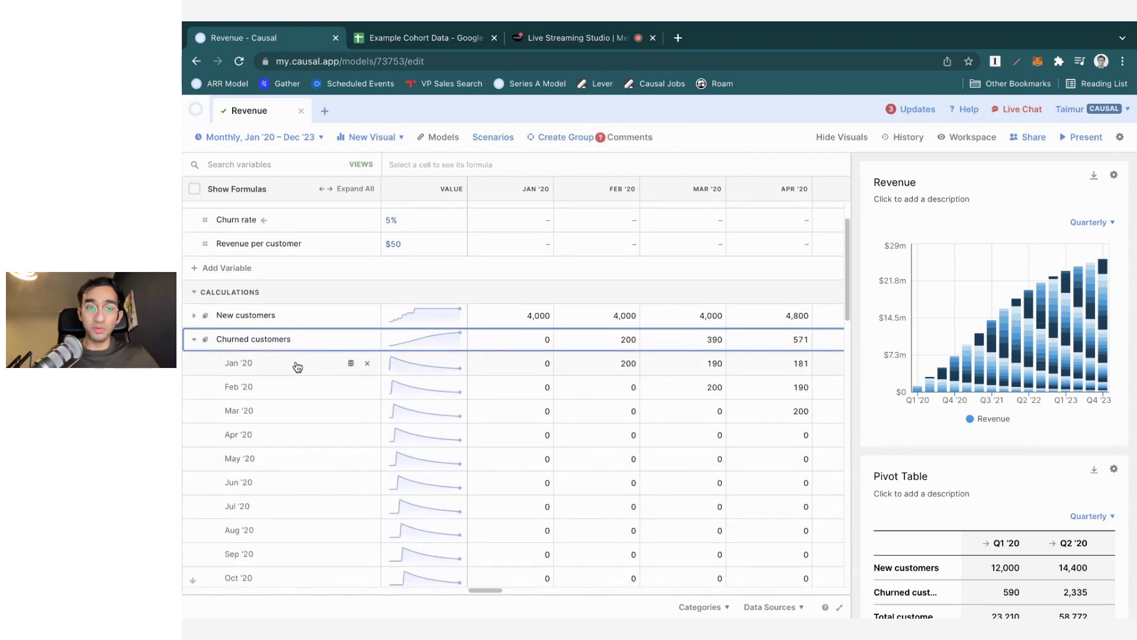
scroll(298, 401, down, 7)
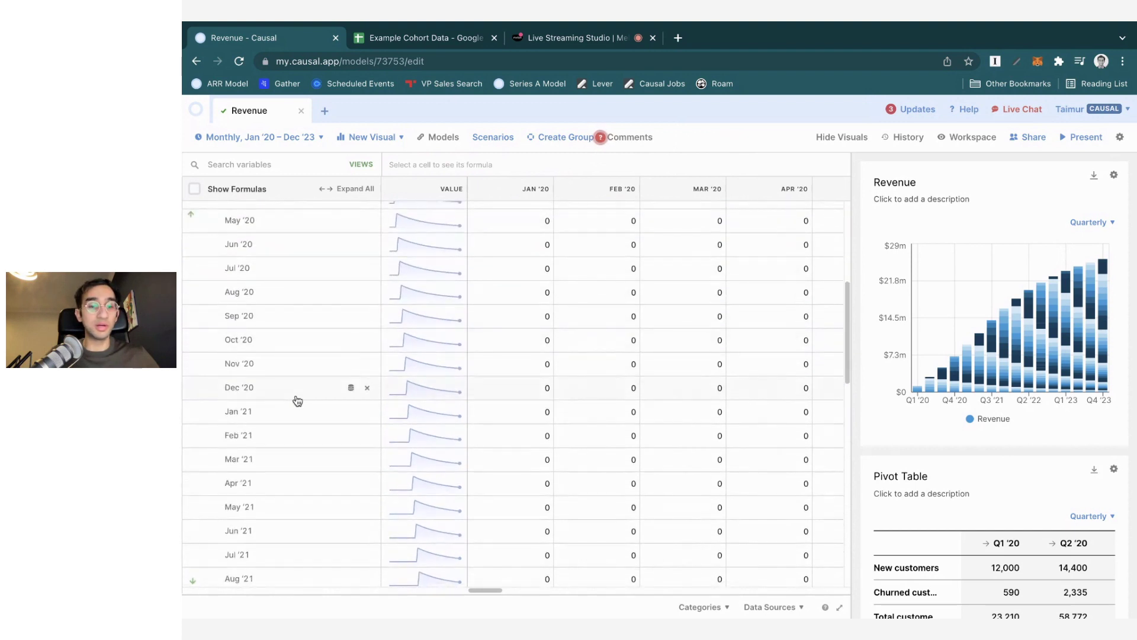
scroll(297, 401, up, 6)
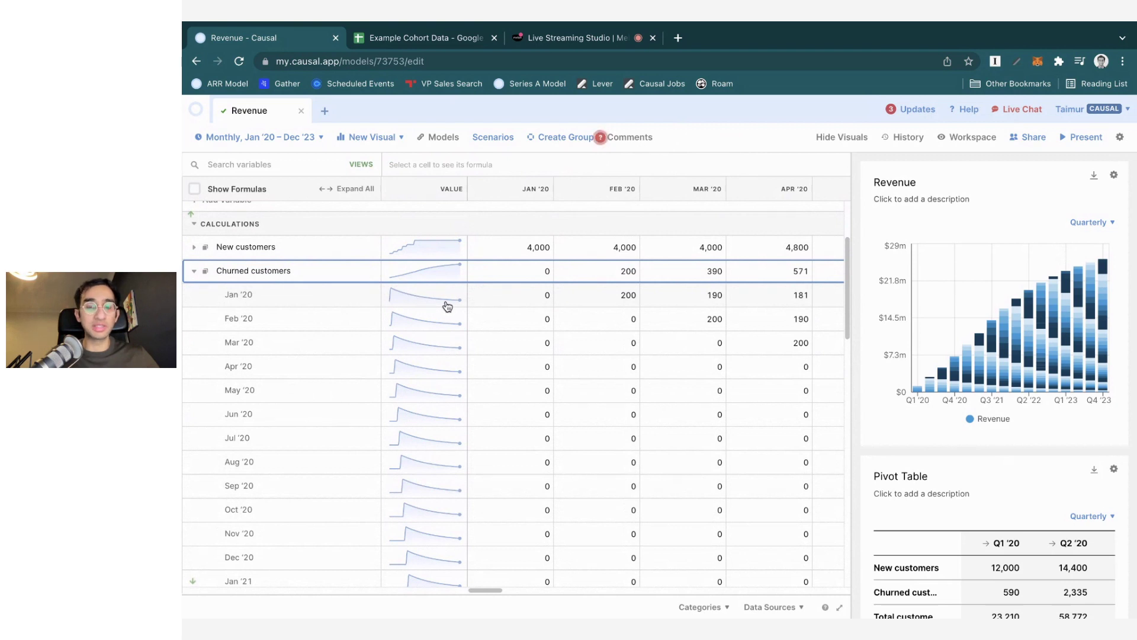
click(194, 272)
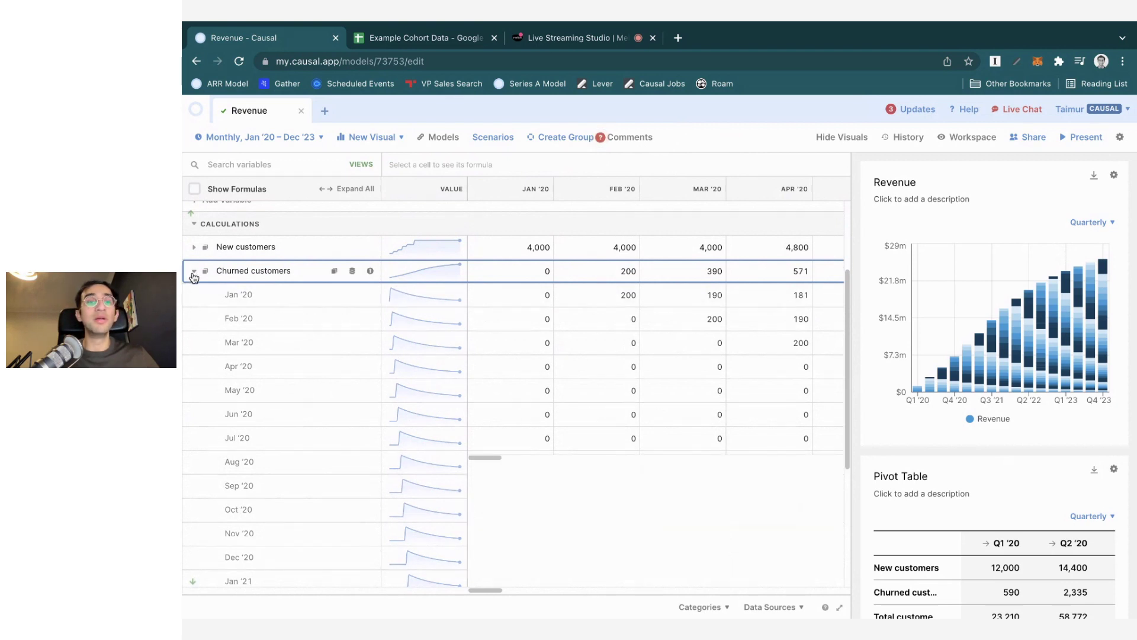
Expand Total customers by cohort and examine how each monthly cohort's customer count develops over time
click(194, 428)
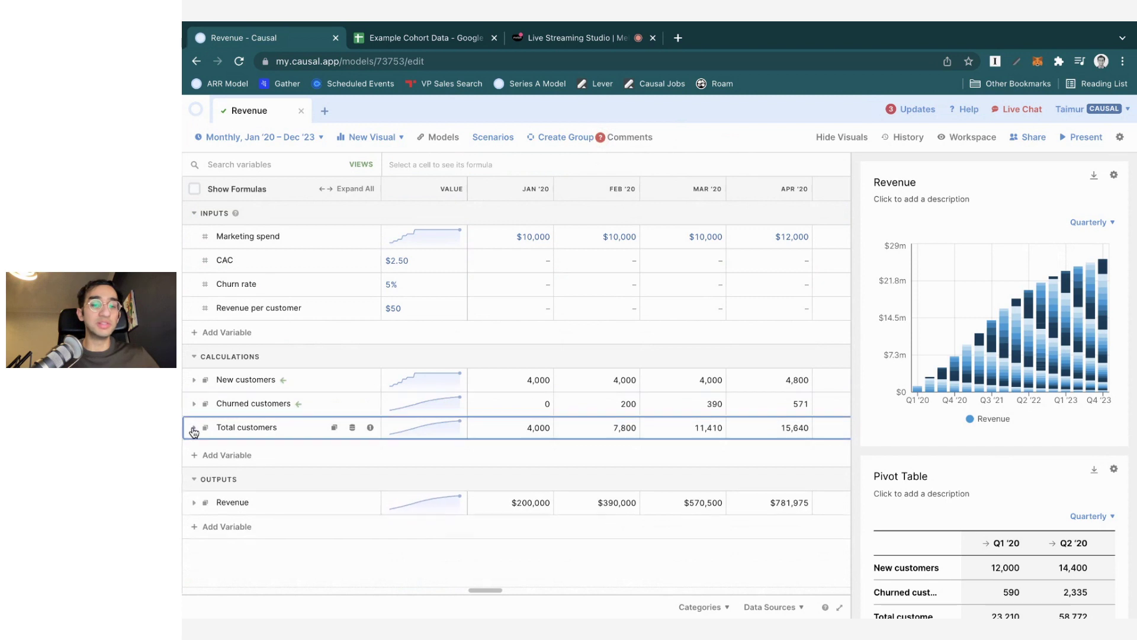
scroll(242, 468, down, 2)
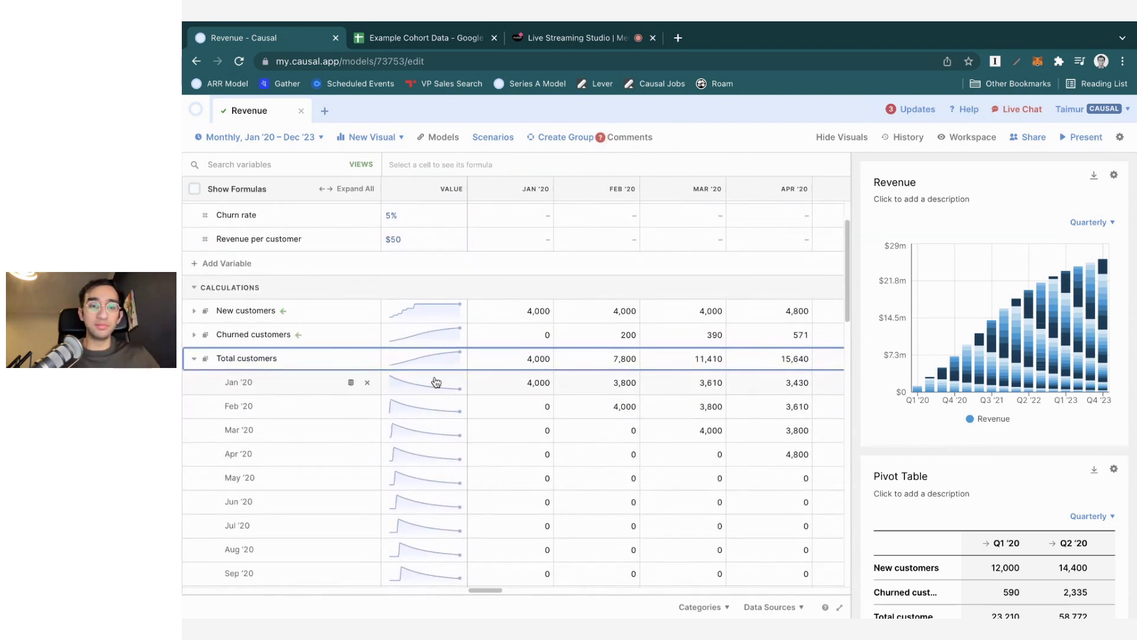
scroll(266, 379, down, 5)
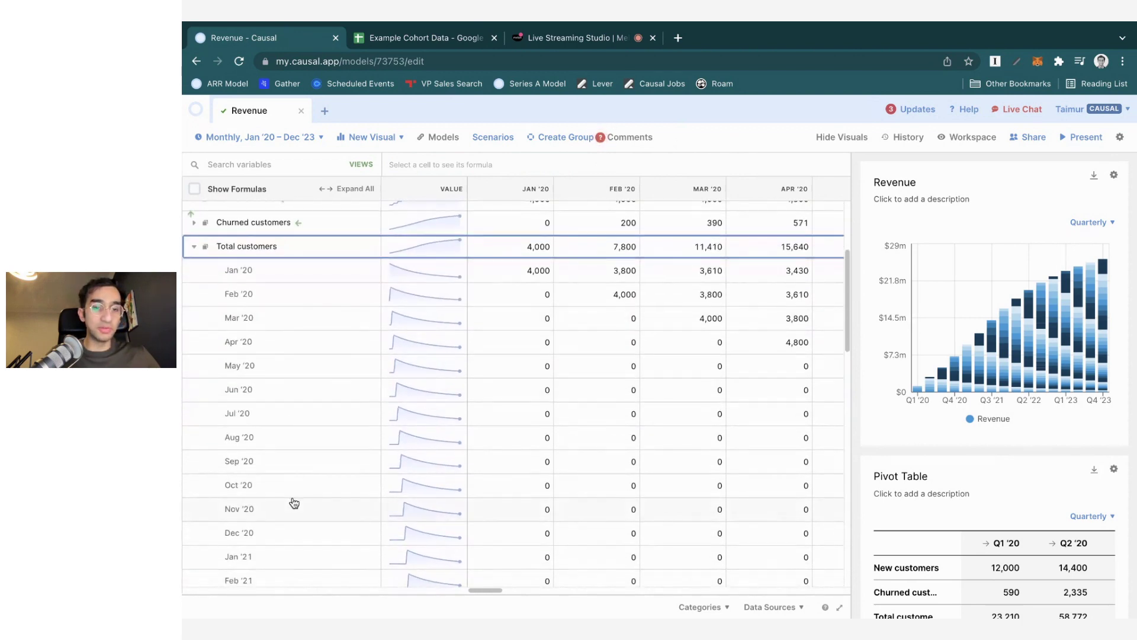
scroll(294, 502, up, 3)
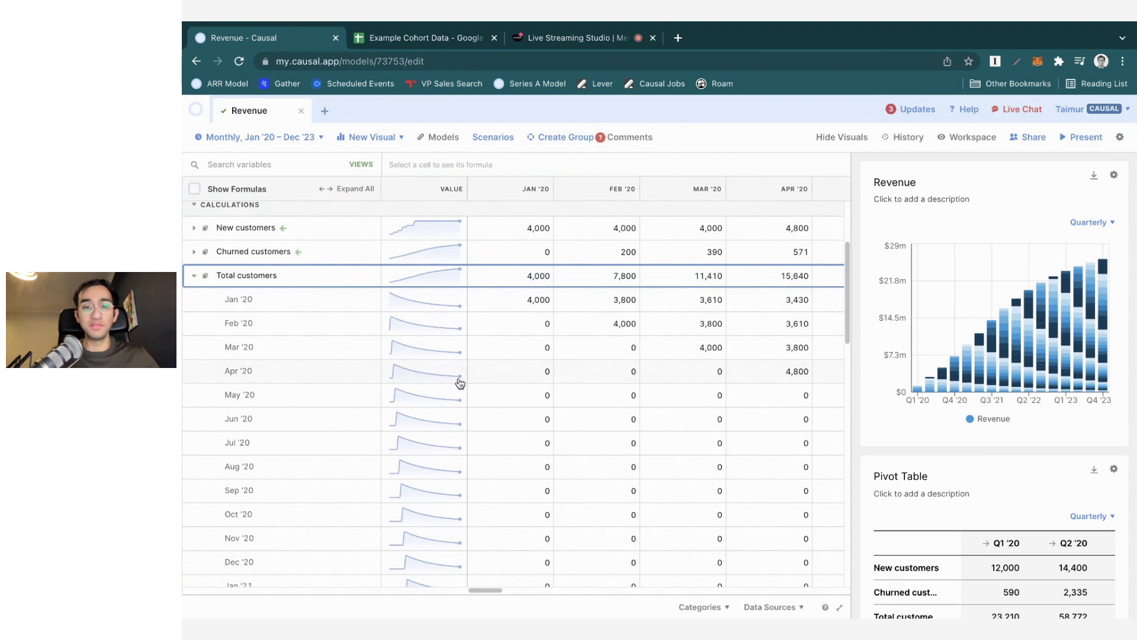
scroll(460, 383, up, 4)
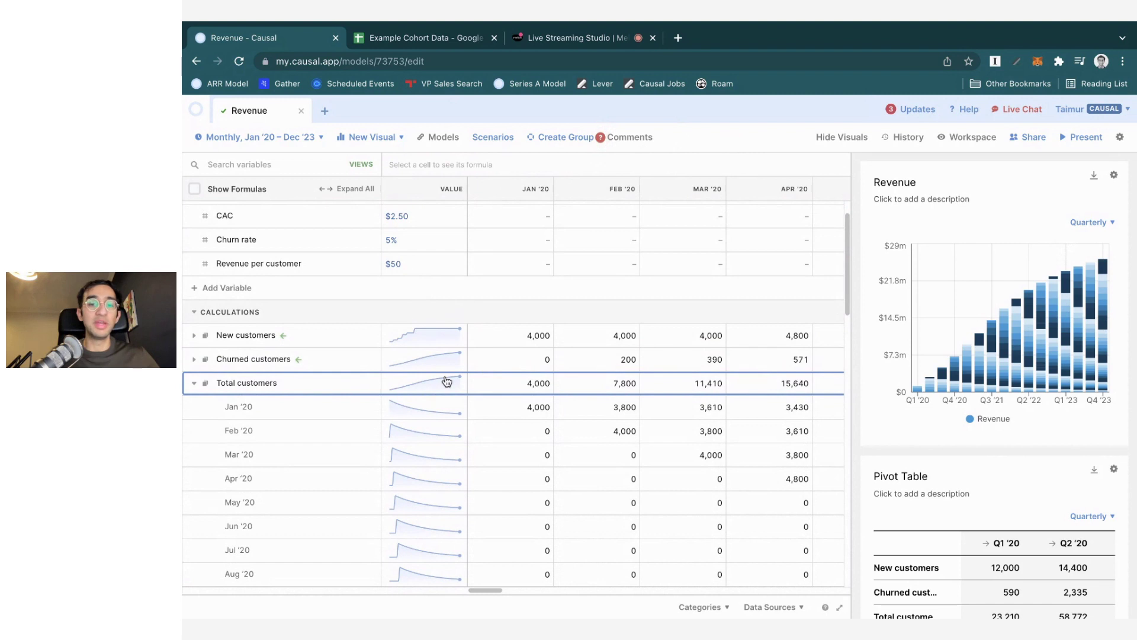
click(714, 146)
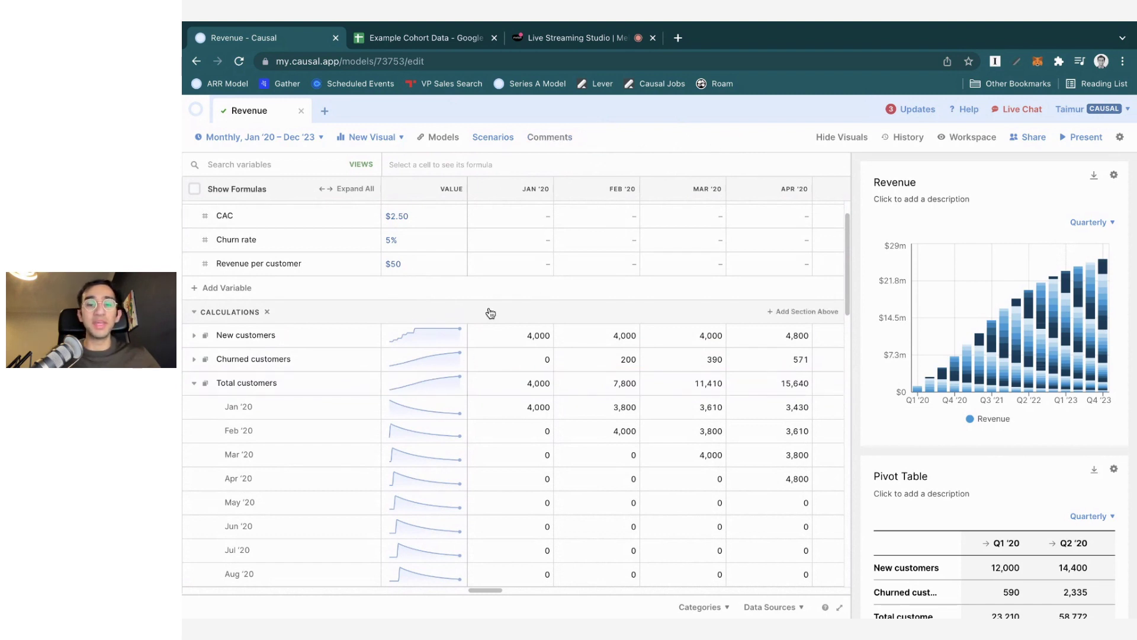
Review the formulas of New, Total and Churned customers, and expand the Churned customers cohorts again
click(446, 345)
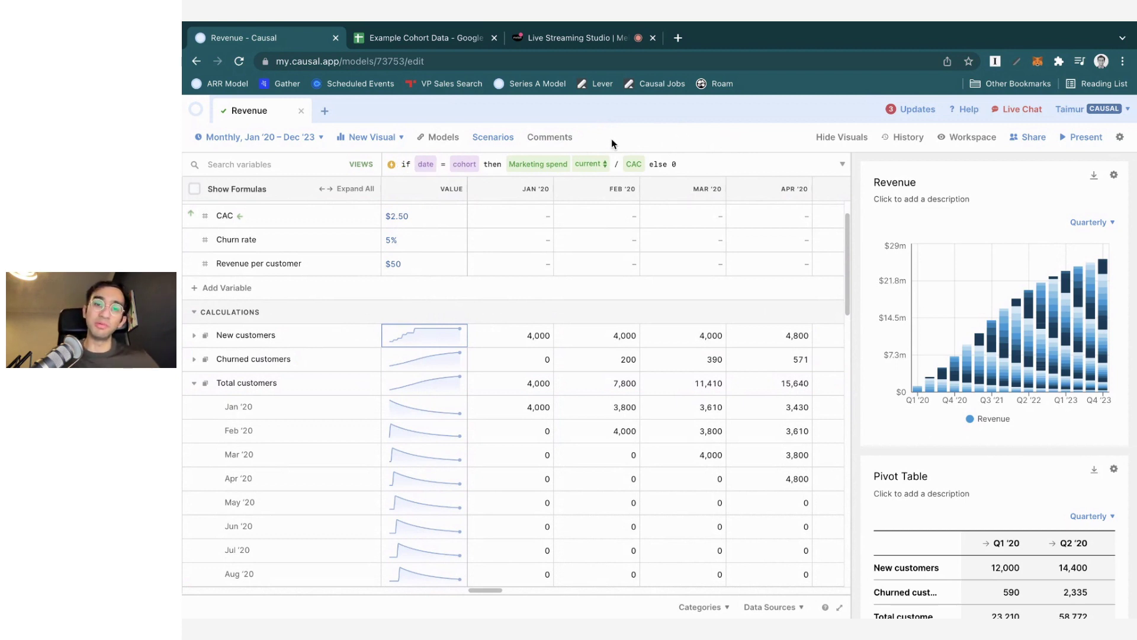
click(194, 343)
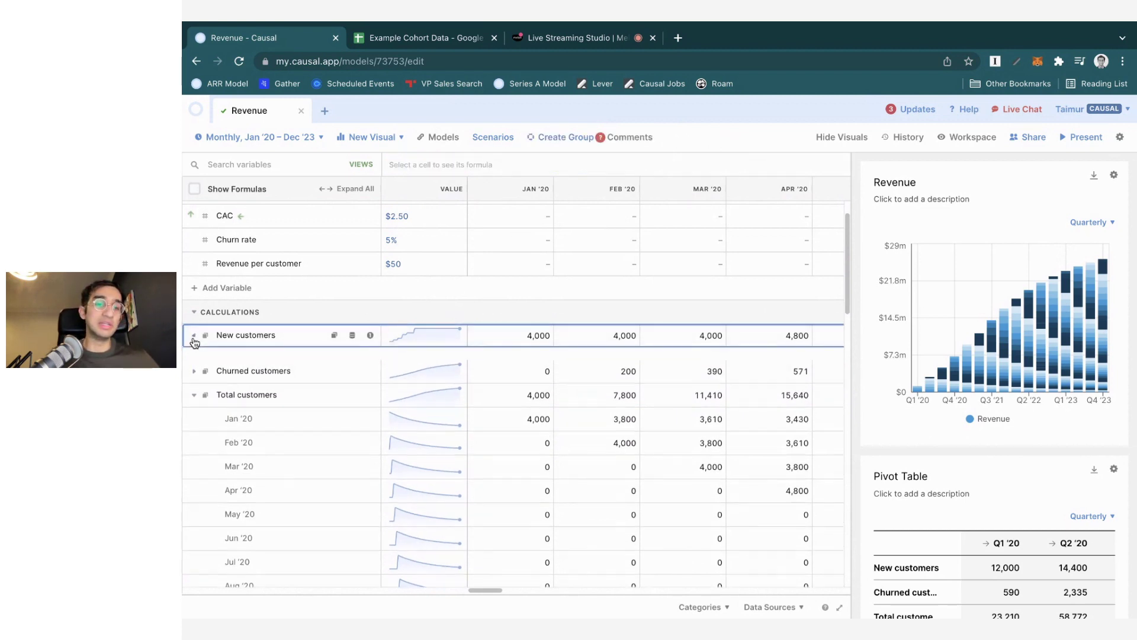
click(443, 384)
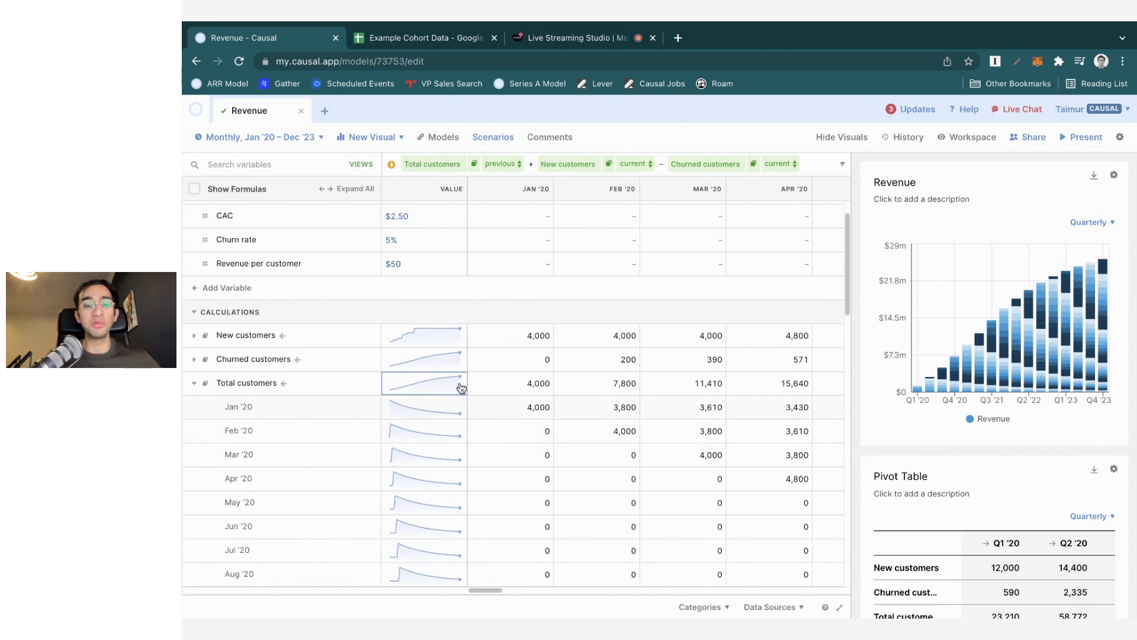
click(431, 361)
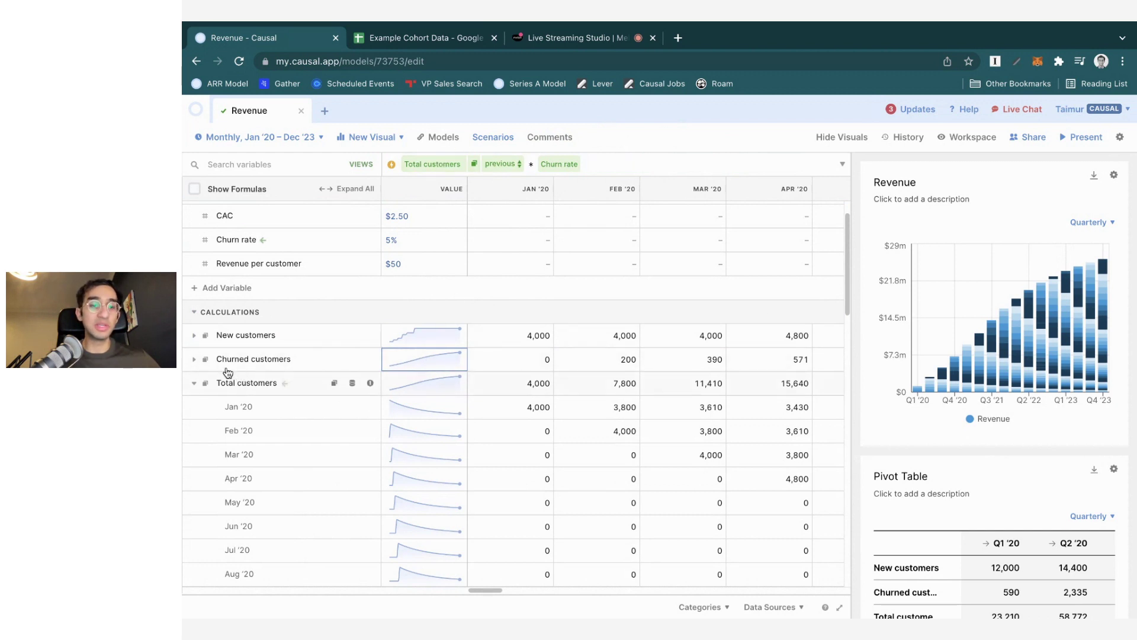
click(194, 359)
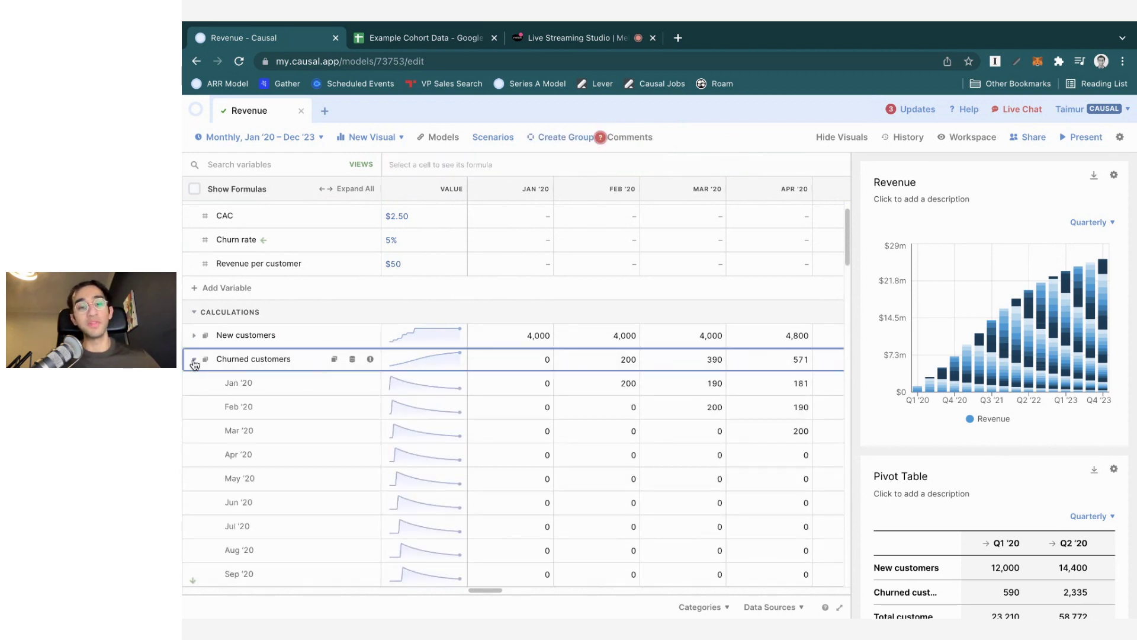
Collapse the Churned customers cohorts and check the New customers formula
click(195, 359)
click(193, 392)
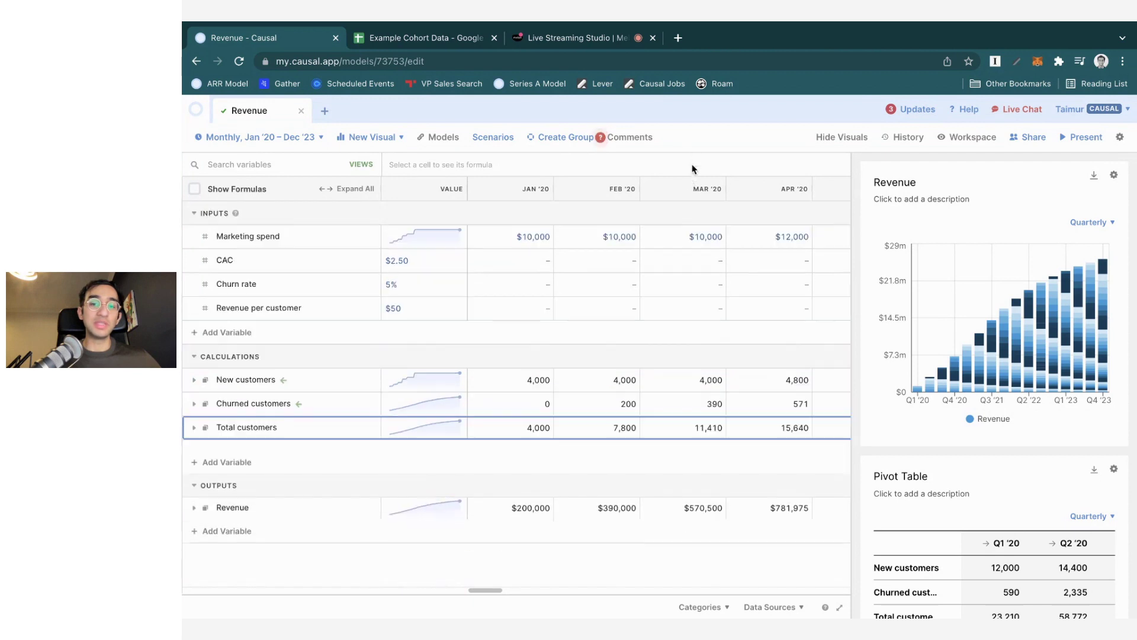
click(500, 381)
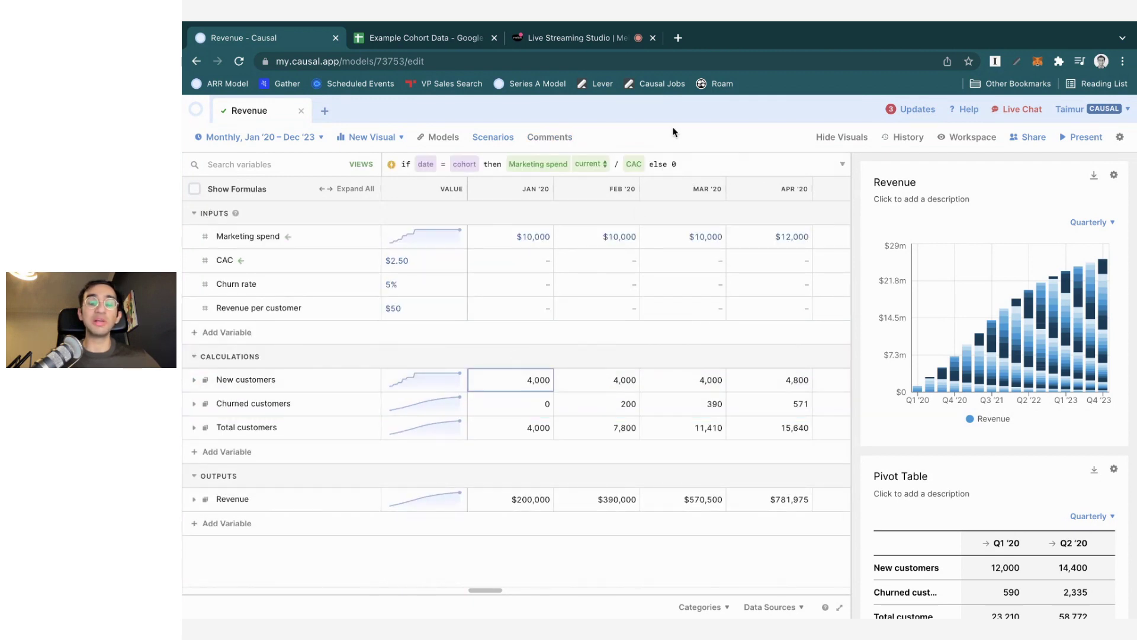
Expand Total customers by cohort and look through the full list of monthly cohorts
click(193, 428)
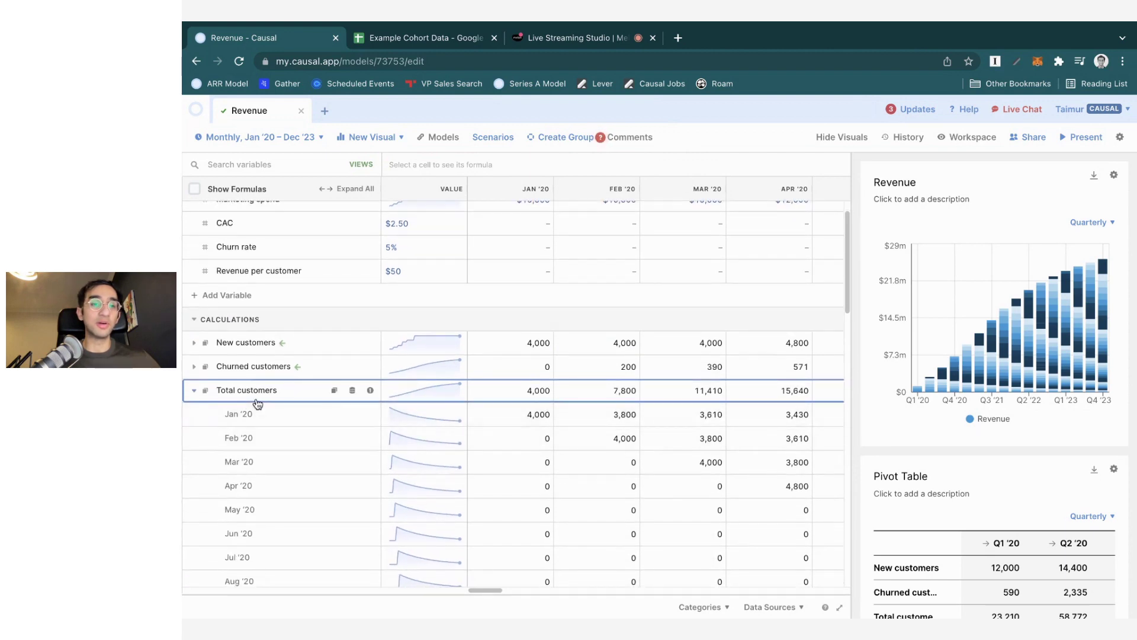
scroll(254, 401, down, 10)
scroll(257, 404, down, 5)
scroll(257, 404, up, 10)
scroll(257, 404, up, 5)
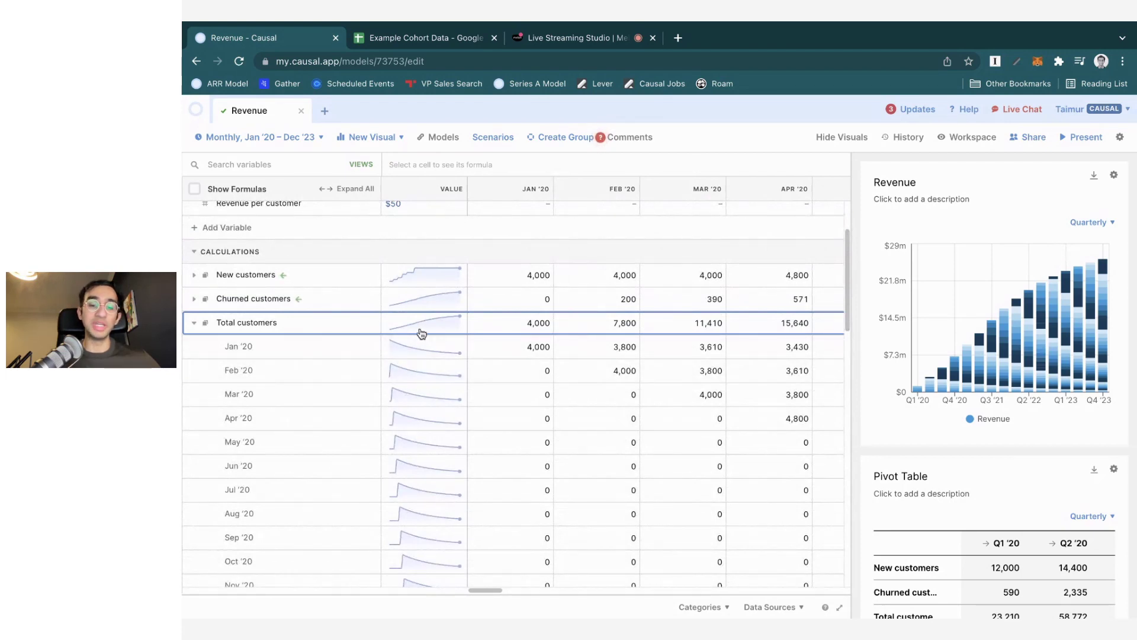
Calculate 48^2 in the Alfred launcher, dismiss it, and collapse the Total customers breakdown
key(alt+space)
text(48^2)
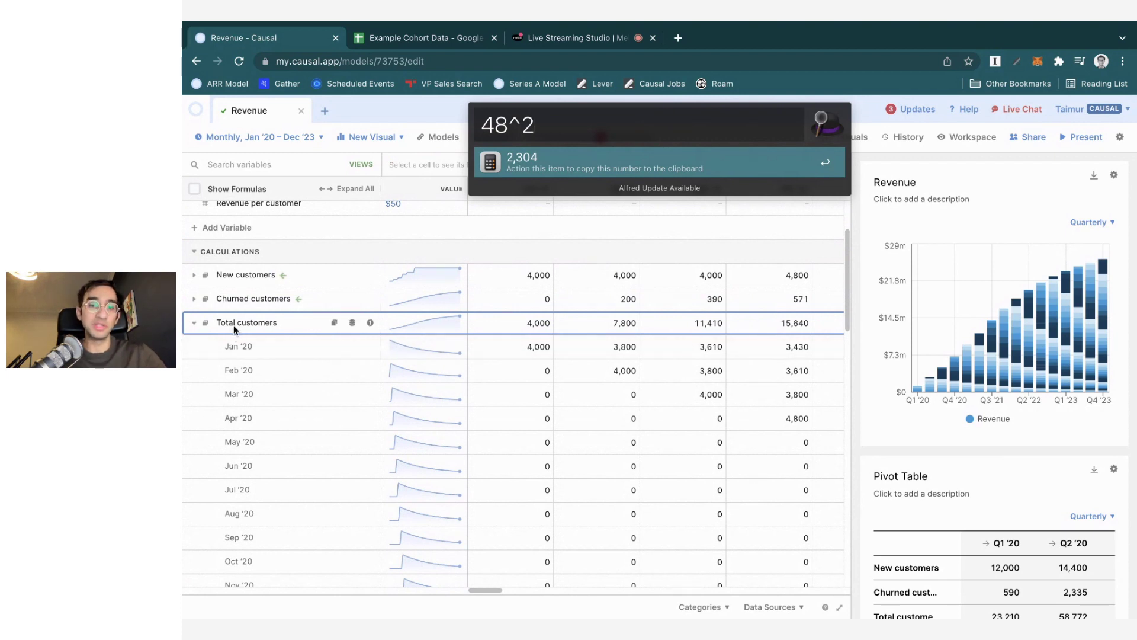
key(Escape)
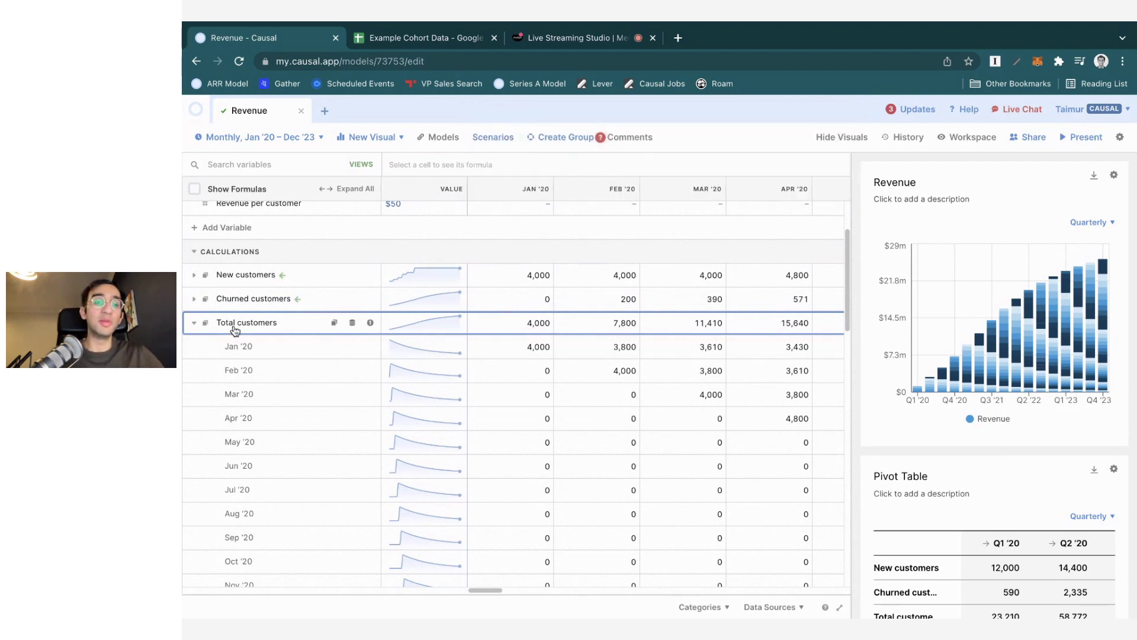
click(194, 325)
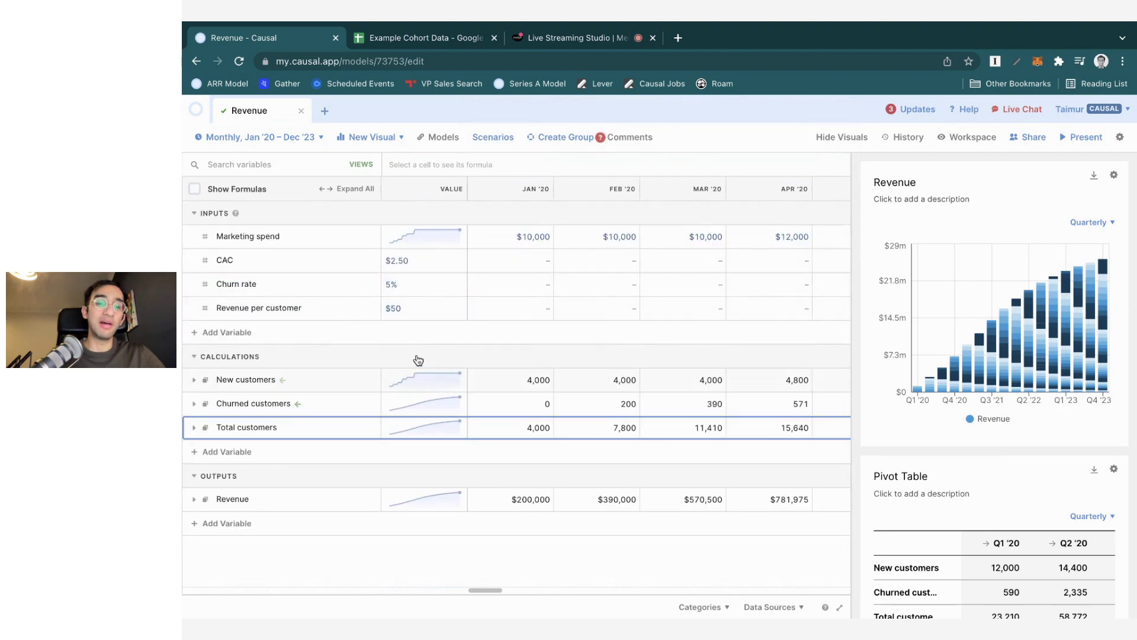
Review the formulas of New customers, Churned customers, Total customers and Revenue in turn
click(429, 379)
click(435, 407)
click(437, 430)
click(437, 501)
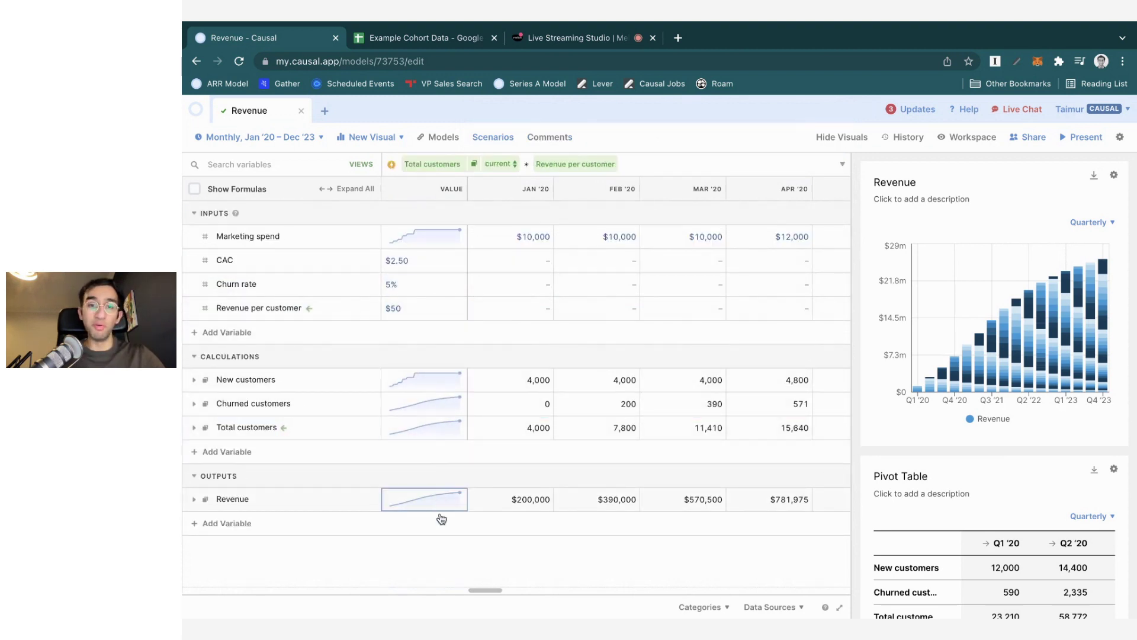
Calculate 2304 * 4 in the Alfred launcher and dismiss it
click(455, 574)
key(alt+space)
text(2304 * 4)
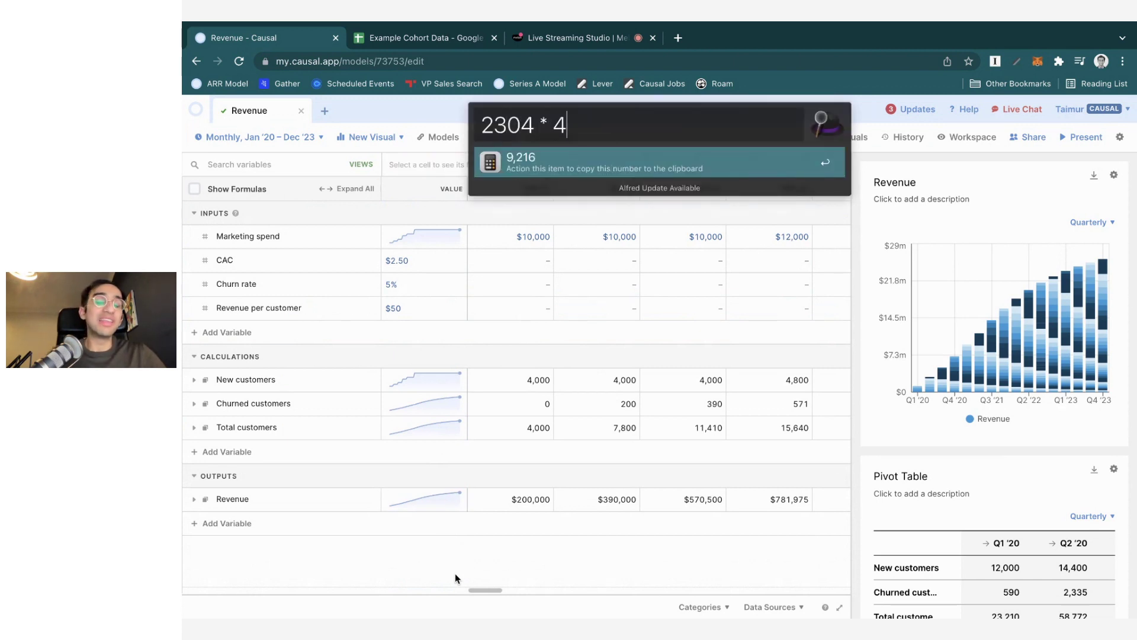
key(Escape)
Expand Revenue by cohort, look through the monthly cohorts, and collapse the breakdown
click(194, 498)
scroll(190, 506, down, 2)
scroll(343, 467, down, 4)
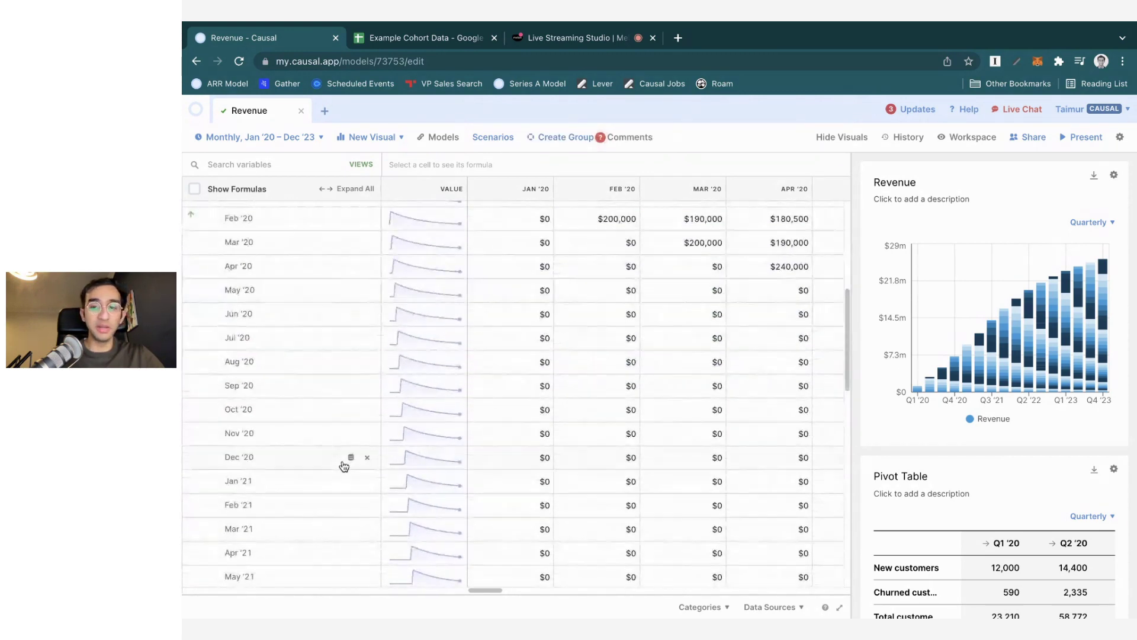
scroll(344, 466, up, 5)
click(195, 418)
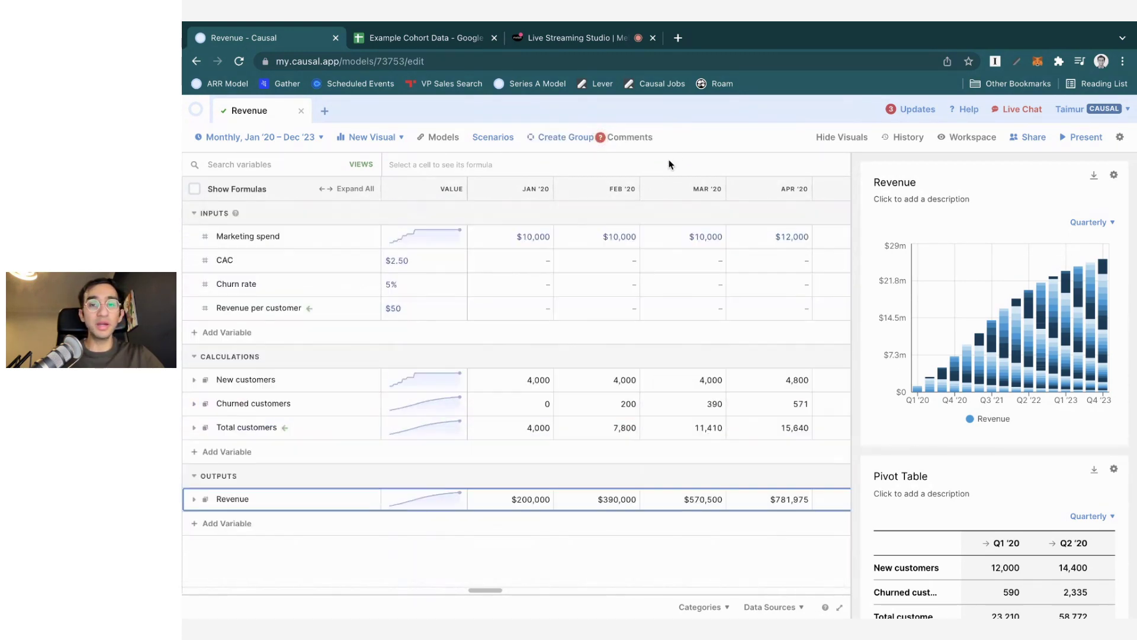
Examine the quarterly Revenue chart's cohort values and the Pivot Table below it
double_click(681, 142)
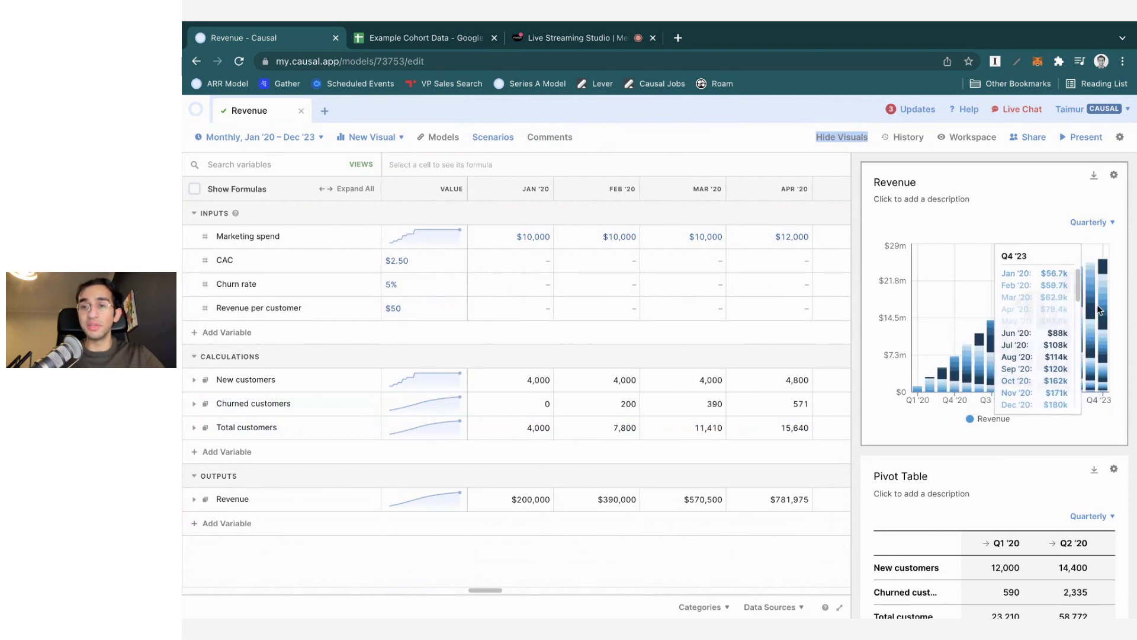
scroll(1042, 332, down, 2)
scroll(1043, 325, down, 2)
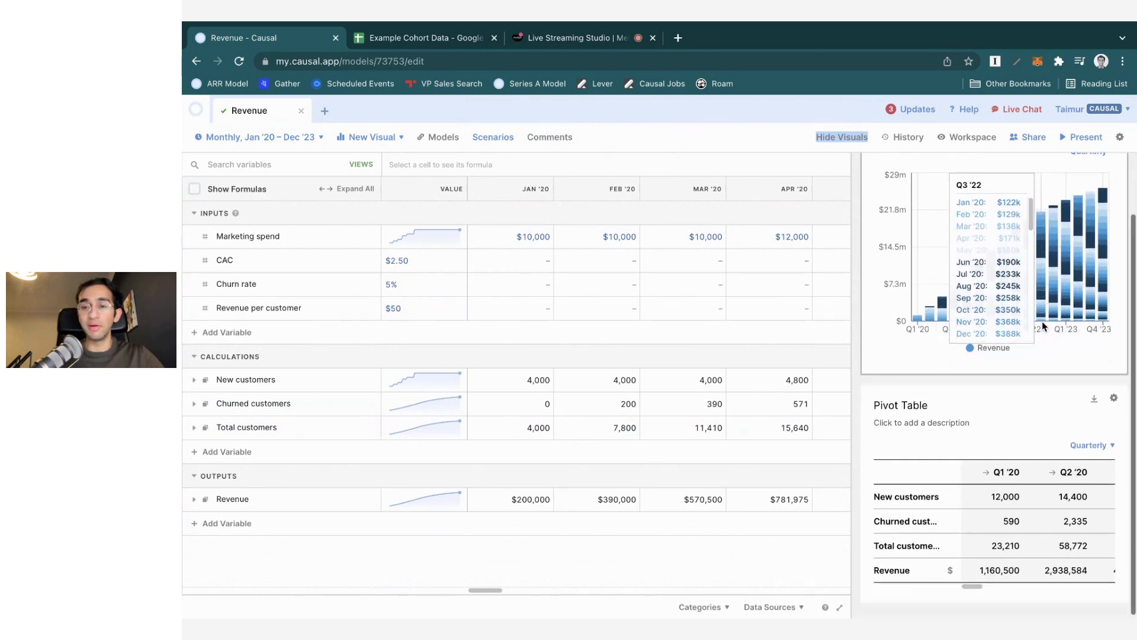
click(895, 442)
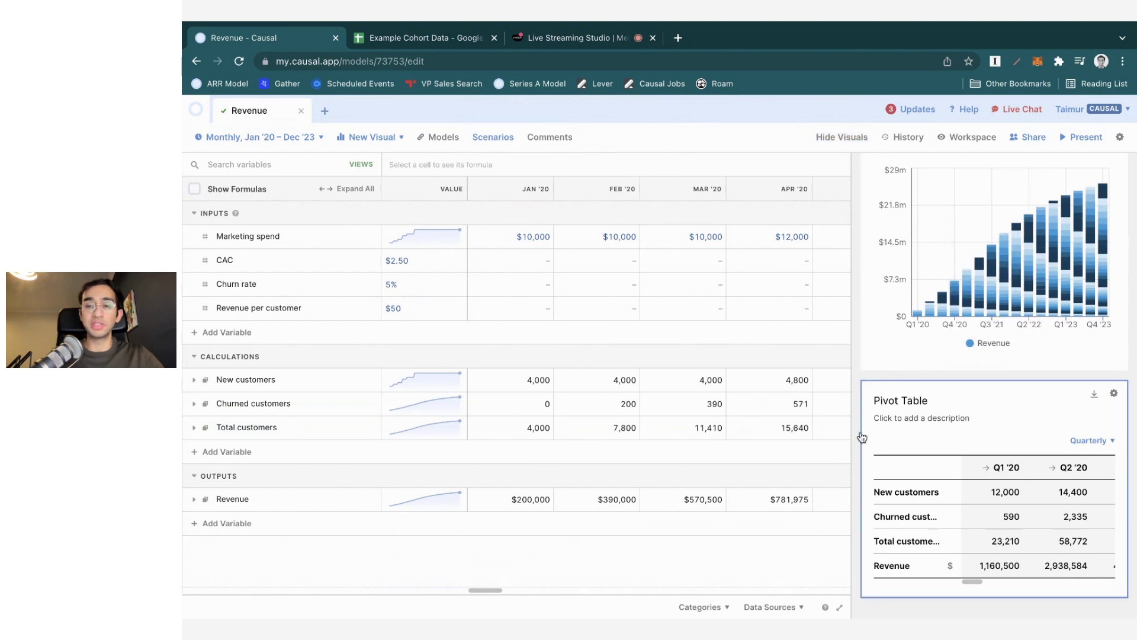
Hide the visuals, then view New customers by cohort across the wider table and collapse the breakdown
click(837, 139)
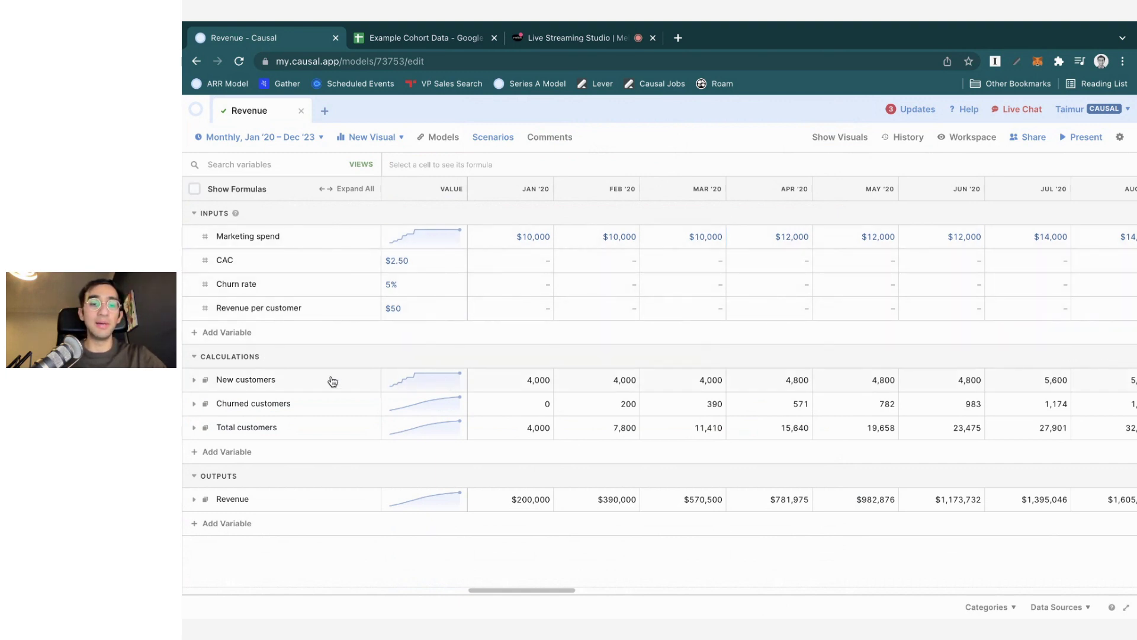
click(194, 380)
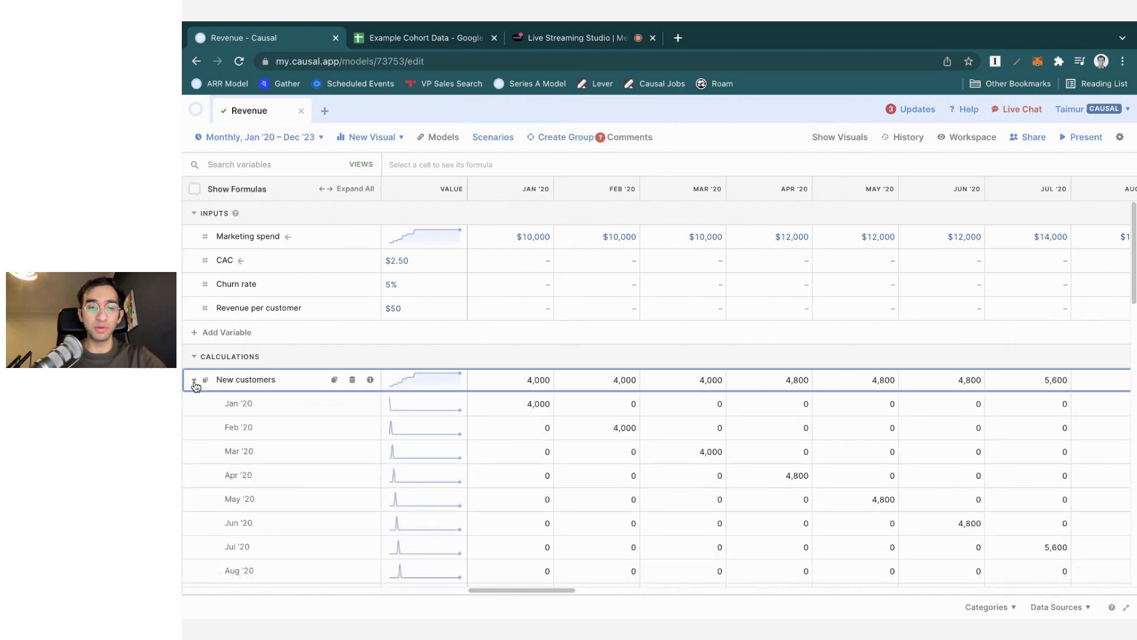
click(194, 382)
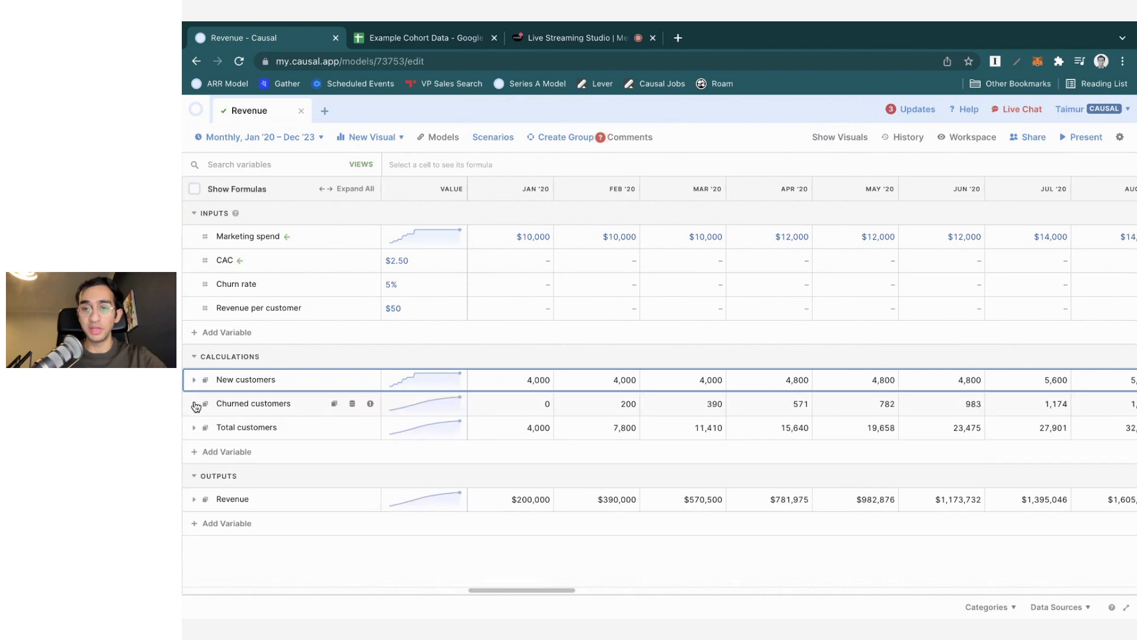
Expand Churned customers by cohort, examine the monthly values across the timeline, and collapse the breakdown
click(194, 405)
scroll(665, 489, right, 10)
scroll(664, 489, down, 3)
scroll(665, 489, left, 10)
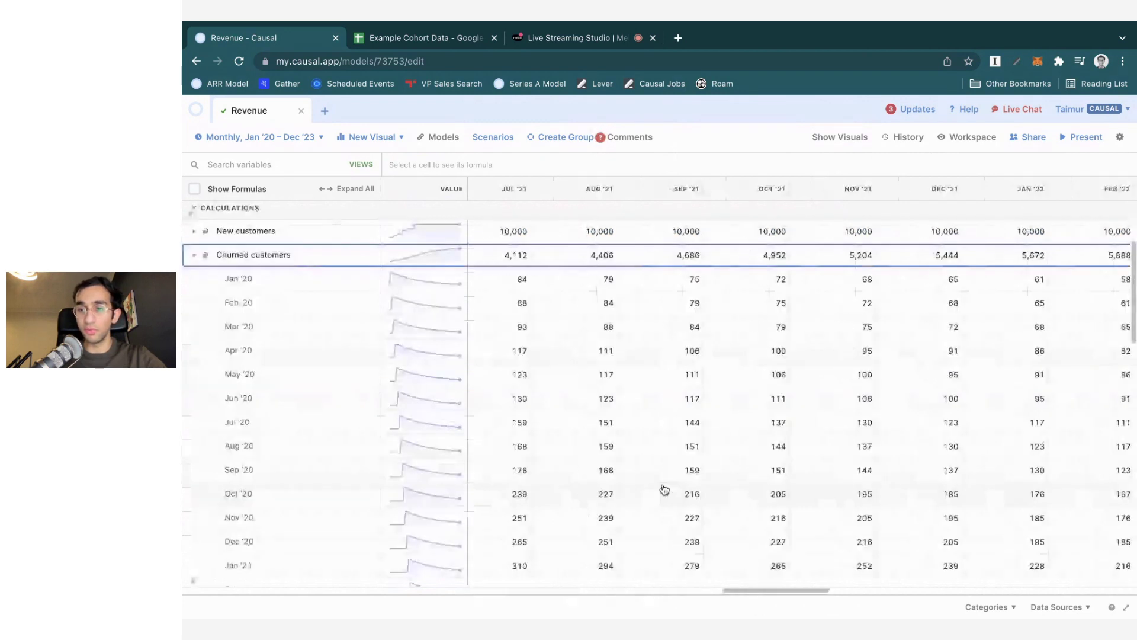
click(194, 255)
scroll(748, 157, up, 3)
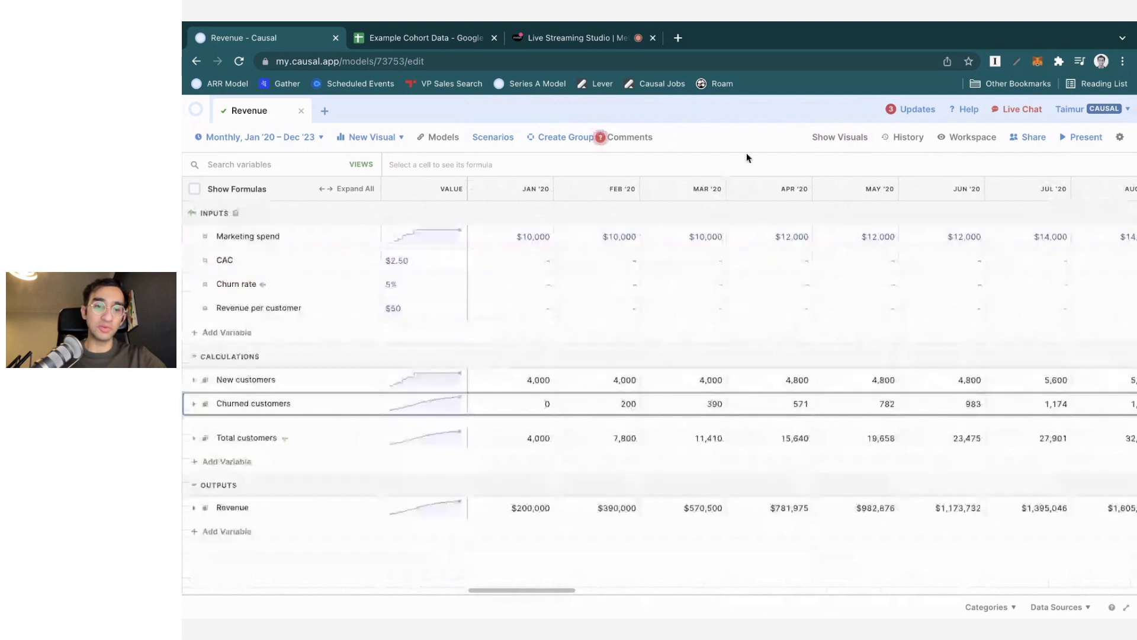
Show the formulas of all variables for review, return to the values, and display the visuals again
click(247, 189)
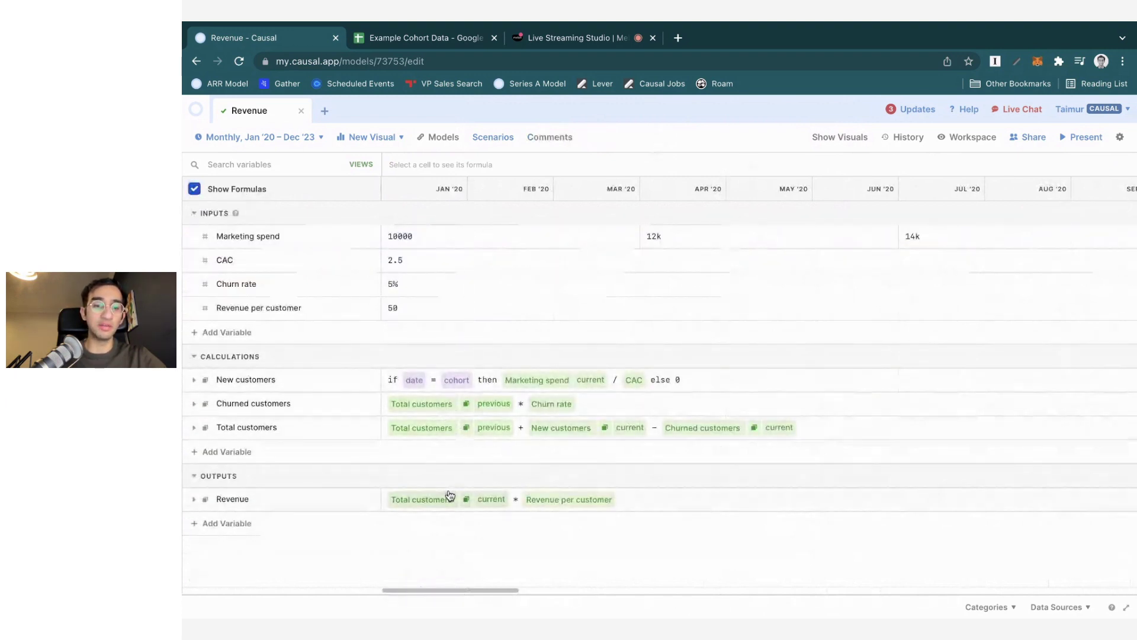
click(239, 188)
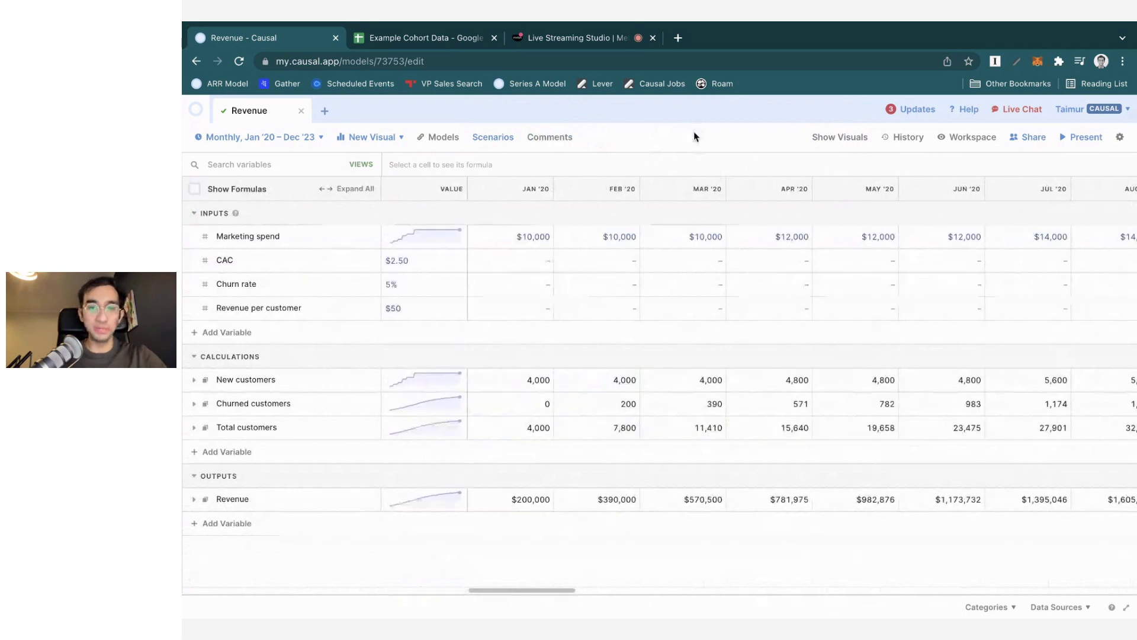
click(841, 137)
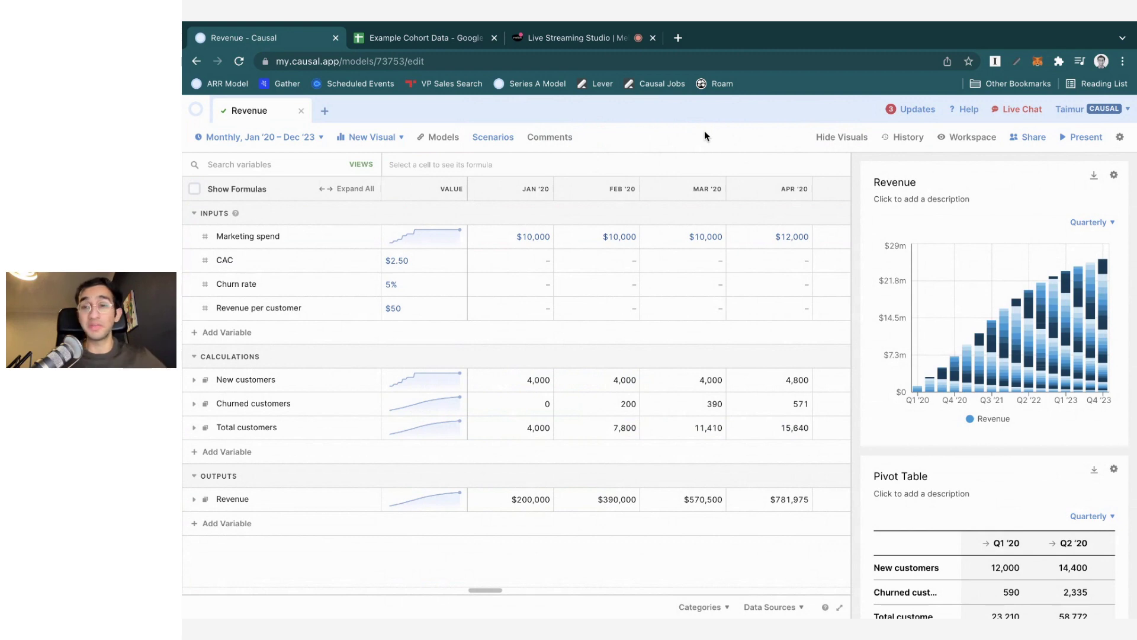
Switch to the Example Cohort Data spreadsheet in Google Sheets and inspect the New users formula for January 2020
click(461, 39)
click(521, 260)
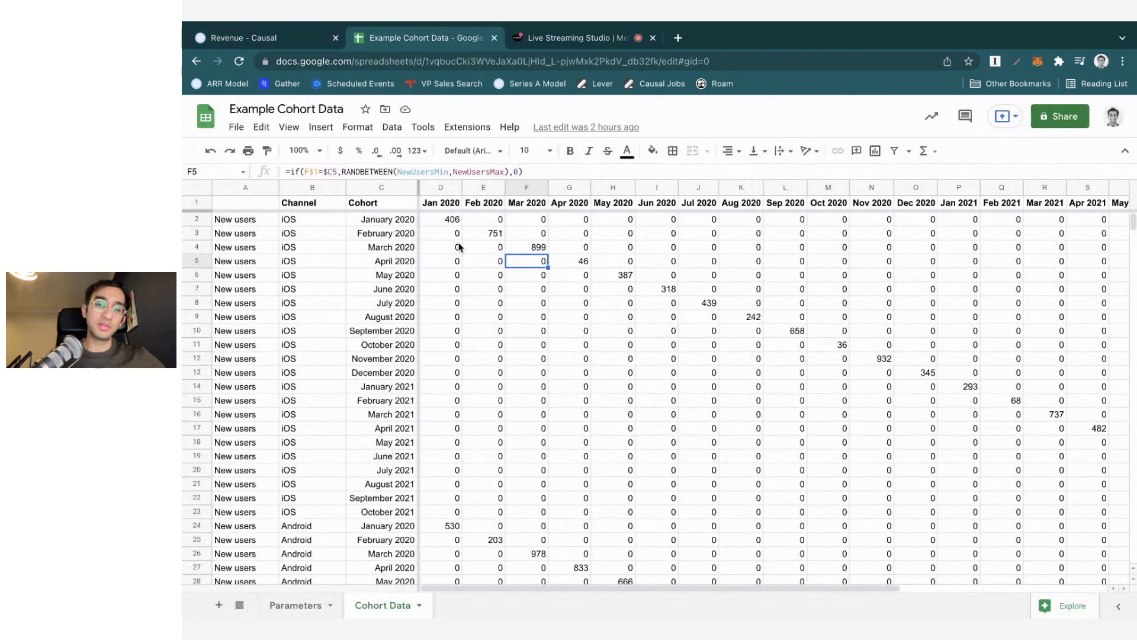
click(445, 220)
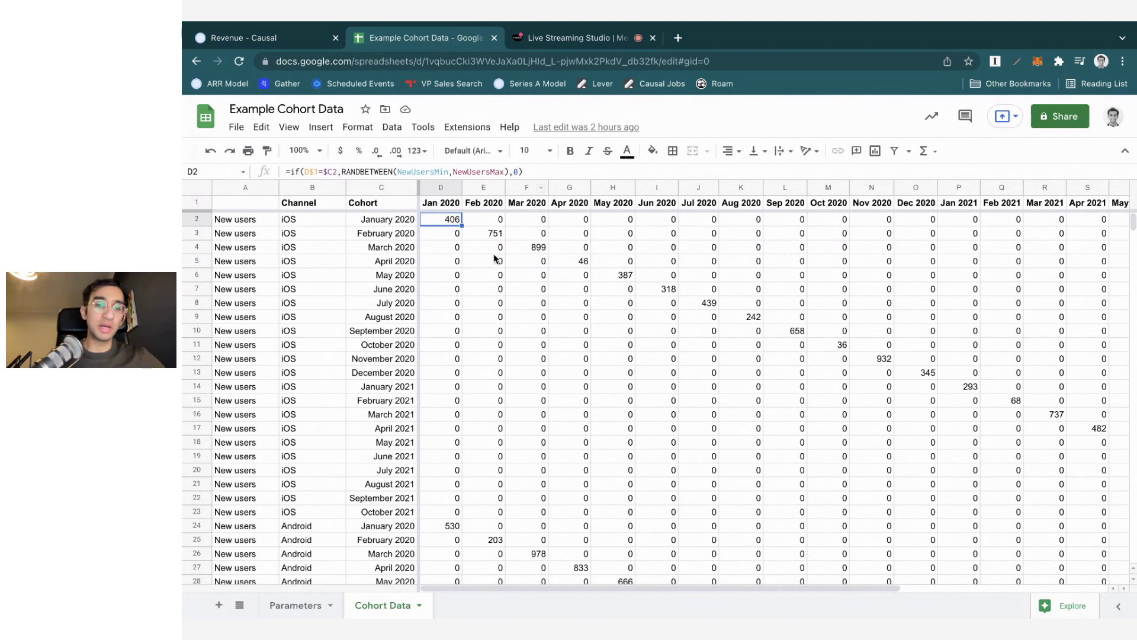
scroll(437, 318, down, 1)
scroll(437, 319, down, 2)
scroll(437, 319, up, 2)
Examine the iOS New users rows, their cohort months and the month column headers
drag(245, 219, 246, 512)
drag(407, 224, 408, 512)
drag(440, 203, 1045, 205)
click(1045, 202)
Examine the iOS Churned users rows, their cohorts and month columns, and check the May 2020 cohort's formula for Jul 2020
scroll(631, 415, down, 7)
scroll(233, 400, down, 3)
drag(233, 394, 243, 583)
click(385, 290)
drag(388, 397, 388, 577)
drag(441, 203, 715, 204)
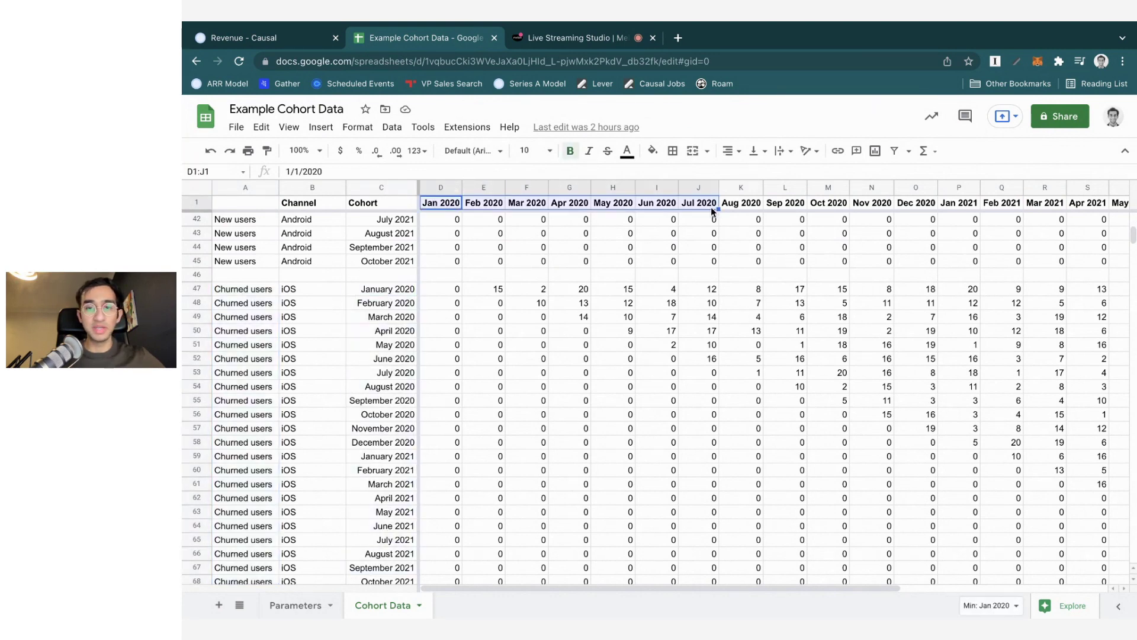
click(690, 344)
scroll(627, 323, right, 4)
scroll(626, 323, left, 4)
scroll(626, 322, up, 14)
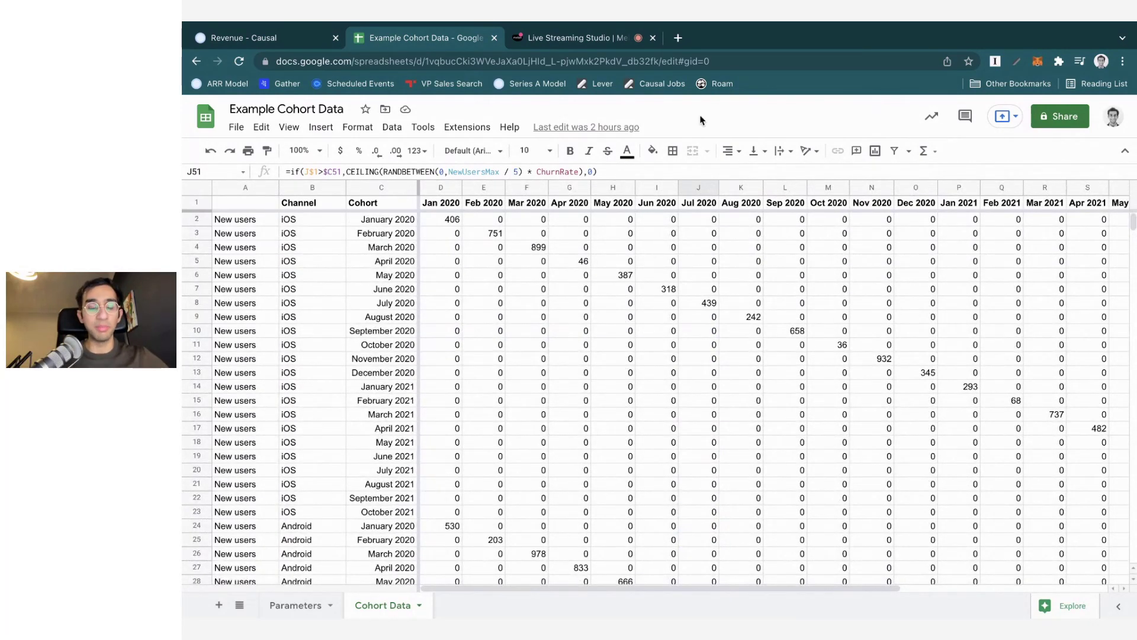
Switch back to Causal and create a Google Sheets data source from the Cohort Data sheet of Example Cohort Data
click(227, 39)
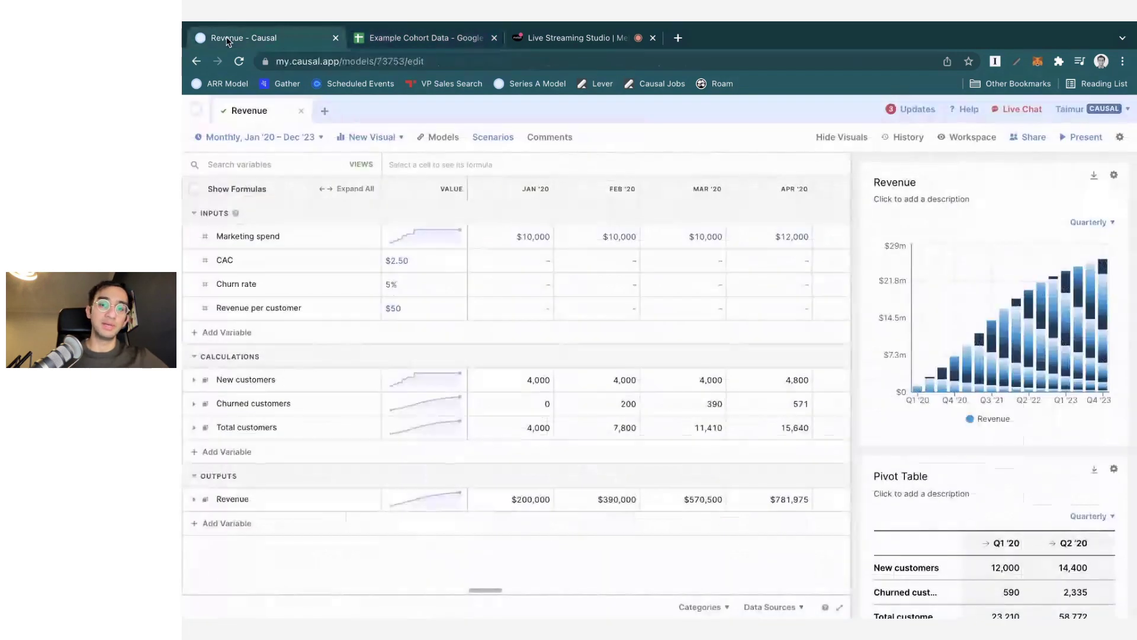
click(787, 607)
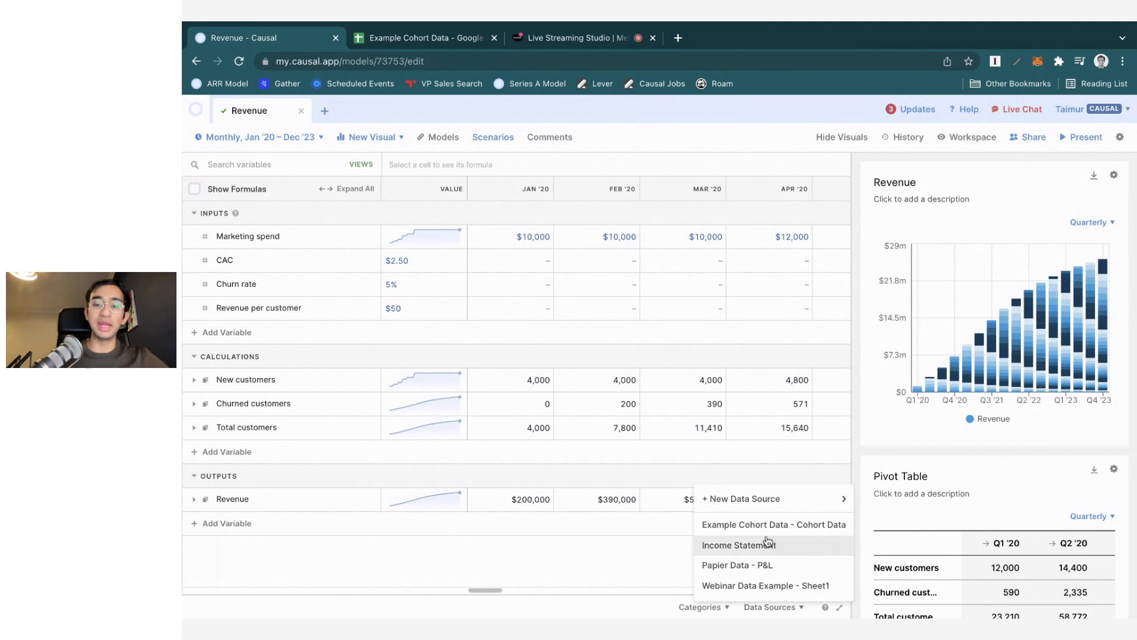
mouse_move(742, 502)
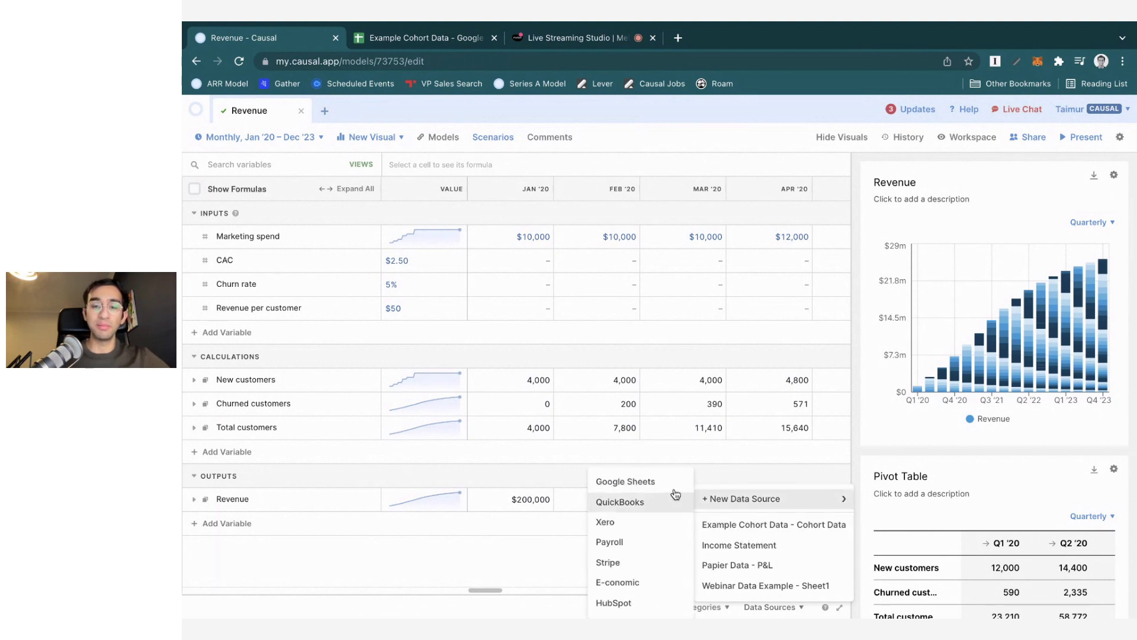
click(670, 483)
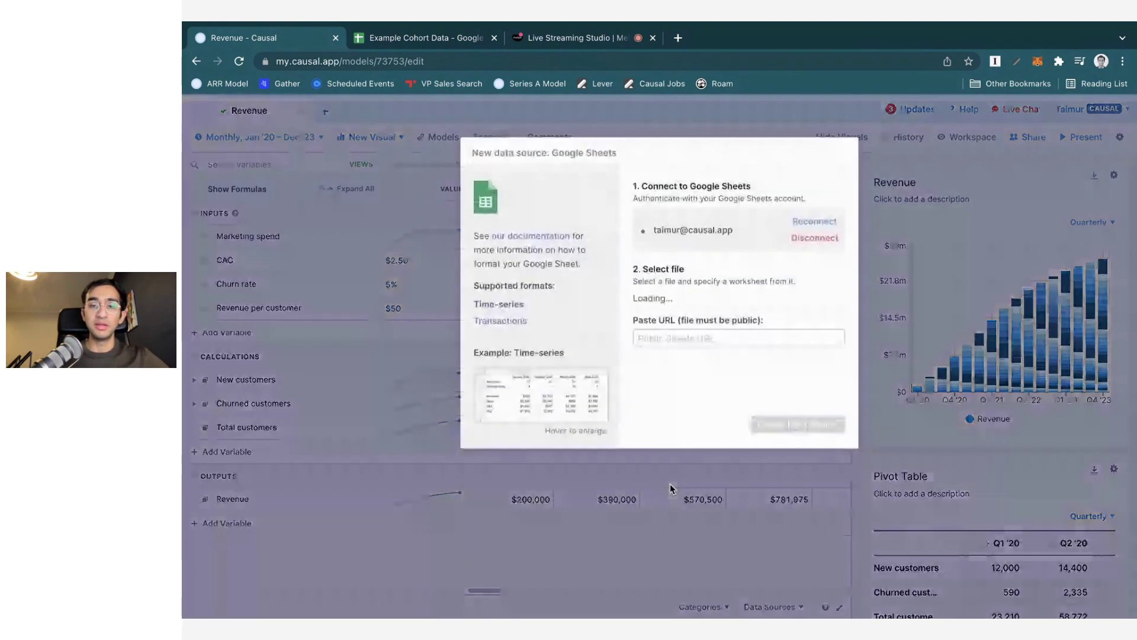
click(685, 300)
click(671, 332)
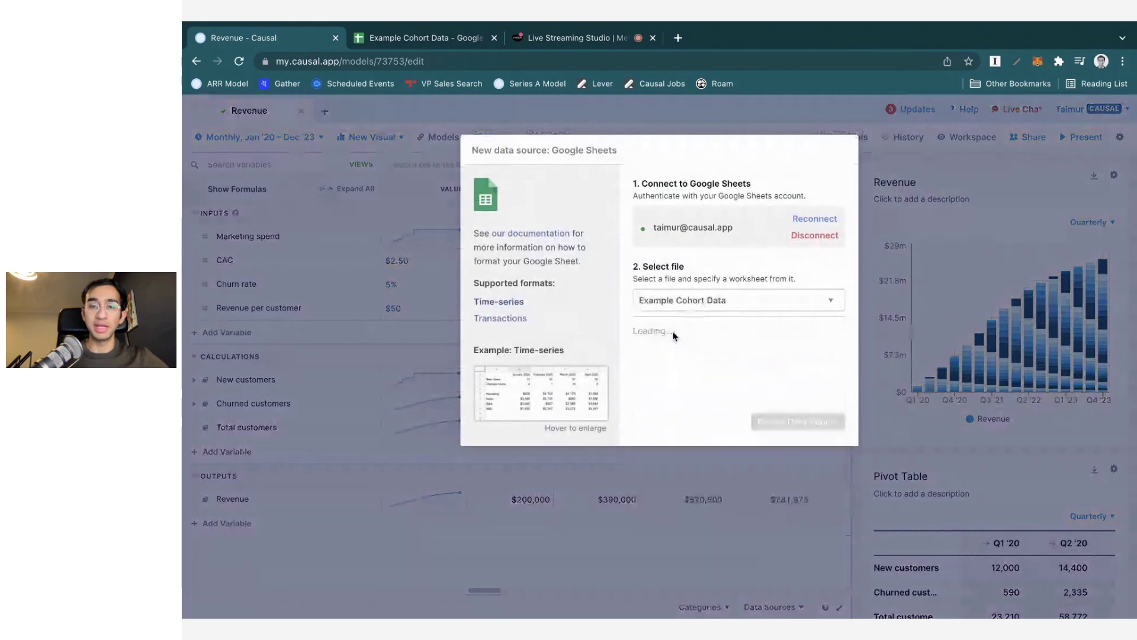
click(689, 330)
click(687, 360)
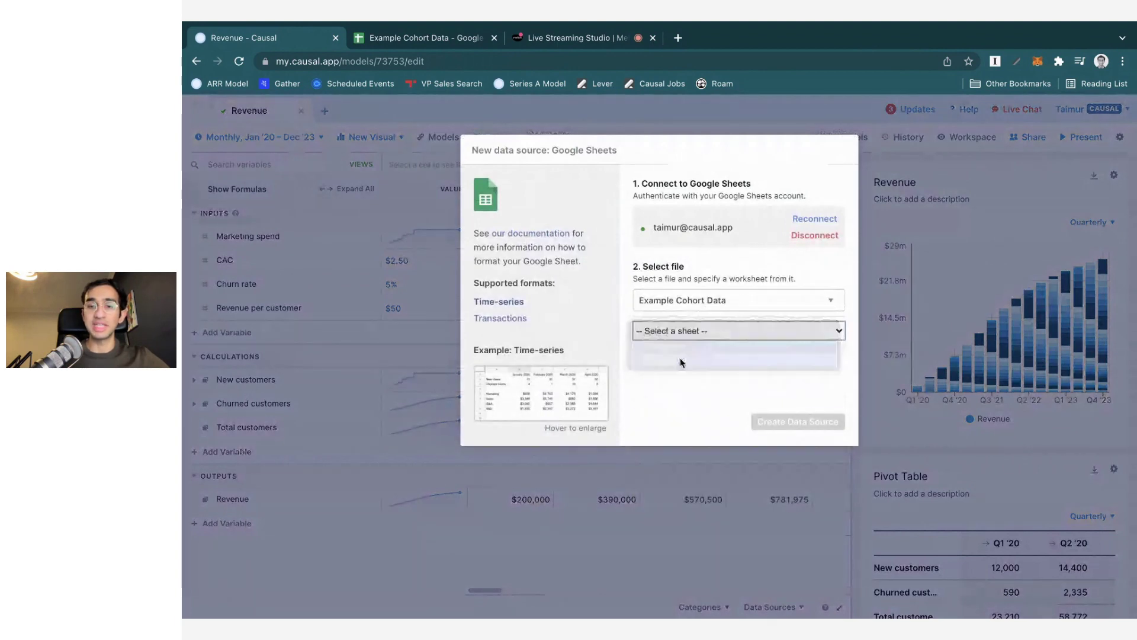
click(762, 423)
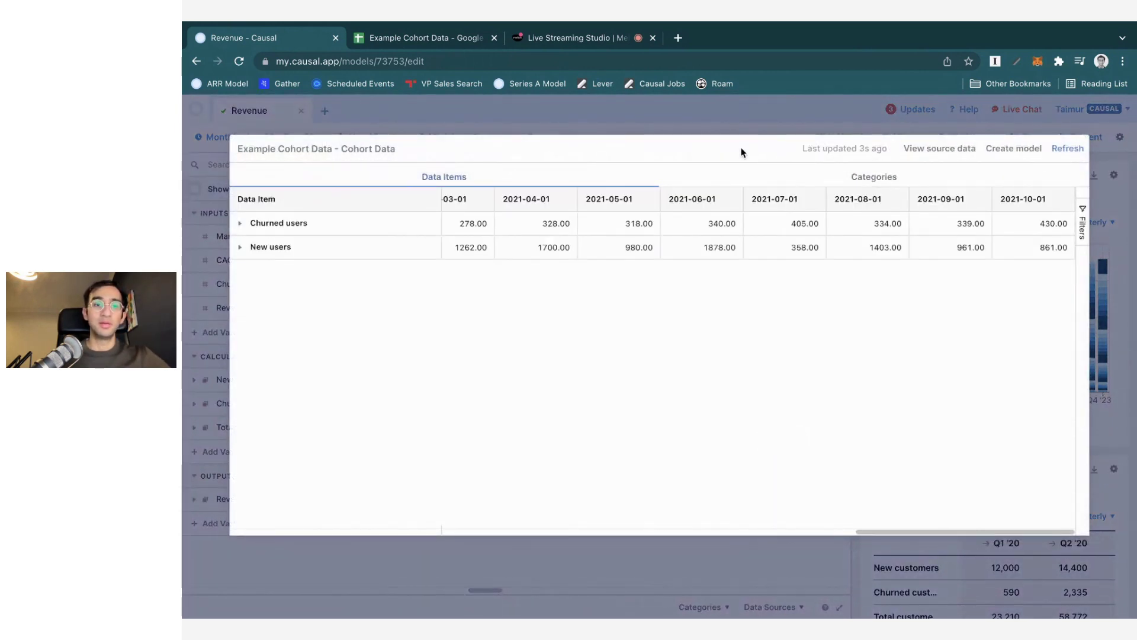
Look through the imported data items' monthly values and expand New users by channel
scroll(580, 232, right, 10)
scroll(580, 233, left, 10)
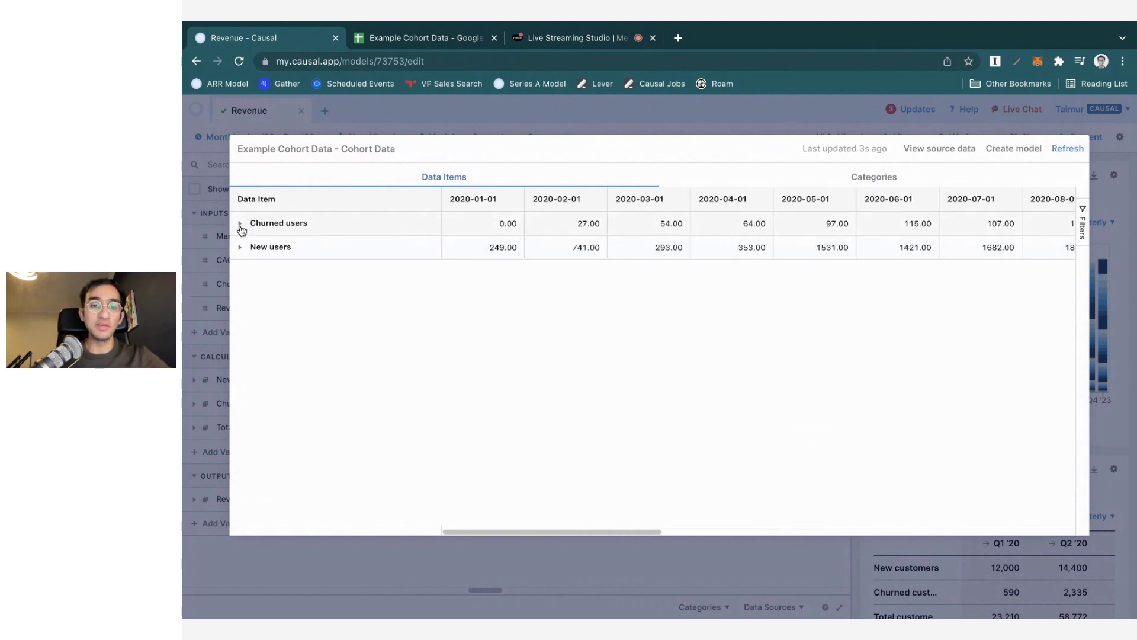
click(240, 248)
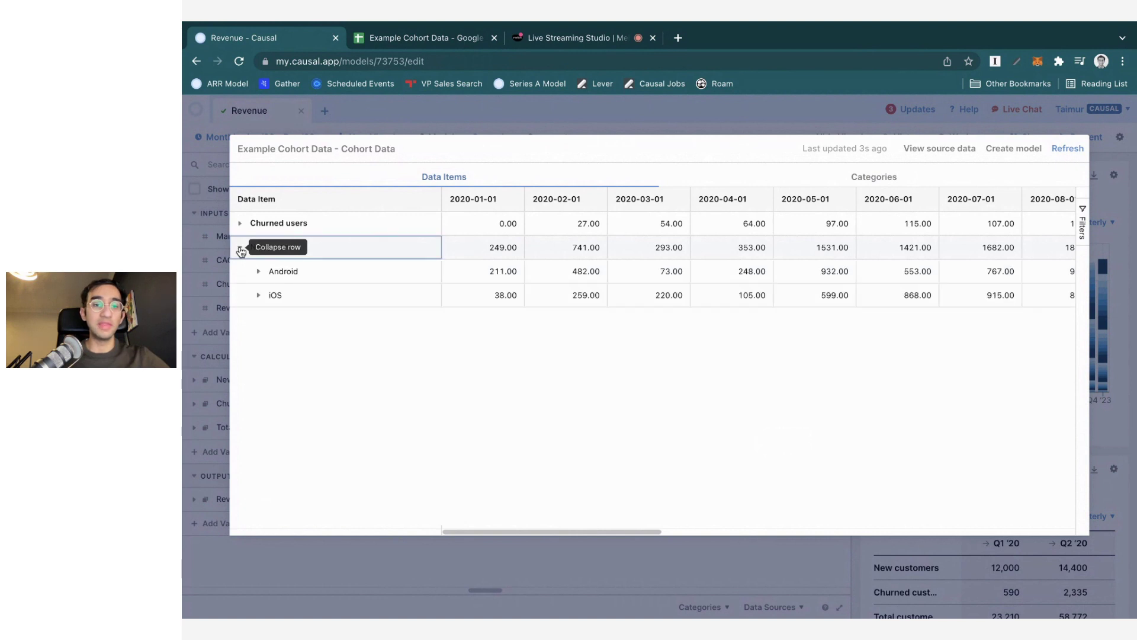
Check the Android cohort breakdown of New users in the imported data, then collapse it and close the data preview
click(259, 273)
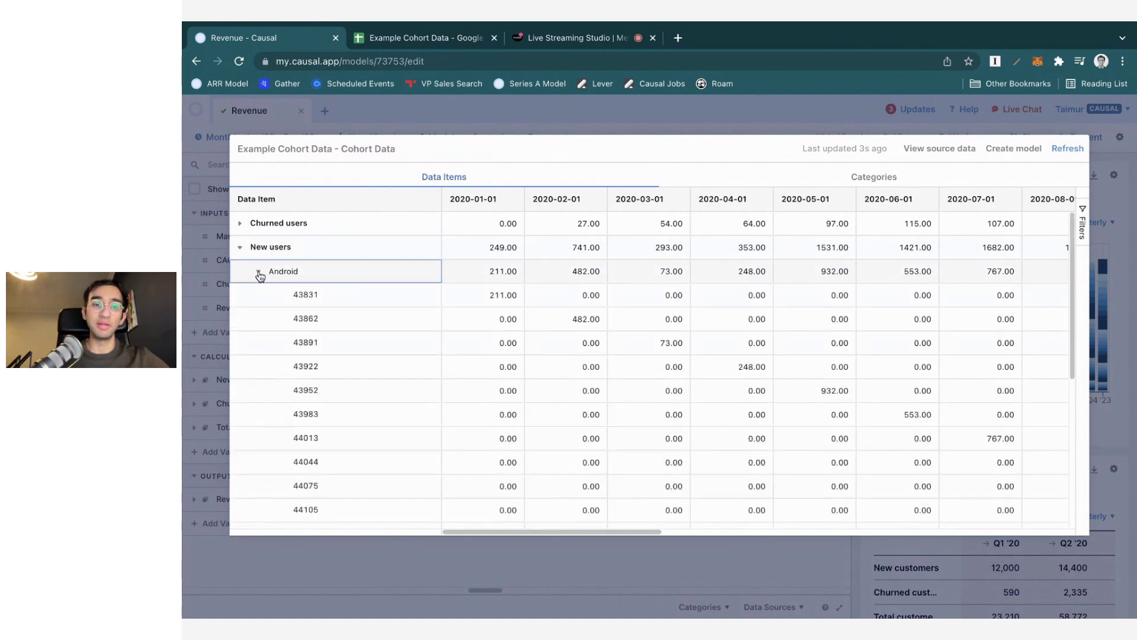
click(259, 272)
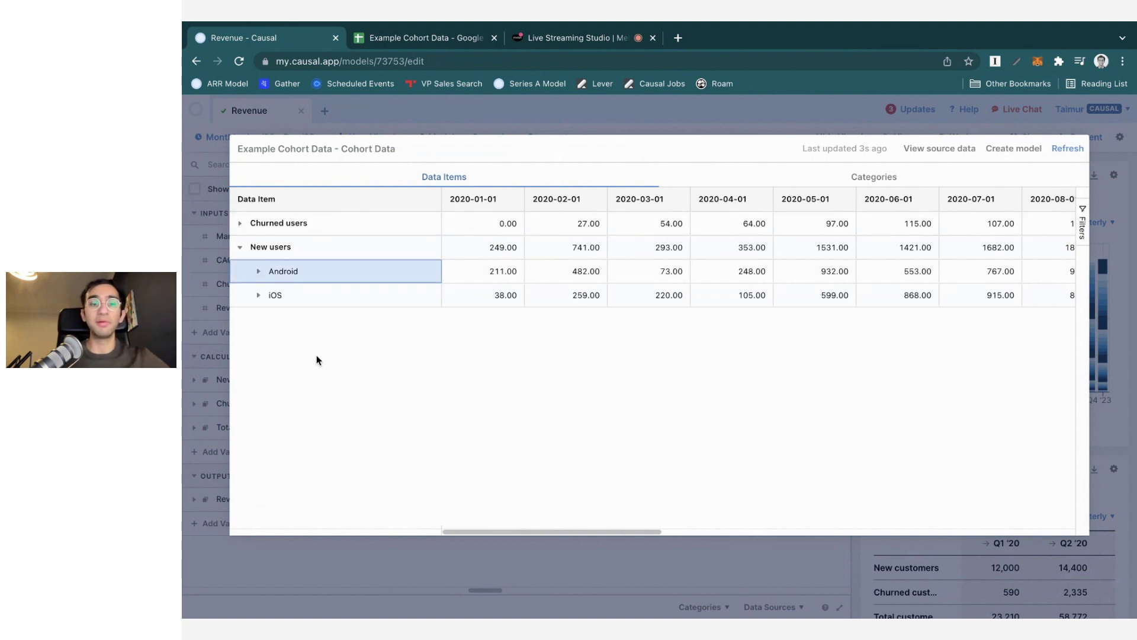
click(239, 247)
click(212, 255)
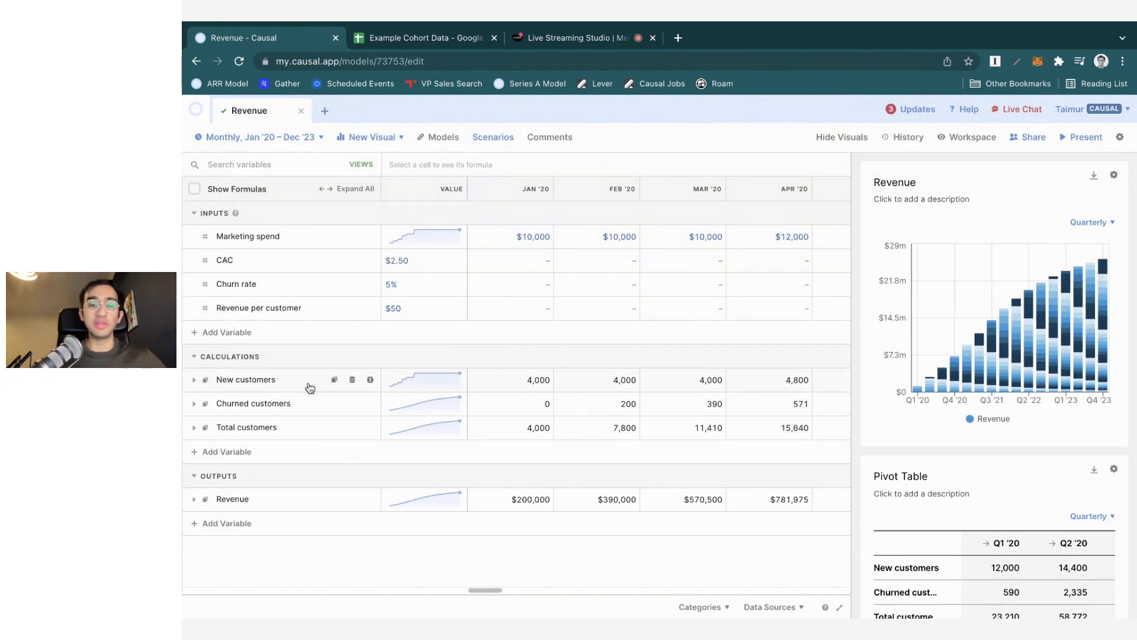
Attach the New users data item from Example Cohort Data to the New customers variable
click(353, 382)
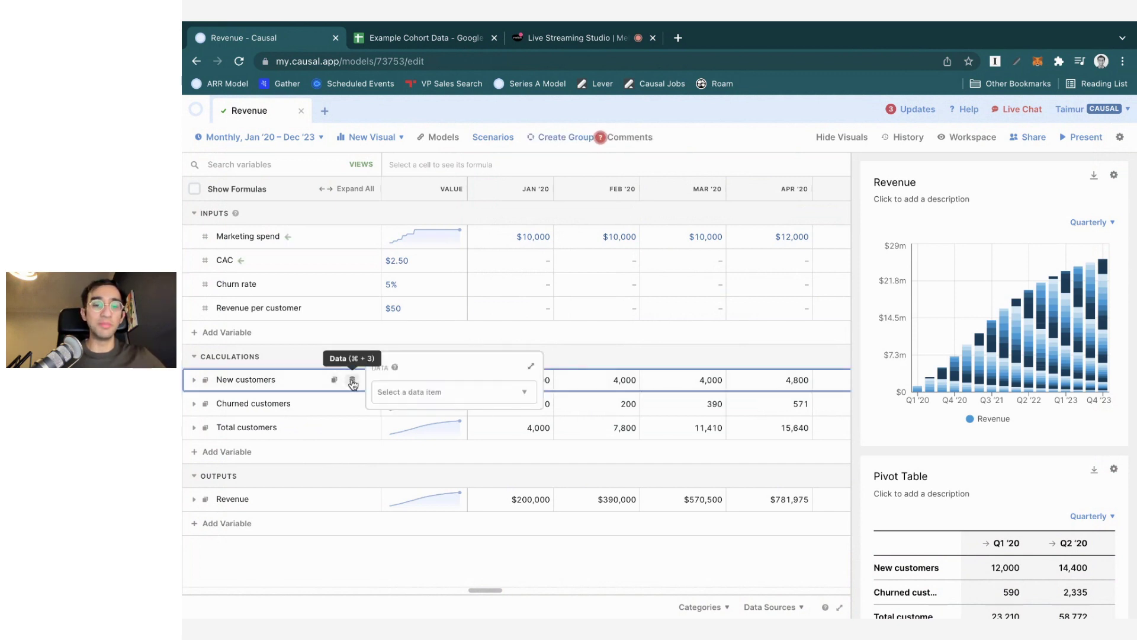
click(459, 393)
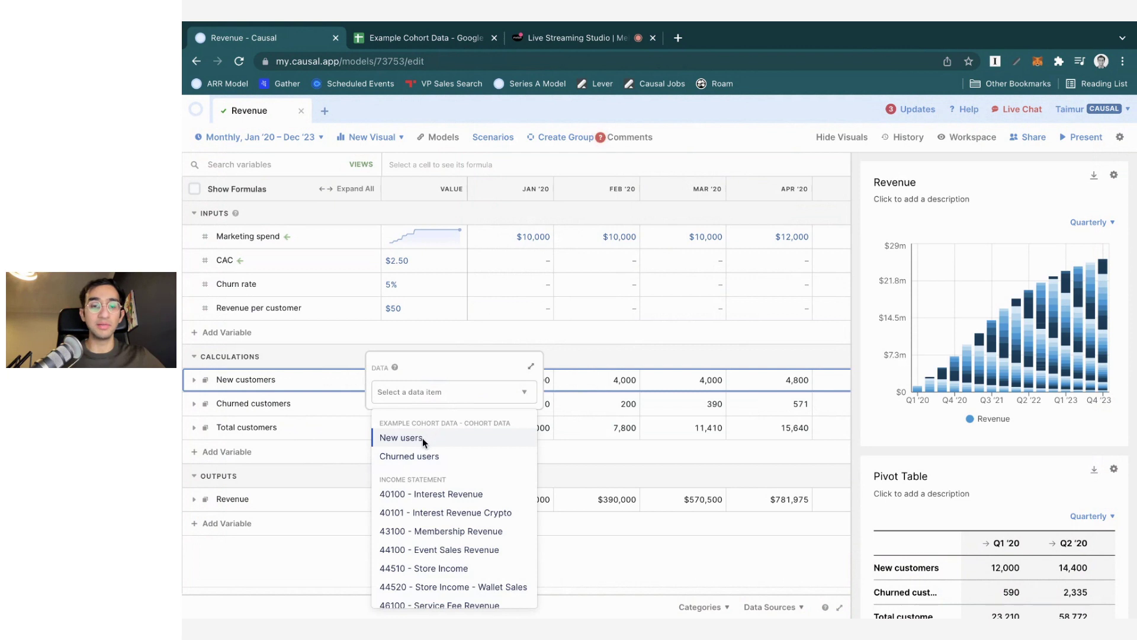
click(422, 438)
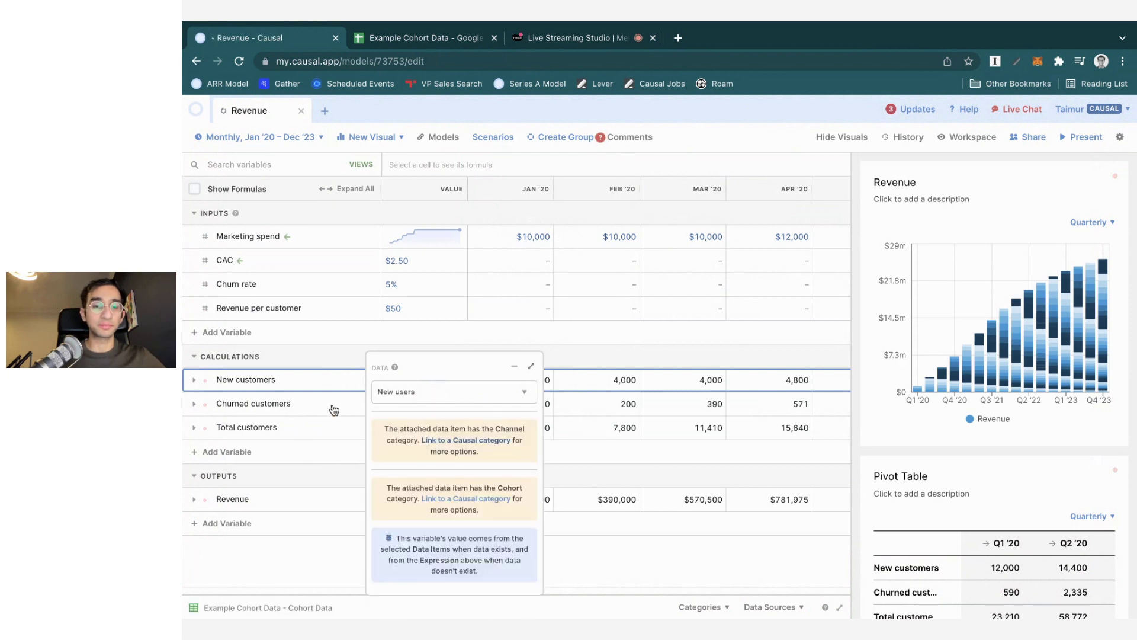
click(285, 388)
click(683, 147)
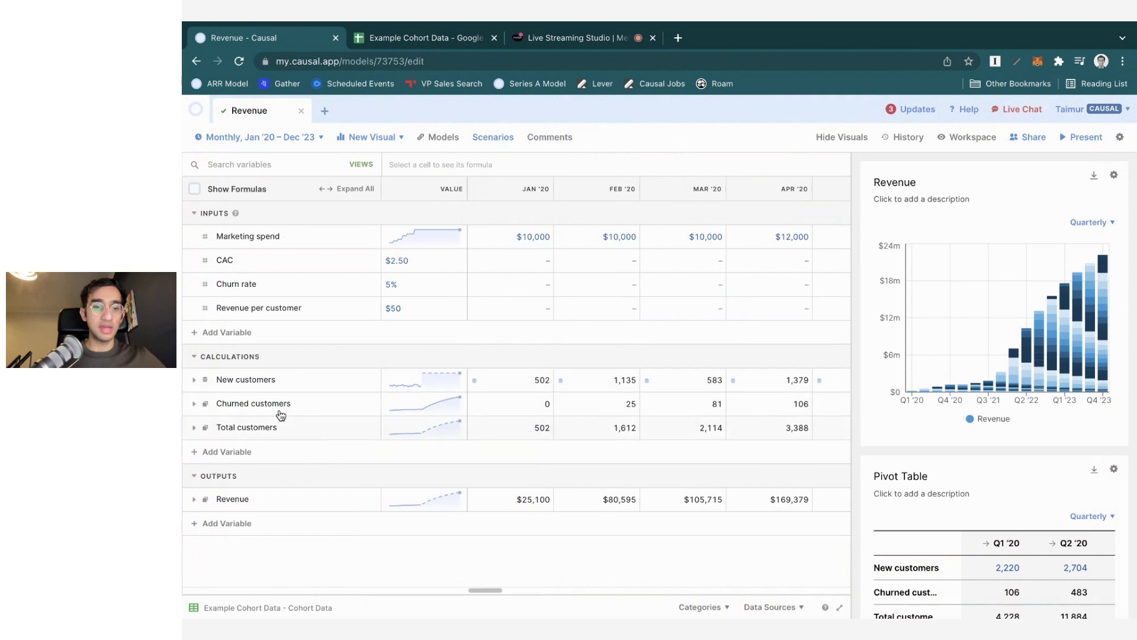
Attach the Churned users data item from Example Cohort Data to the Churned customers variable
click(353, 404)
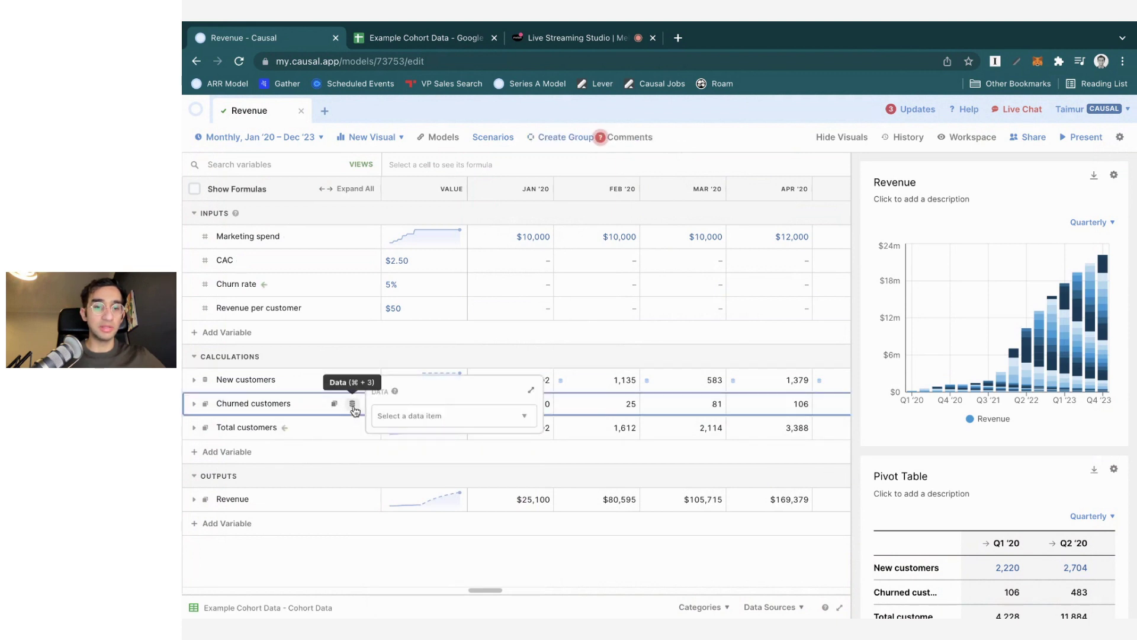
click(416, 415)
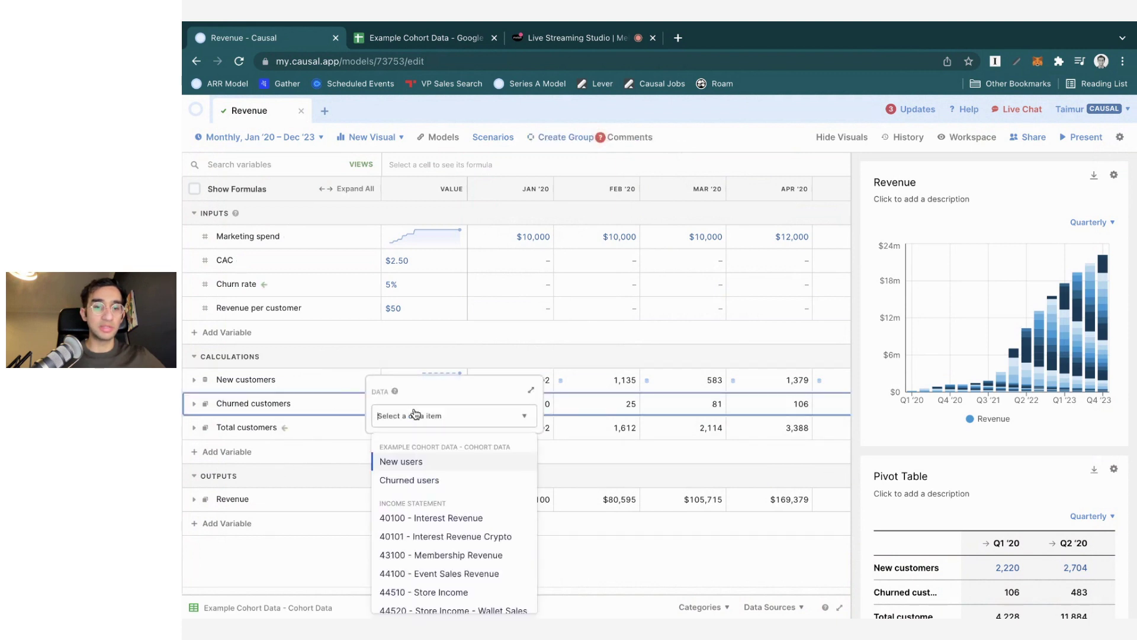
click(394, 482)
click(683, 148)
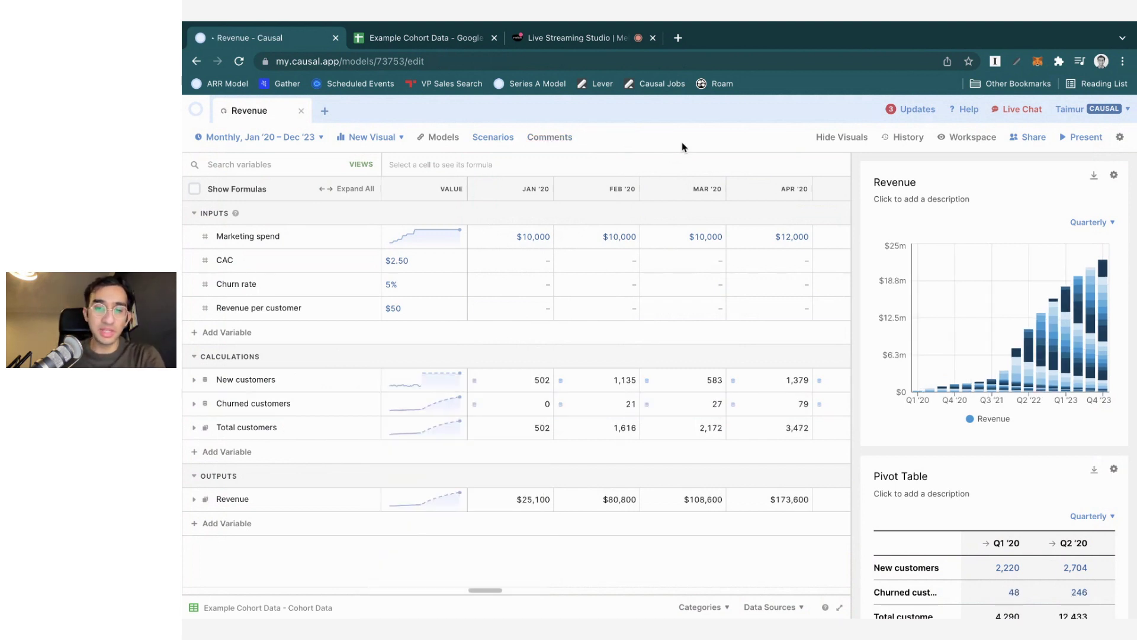
Hide the visuals, review the monthly customer values from Jan '20 to Jan '22, and check the New customers formula for Jan '20
click(851, 140)
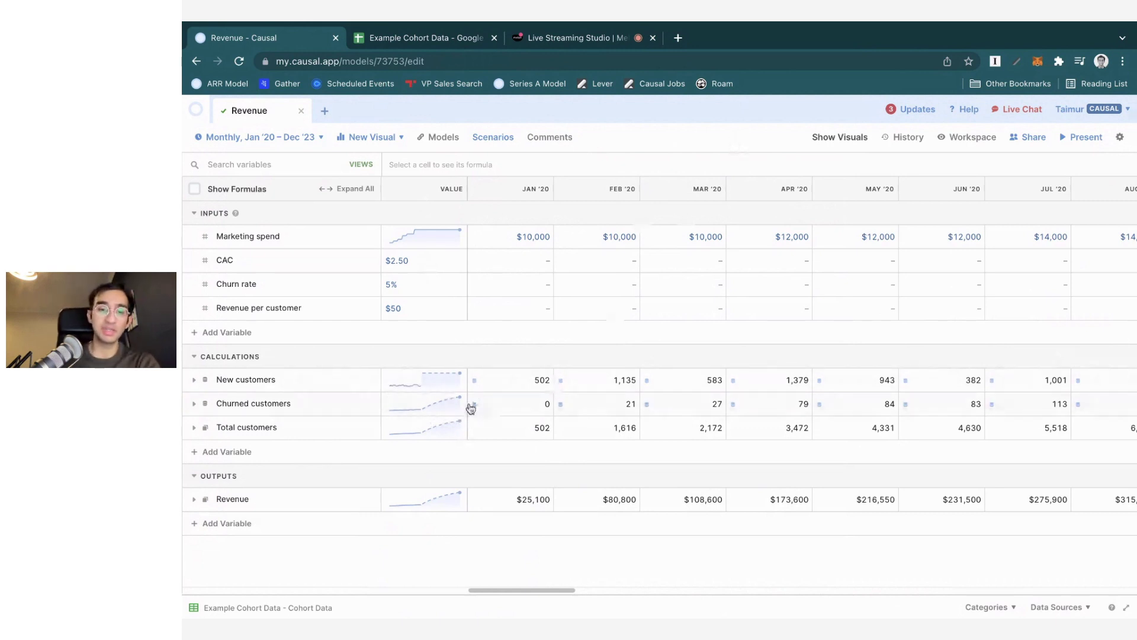
scroll(684, 388, right, 8)
scroll(687, 389, right, 3)
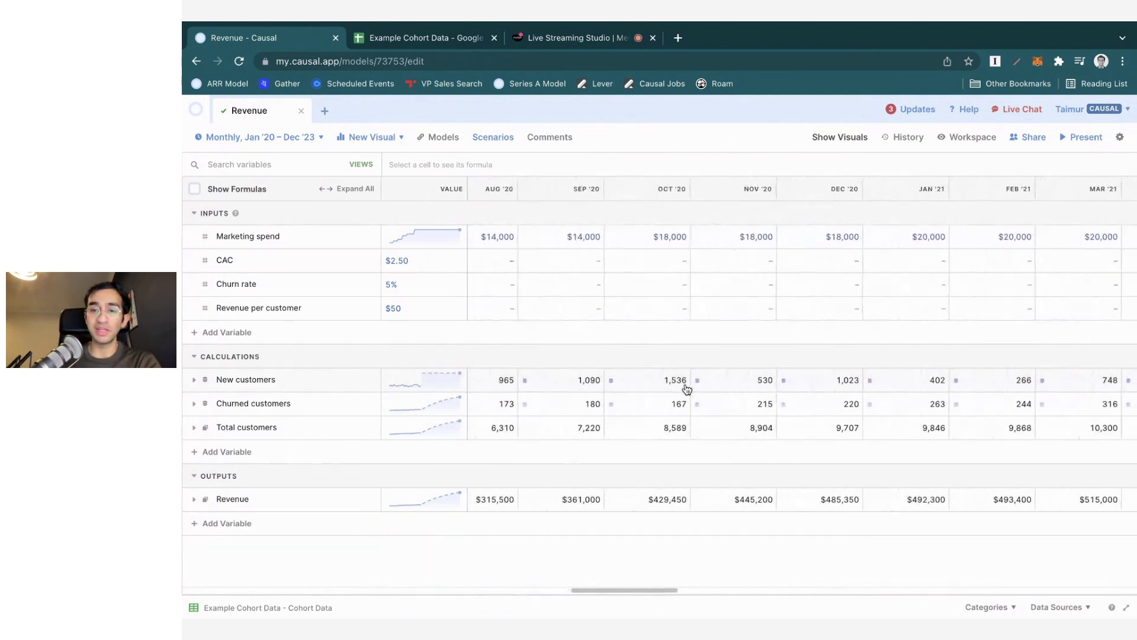
scroll(722, 387, right, 9)
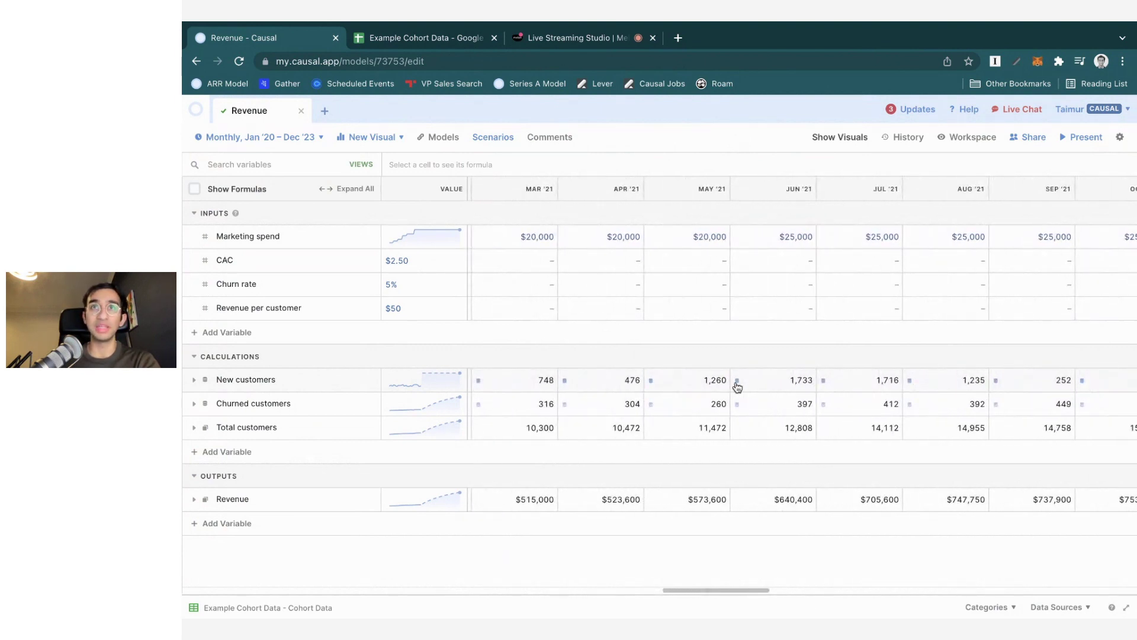
scroll(737, 386, right, 5)
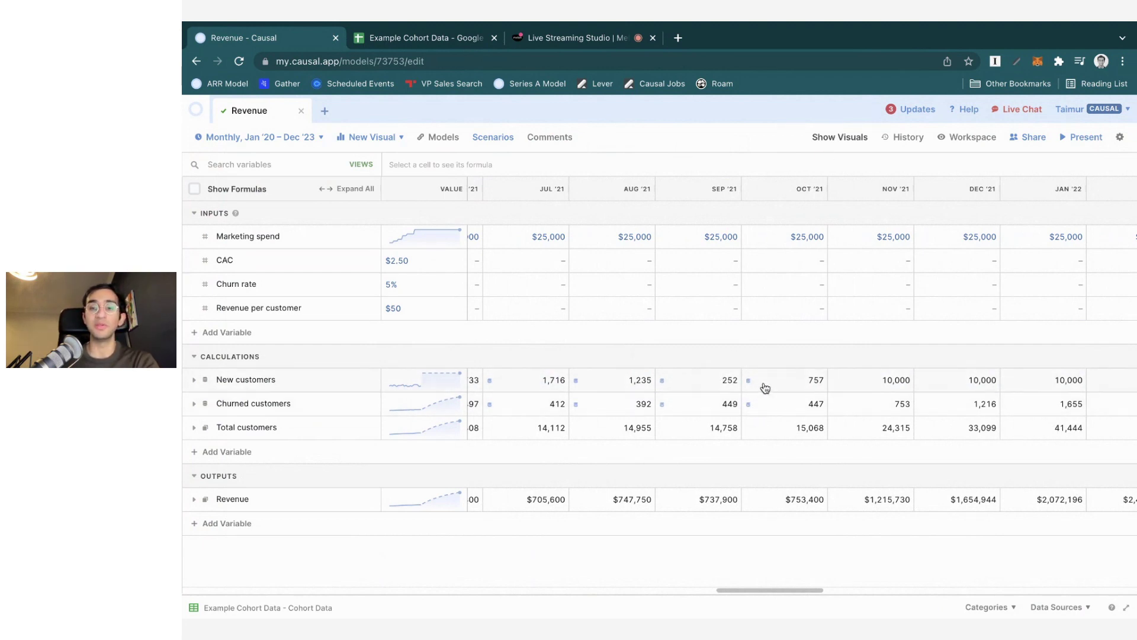
scroll(720, 390, left, 5)
scroll(718, 392, left, 10)
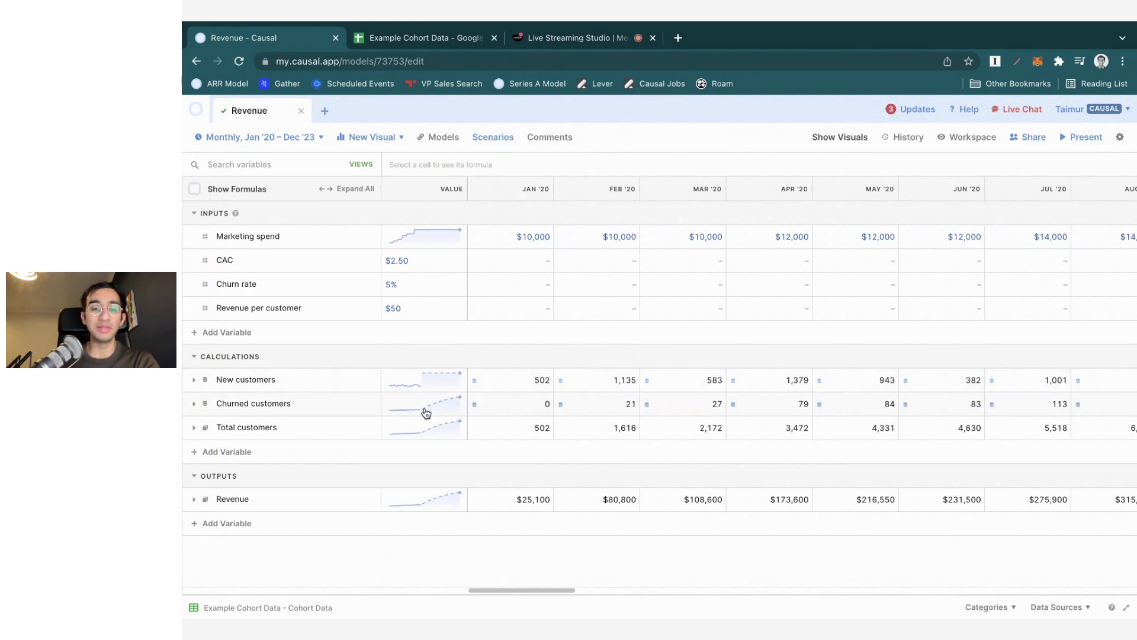
click(527, 383)
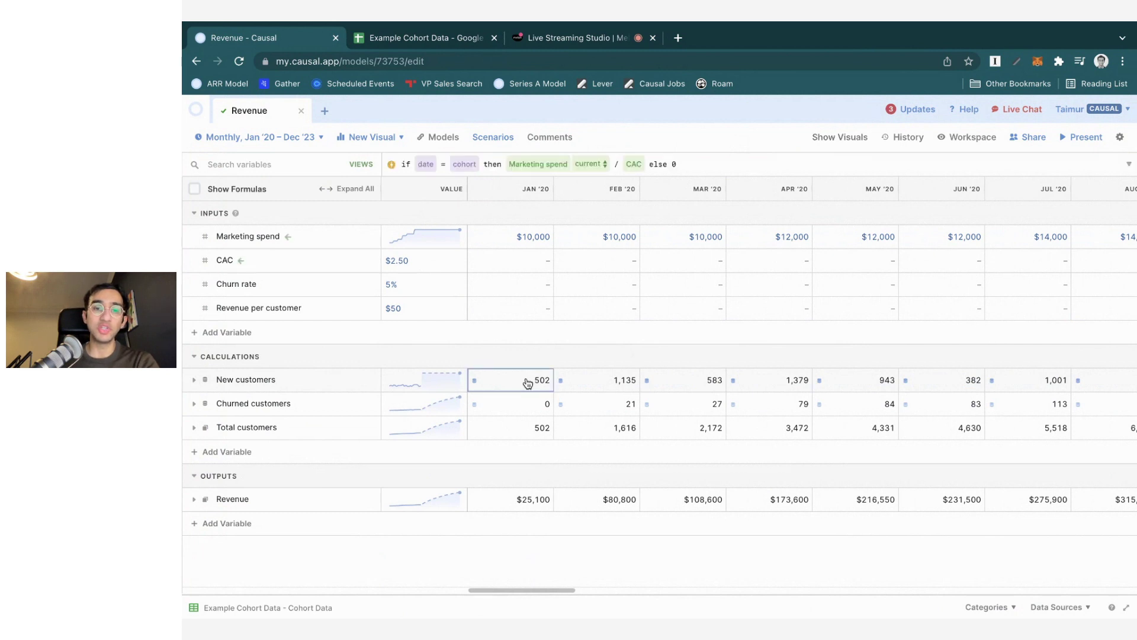
click(680, 137)
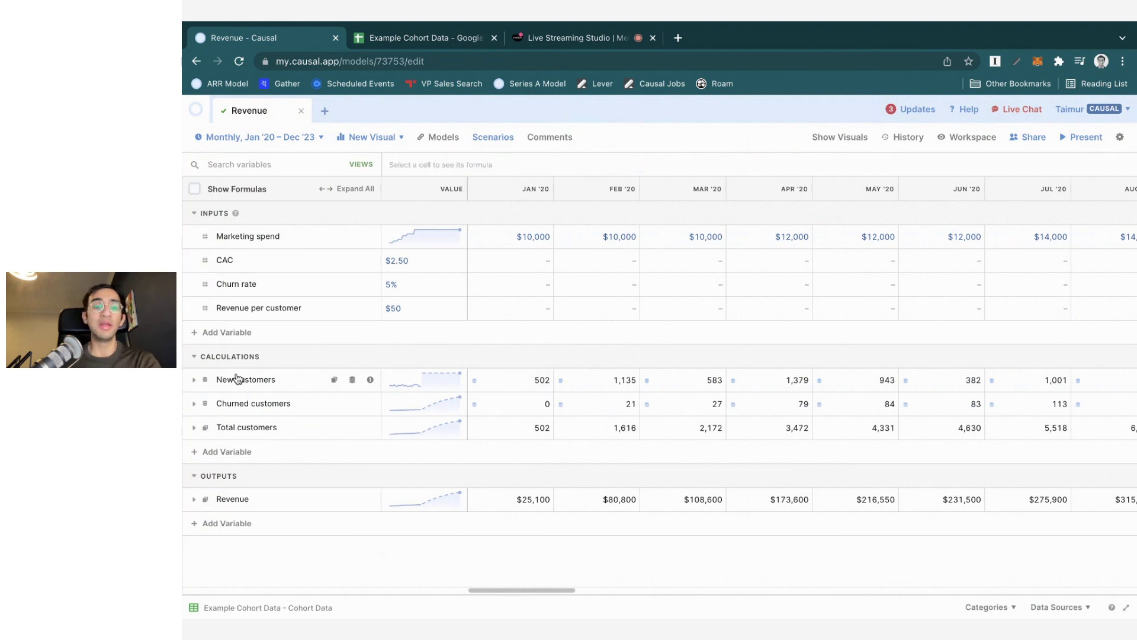
Expand New customers by cohort, examine the monthly values of each cohort, and collapse the breakdown
click(193, 380)
click(669, 145)
scroll(513, 504, down, 2)
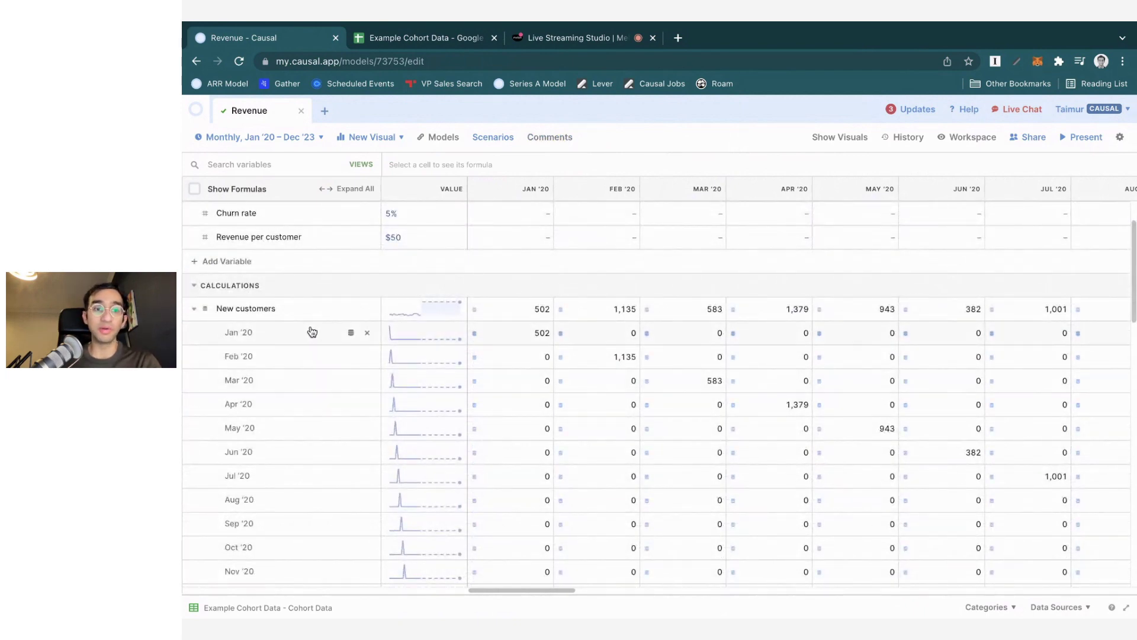
scroll(311, 329, down, 5)
scroll(571, 334, up, 5)
scroll(570, 334, up, 2)
click(193, 381)
Expand Churned customers by cohort, examine each cohort's values and trend lines, and collapse the breakdown
click(194, 403)
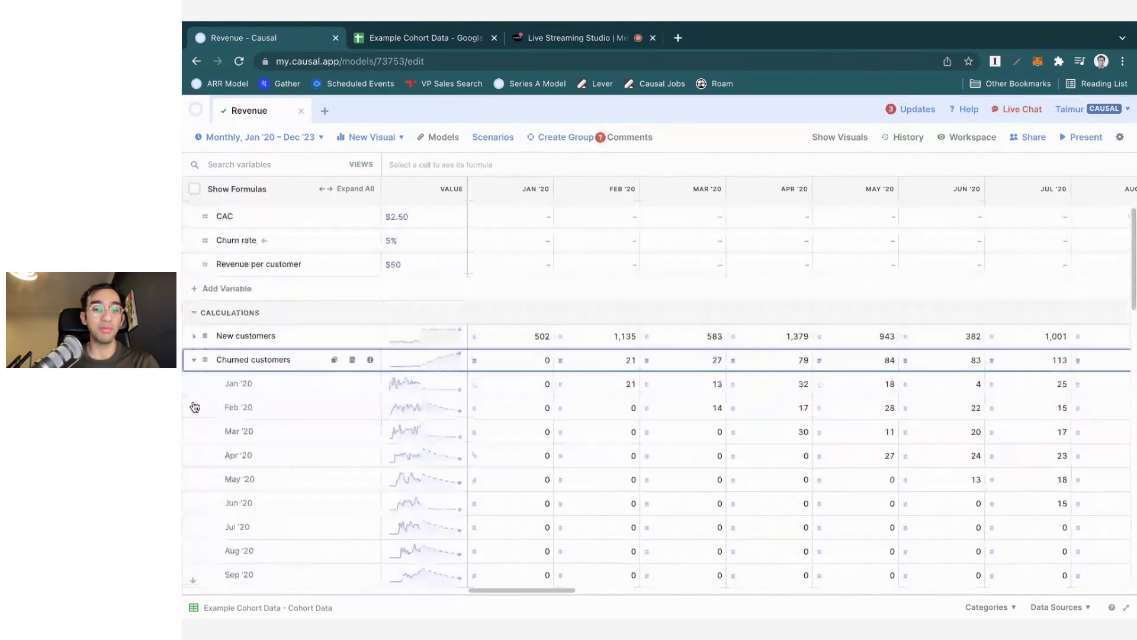
scroll(371, 378, down, 3)
scroll(429, 325, down, 4)
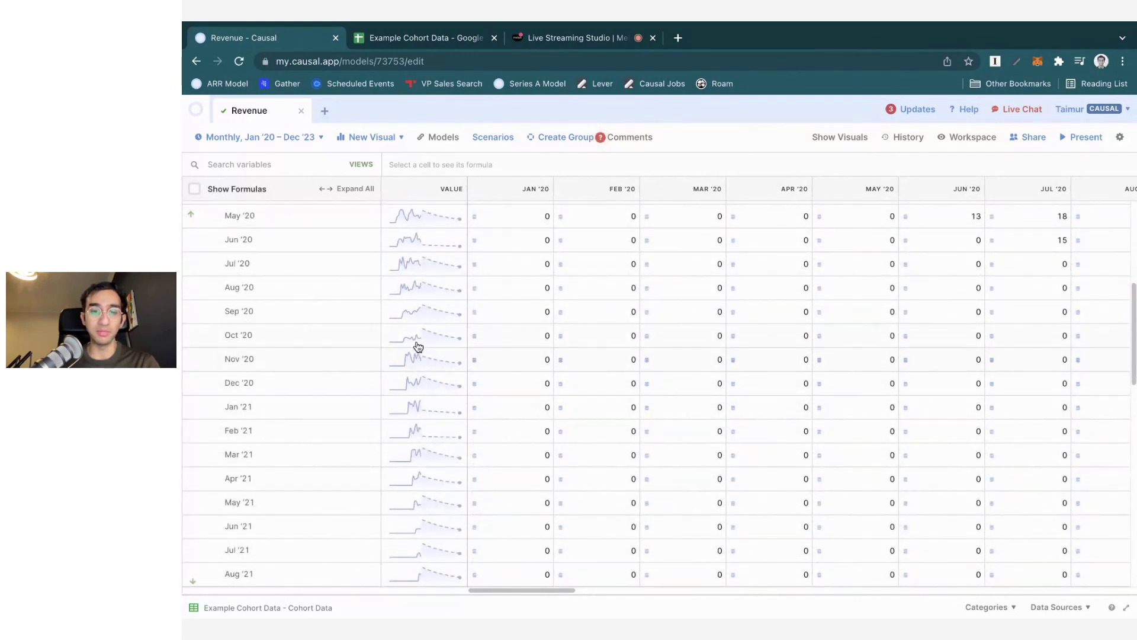
scroll(419, 379, down, 4)
scroll(421, 389, up, 9)
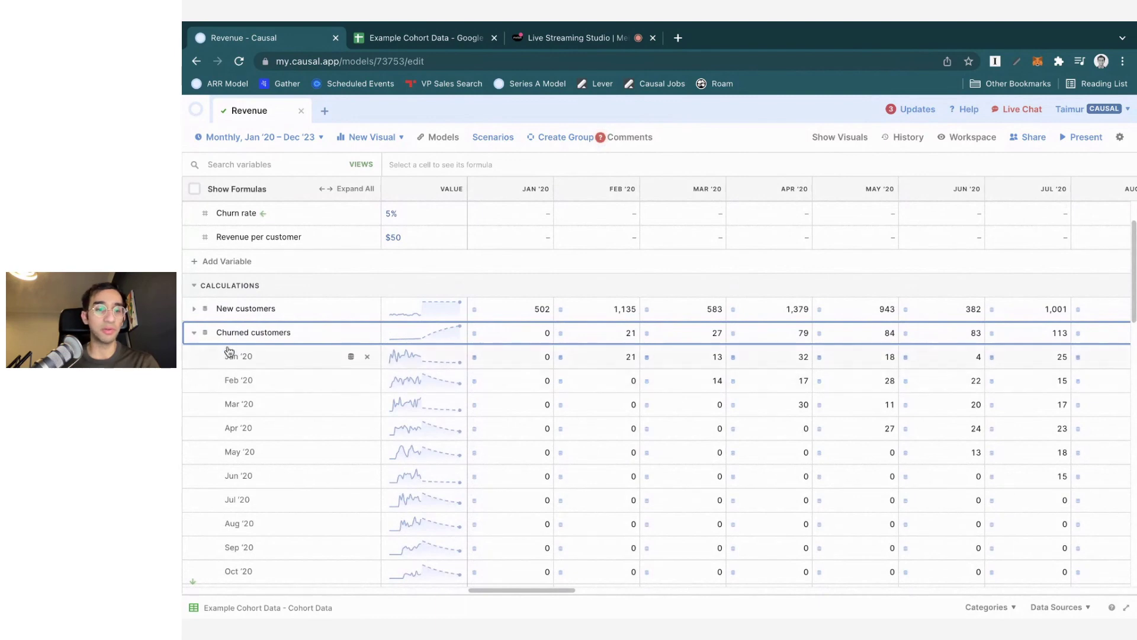
click(193, 333)
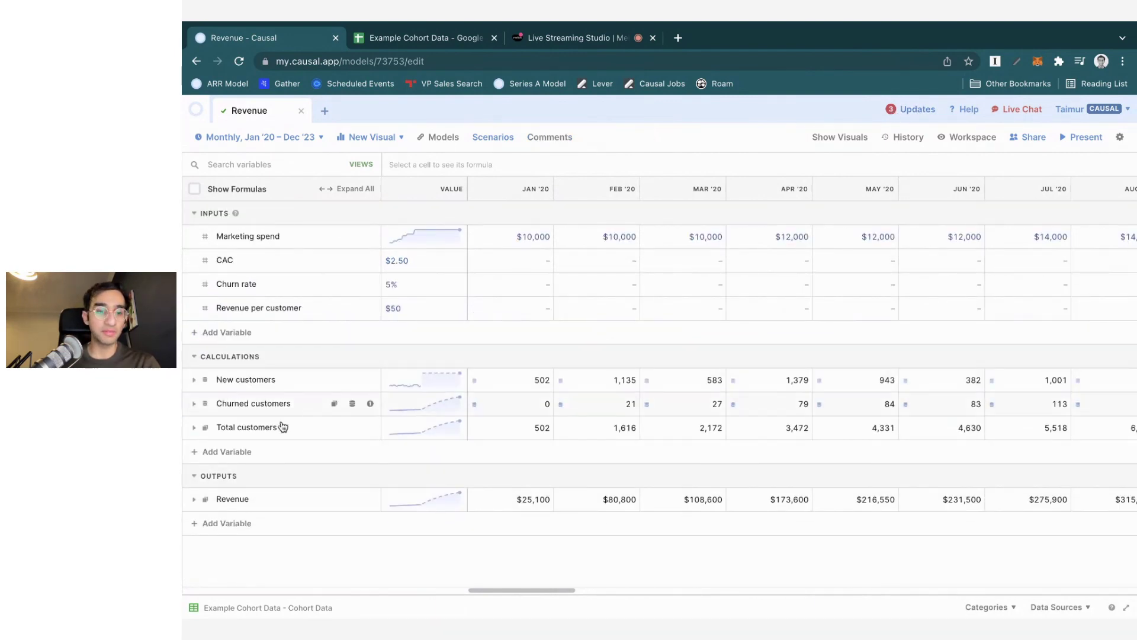
Expand Total customers by cohort, examine how each cohort declines over the months, and collapse the breakdown
click(193, 428)
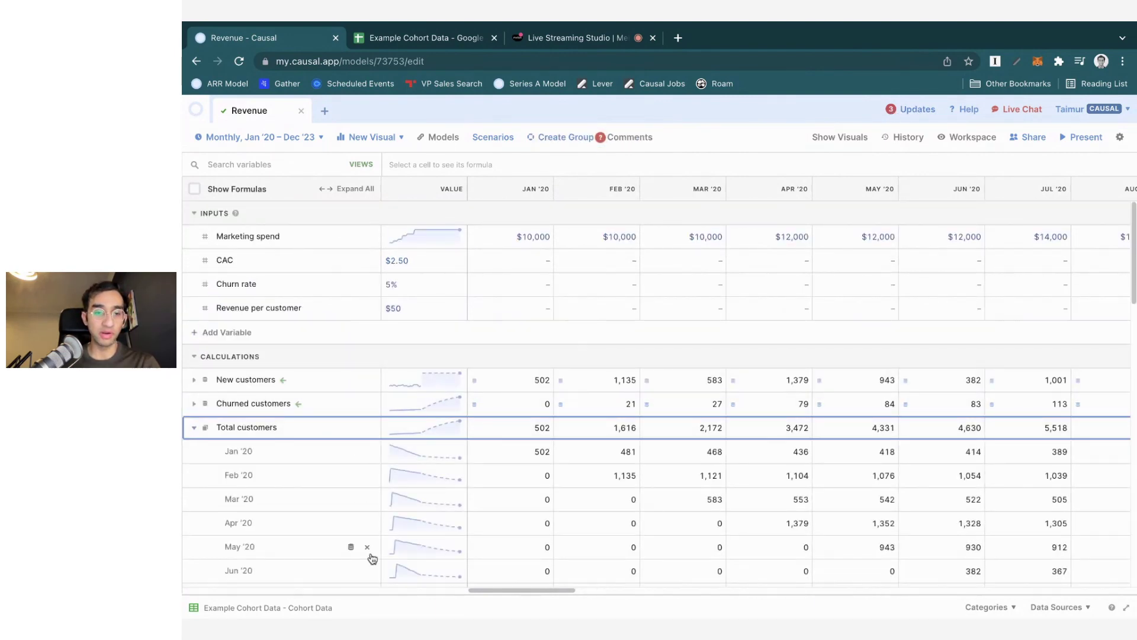
scroll(368, 553, down, 3)
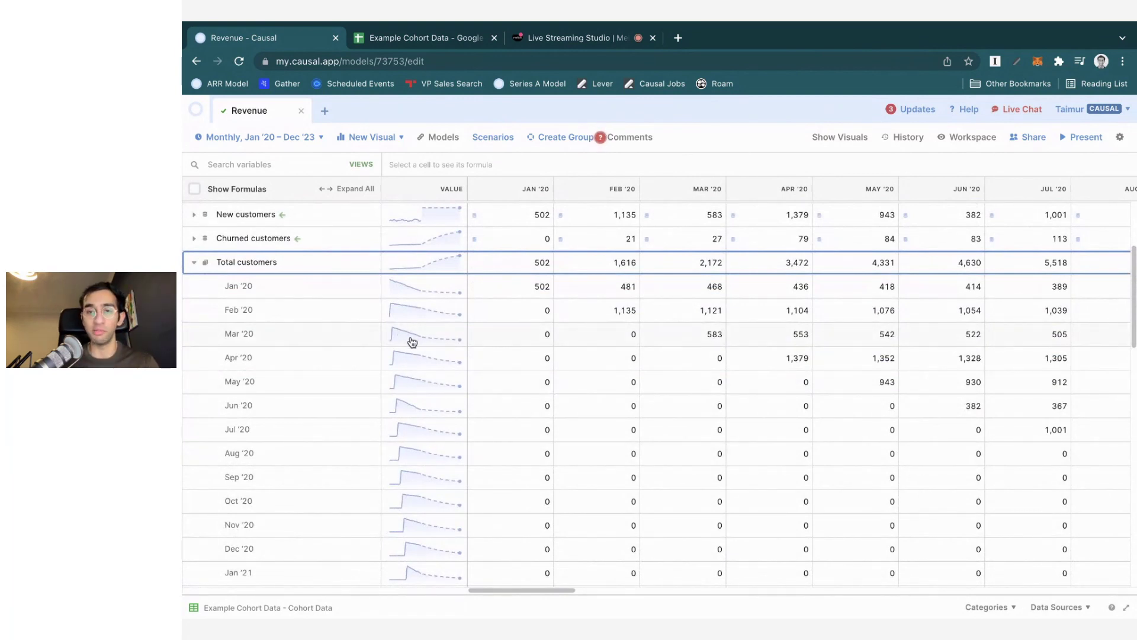
scroll(430, 372, down, 2)
scroll(430, 373, down, 4)
scroll(428, 373, up, 8)
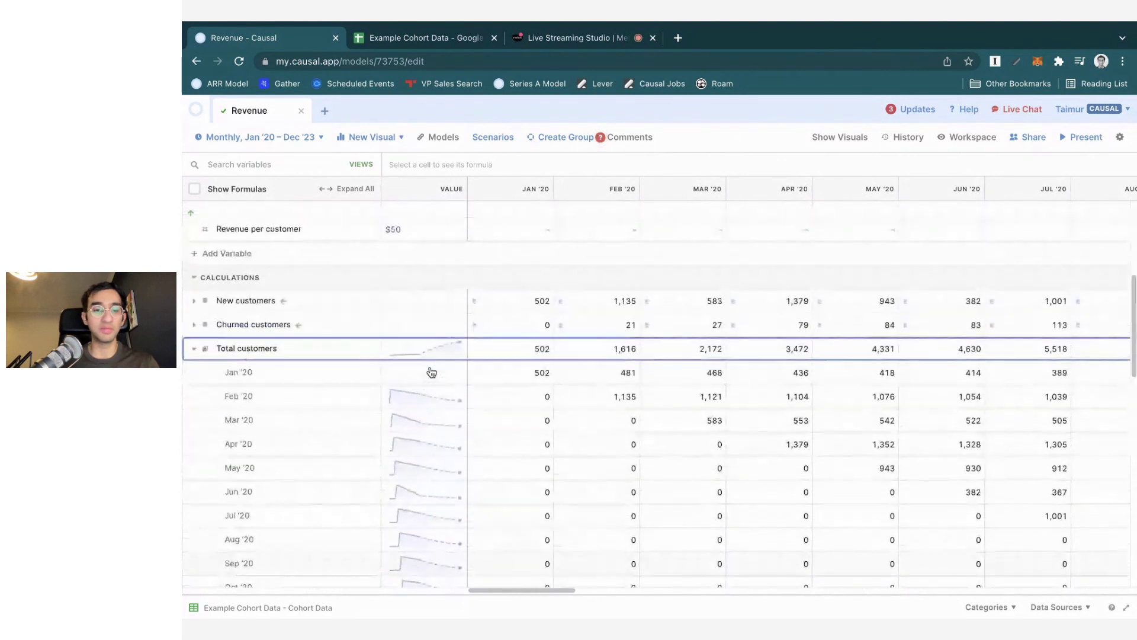
click(194, 351)
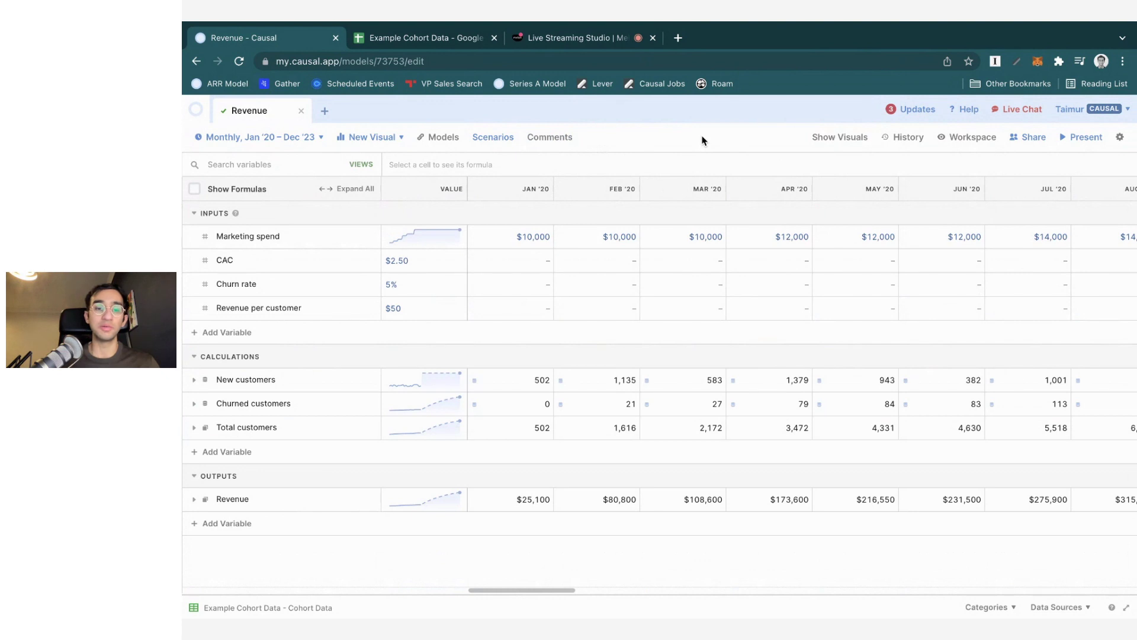
Expand Revenue by cohort to view its monthly breakdown, and collapse it again
click(195, 501)
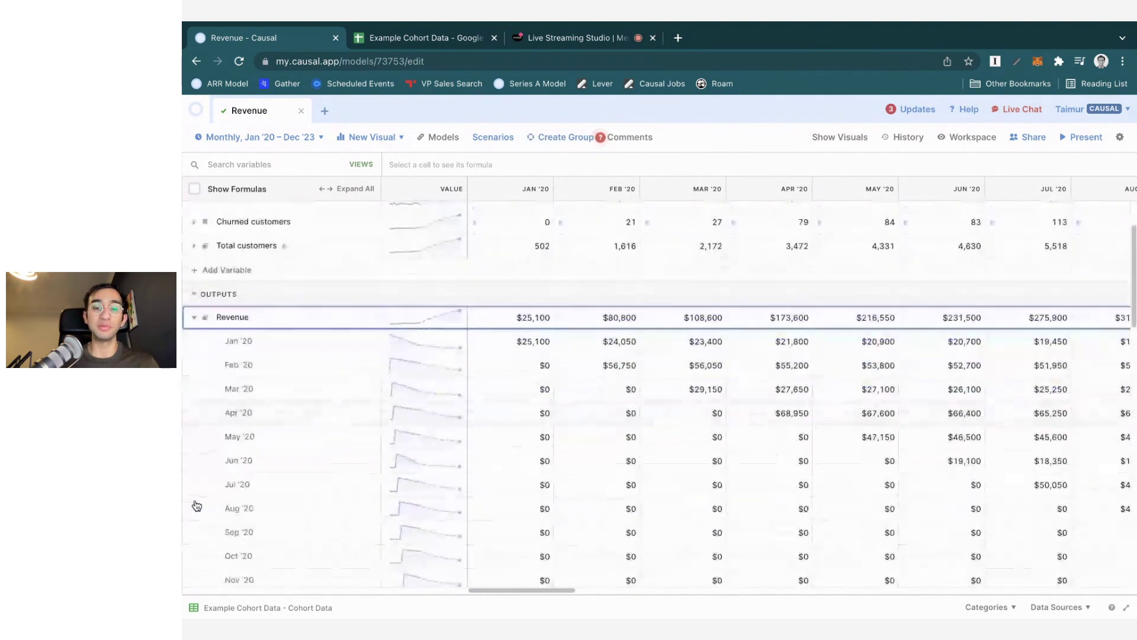
click(194, 314)
click(720, 140)
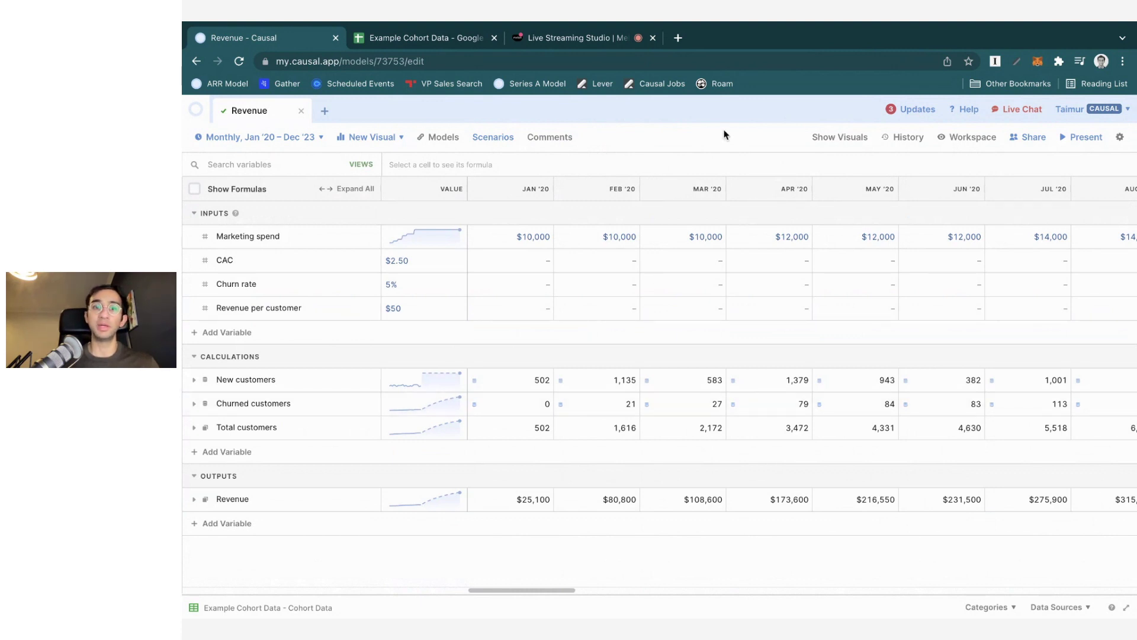
Open the model's presentation view, try a Churn rate of 15%, and set it back to 5%
click(1084, 138)
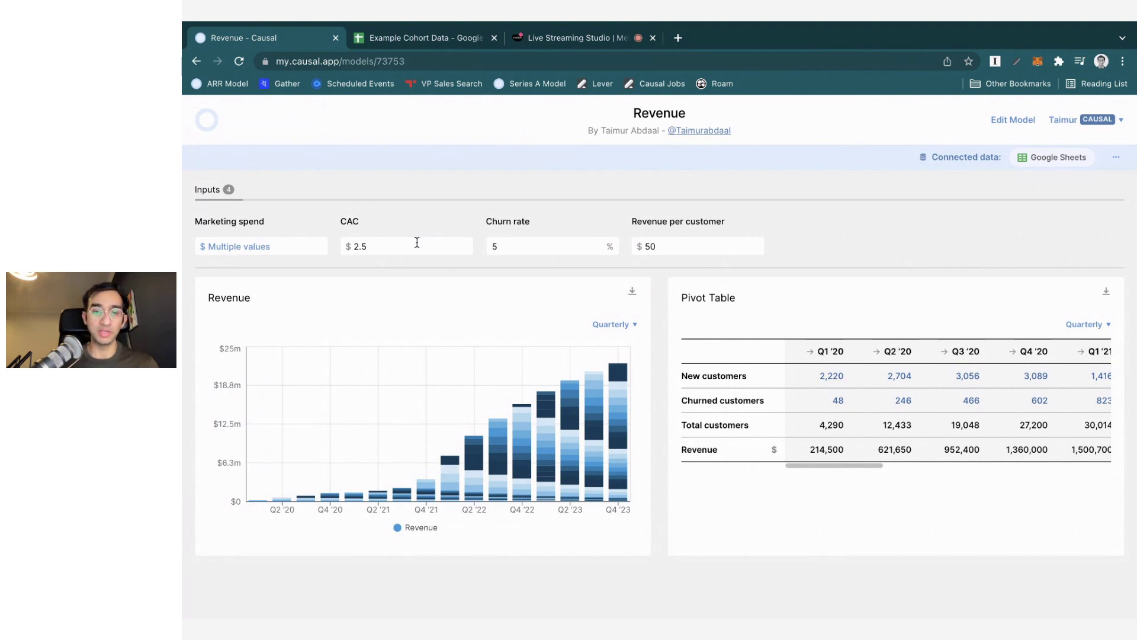
double_click(568, 247)
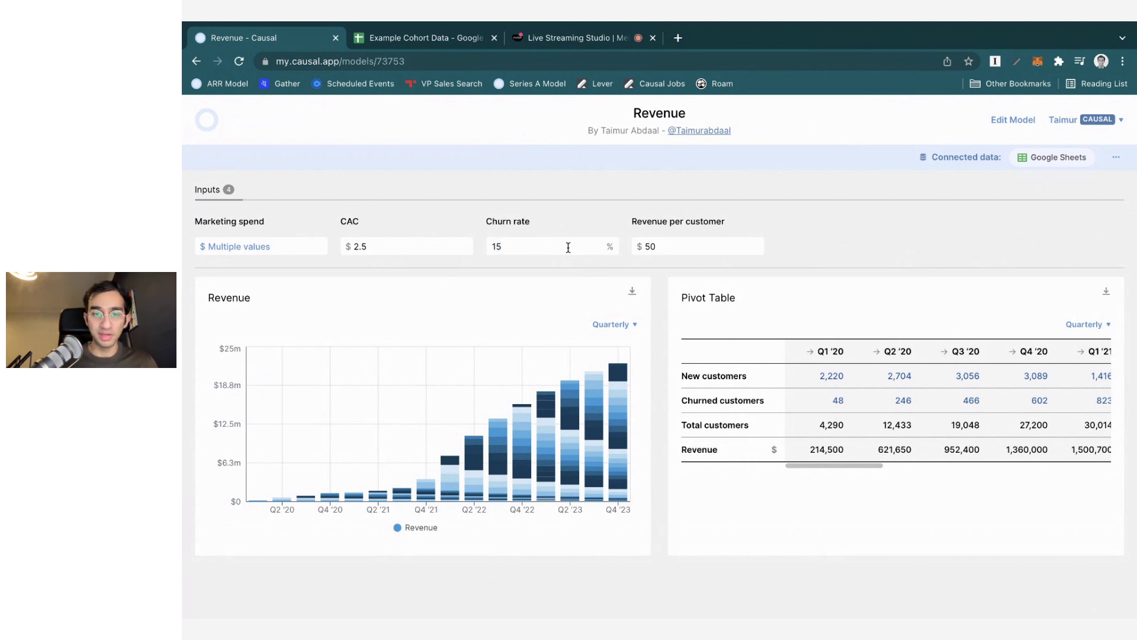
click(568, 248)
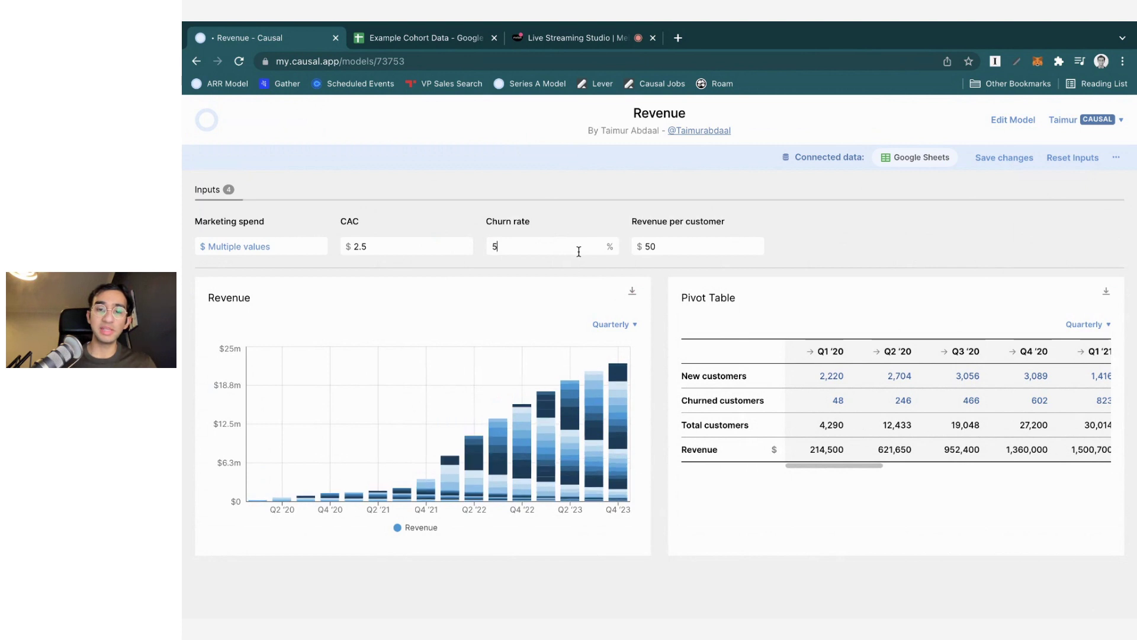
click(476, 122)
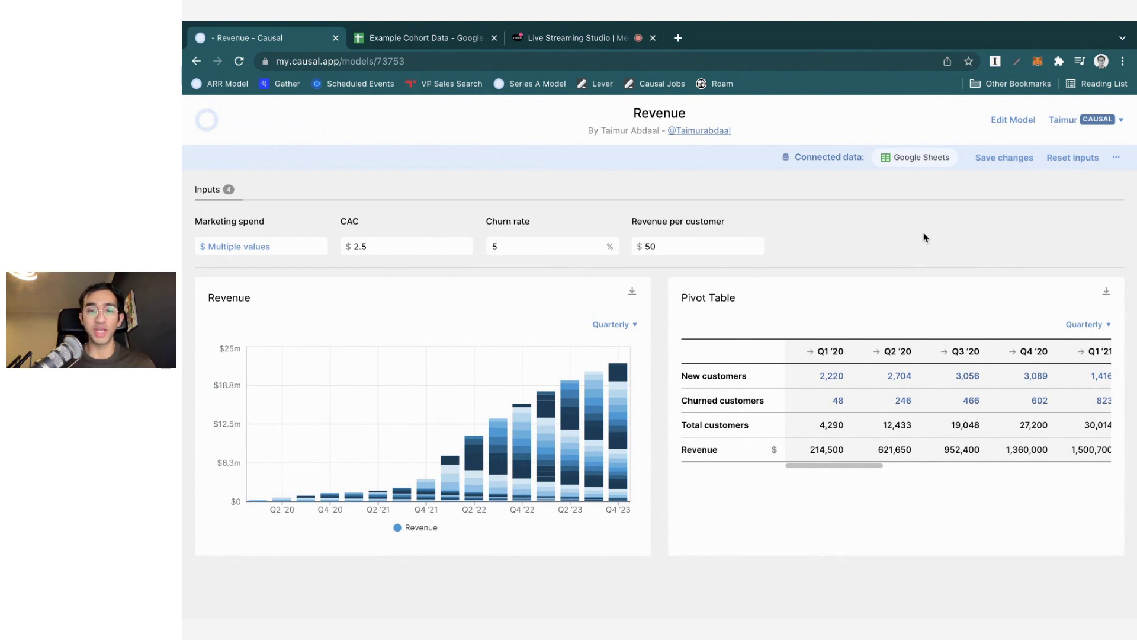
Return to editing the model and set the Churn rate formula to current Churned customers divided by previous Total customers
click(997, 121)
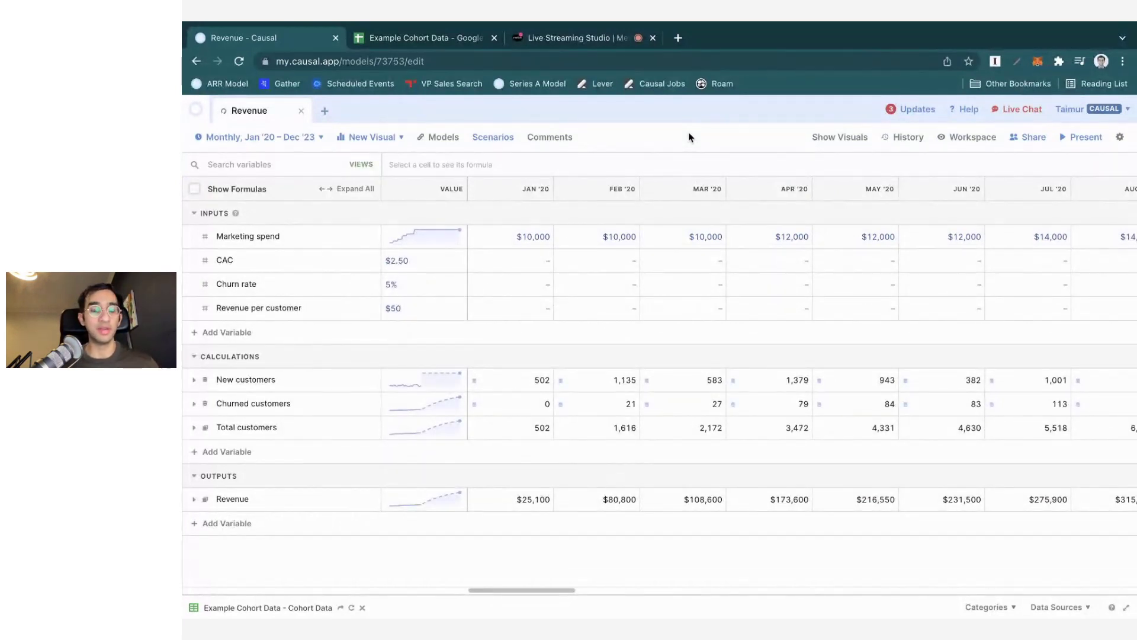
double_click(443, 280)
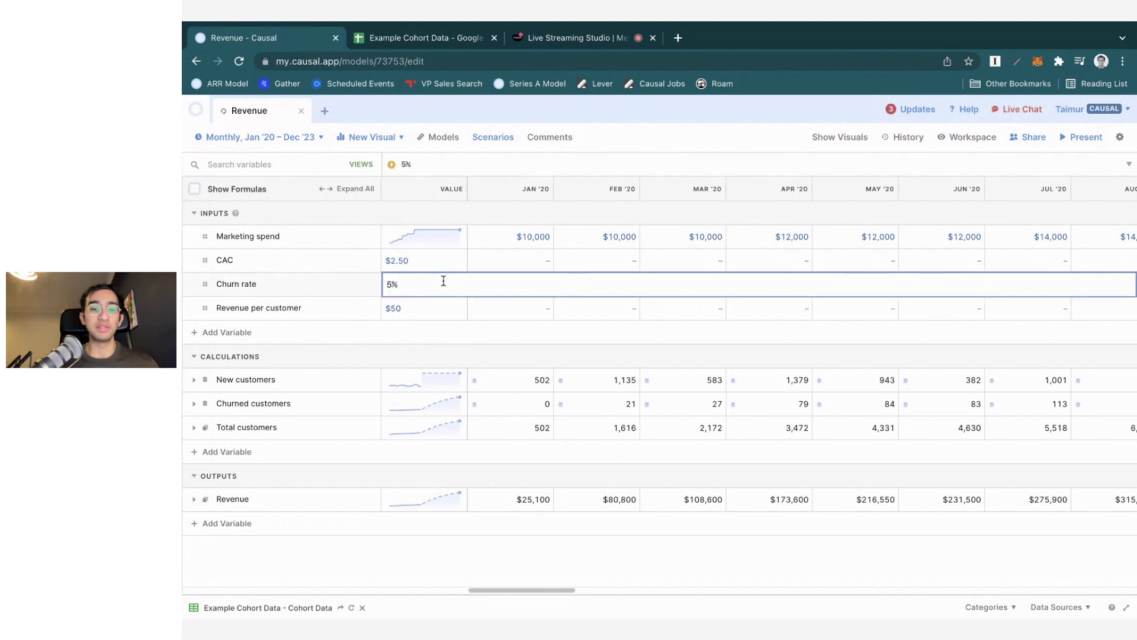
key(BackSpace)
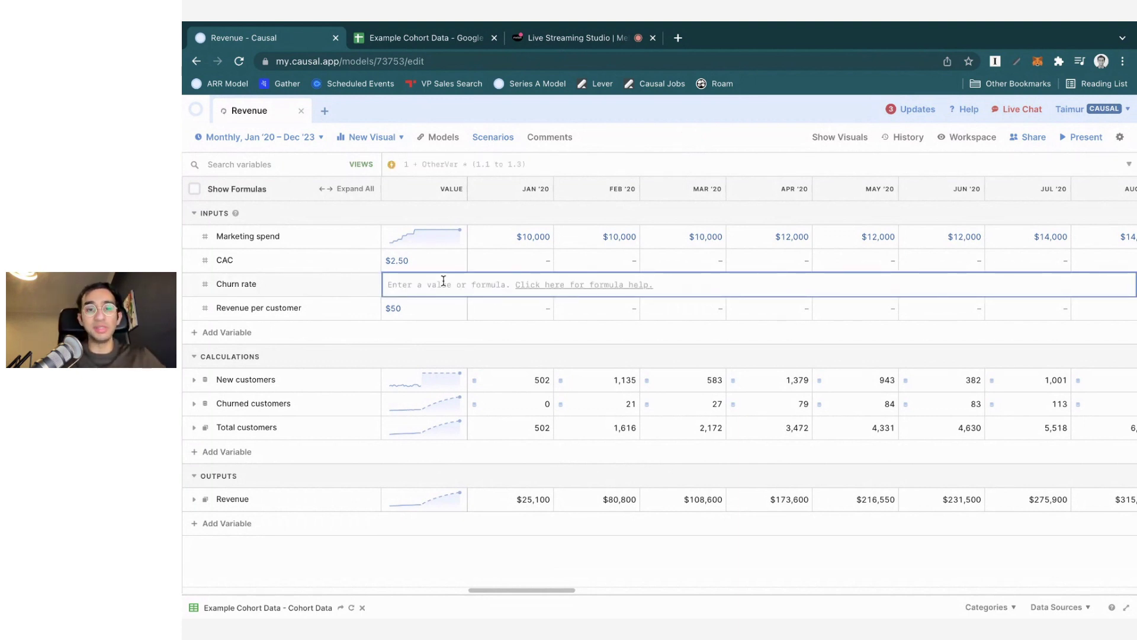
text(churn)
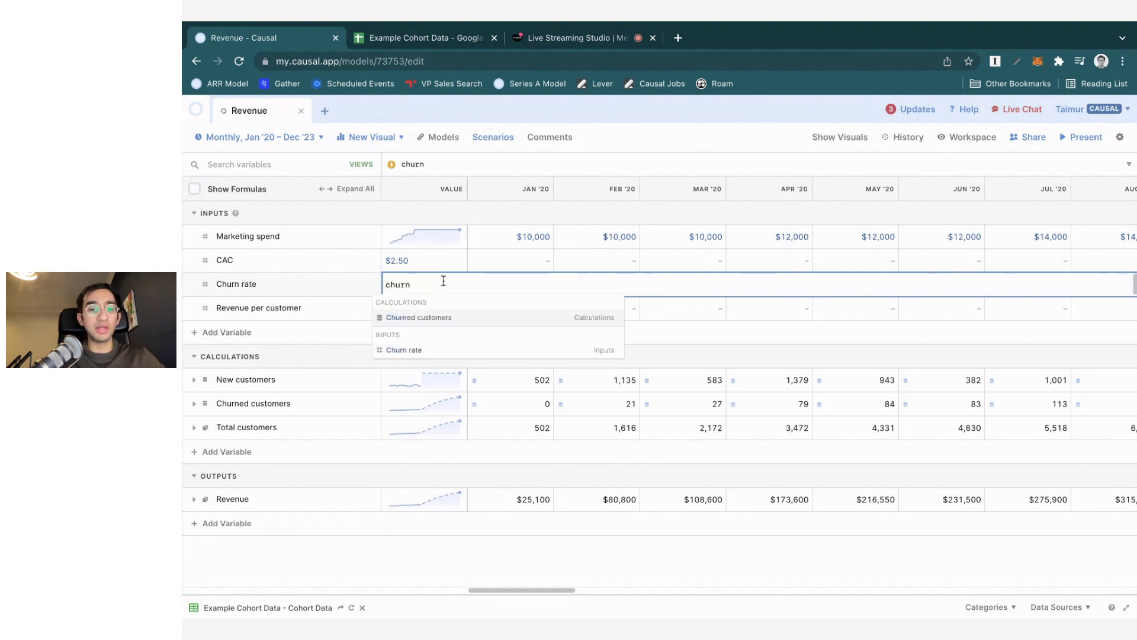
key(Return)
text(/tot)
key(Return)
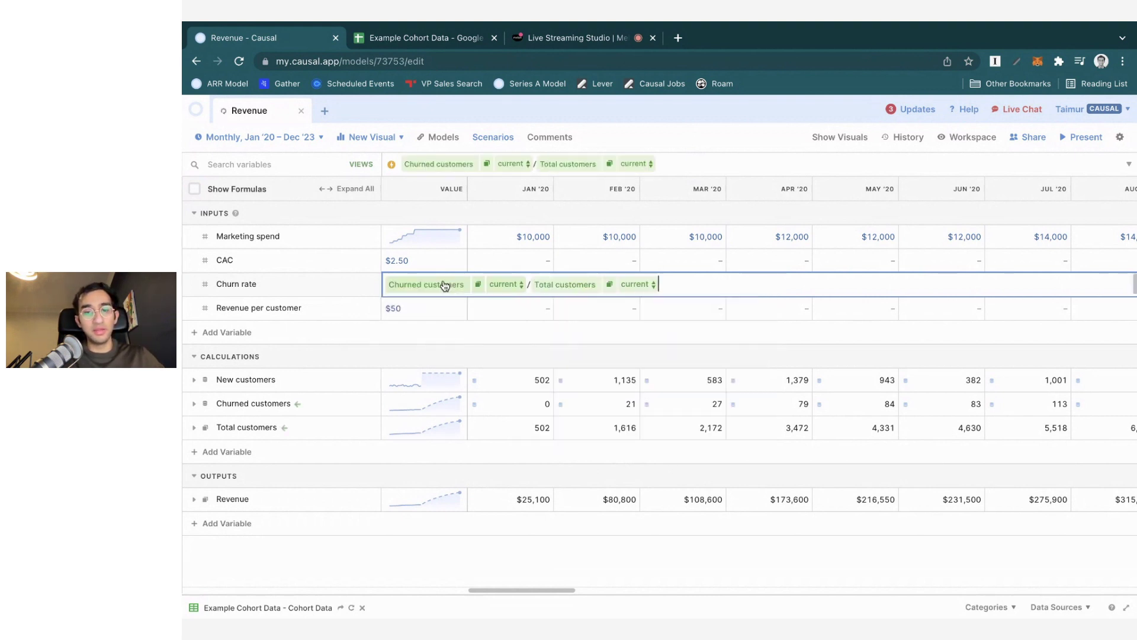
click(645, 285)
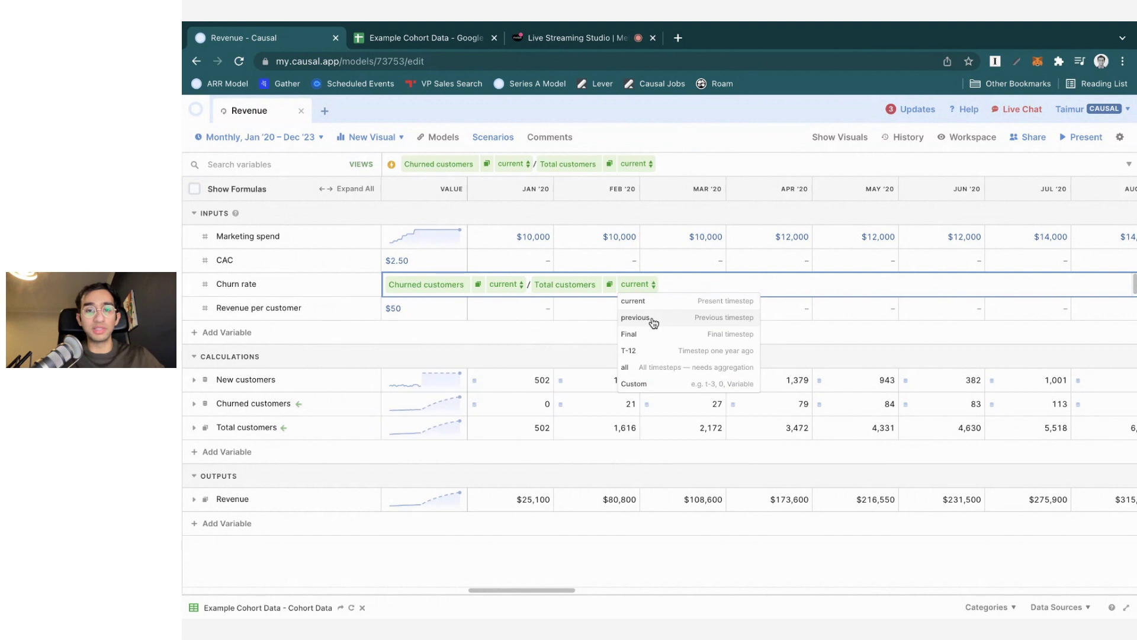
click(635, 317)
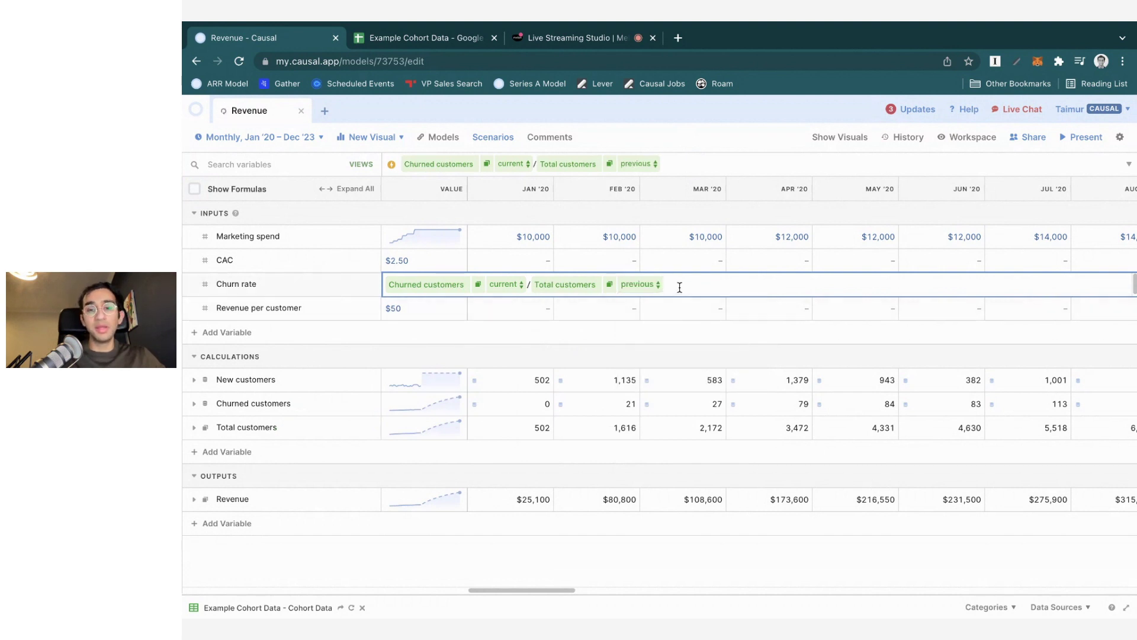
key(Return)
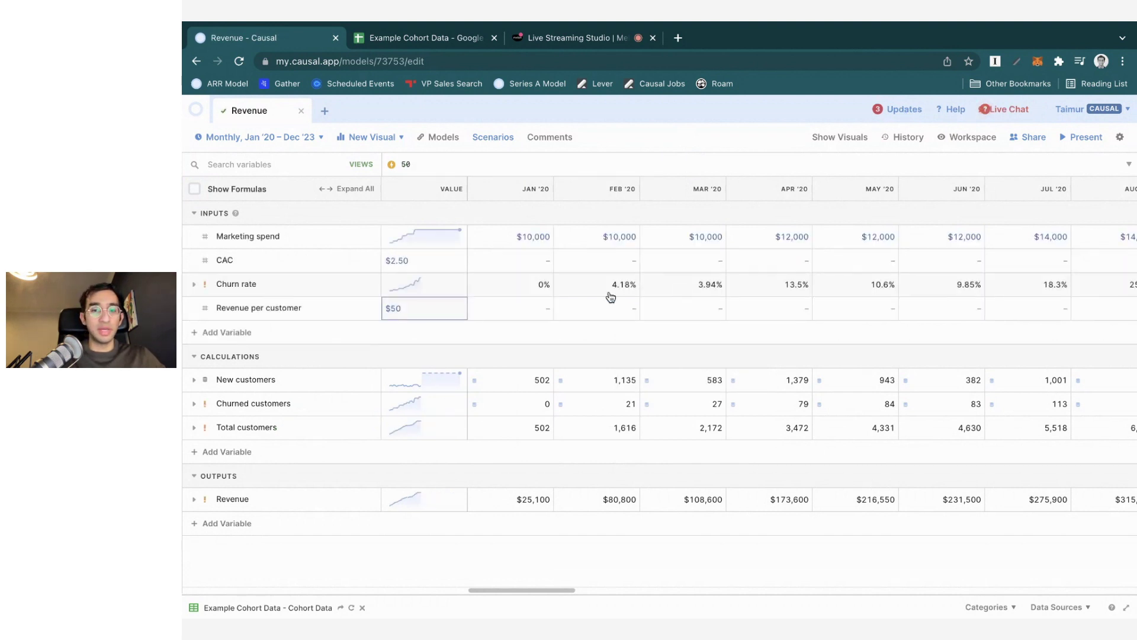
Expand Churn rate by cohort, examine the monthly churn percentages calculated for each cohort, and collapse the breakdown
click(537, 291)
click(194, 289)
click(195, 289)
click(697, 312)
click(708, 330)
click(792, 332)
scroll(792, 332, right, 4)
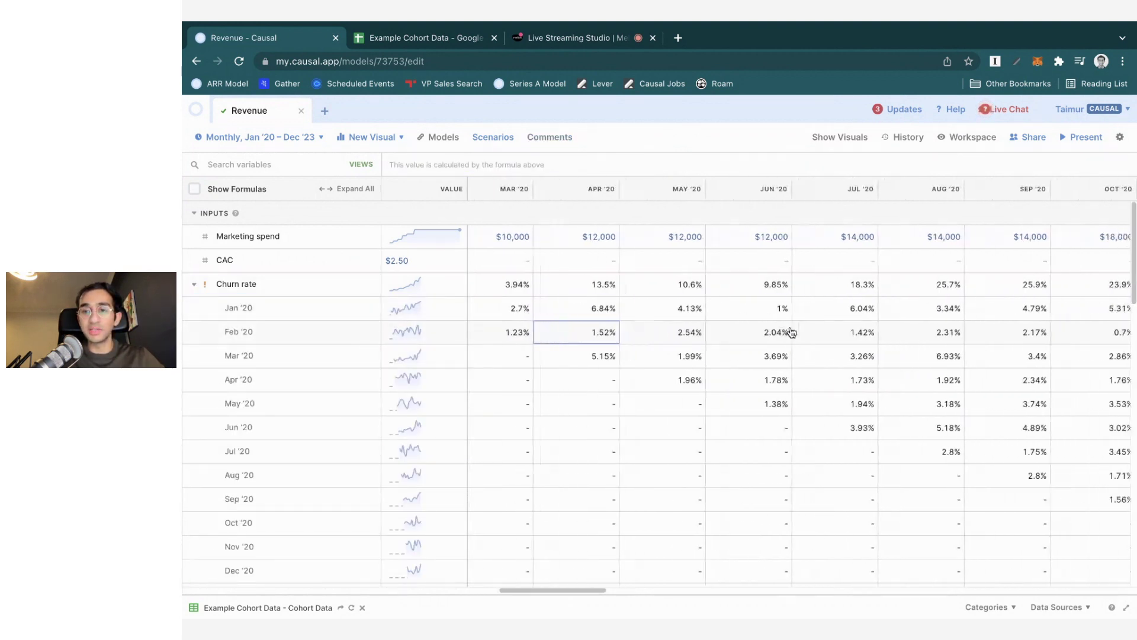
click(812, 306)
scroll(812, 375, down, 4)
scroll(812, 375, right, 4)
scroll(812, 376, left, 8)
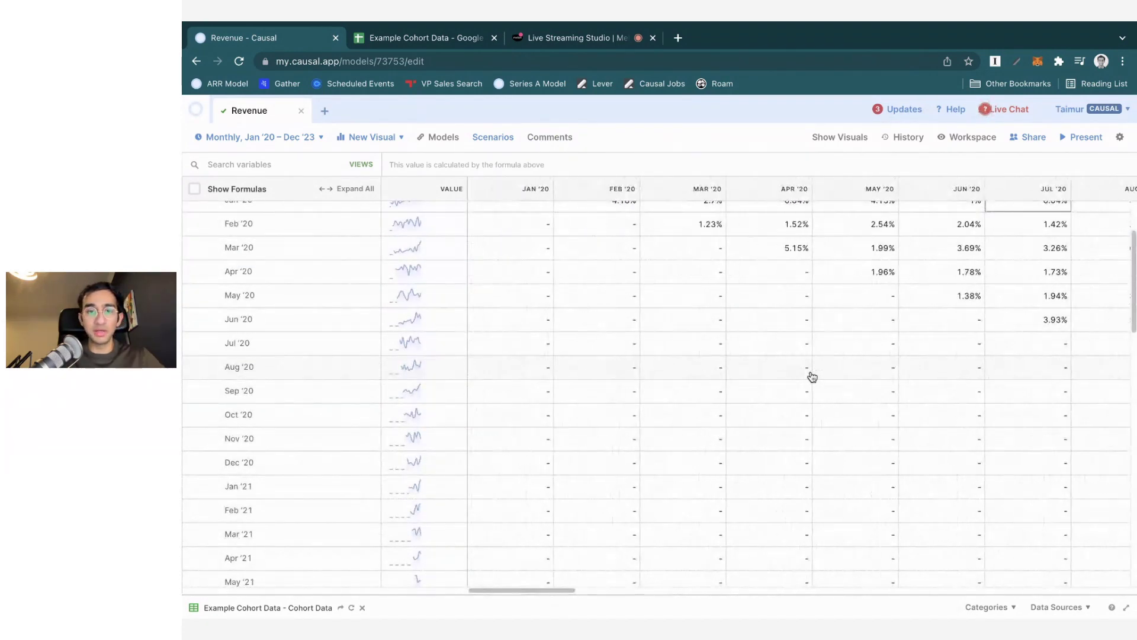
scroll(812, 376, up, 5)
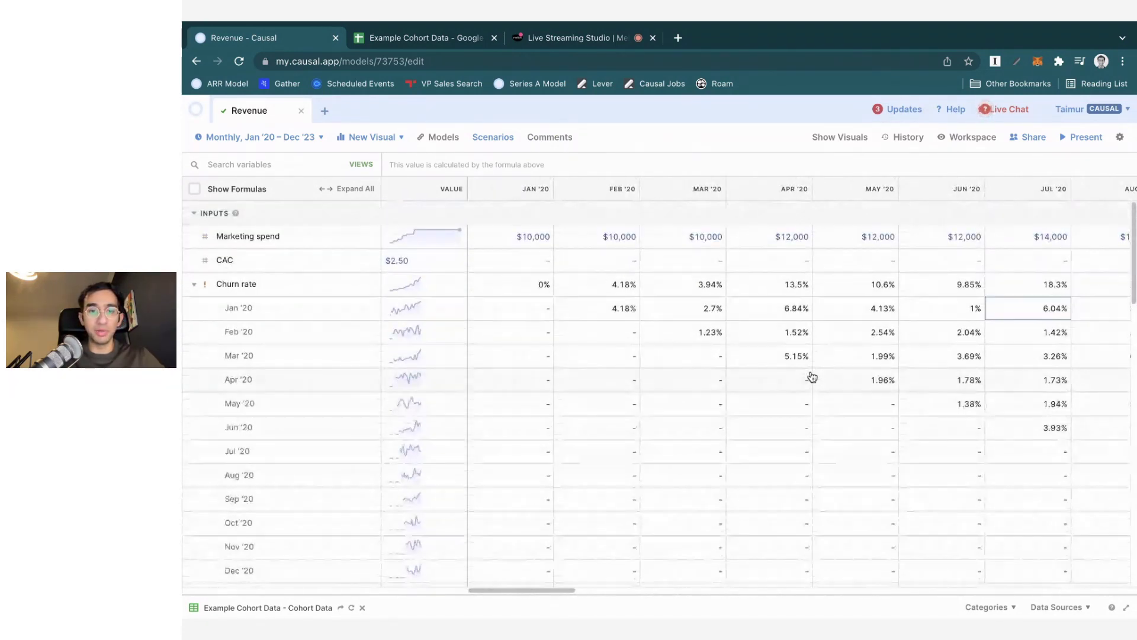
click(194, 284)
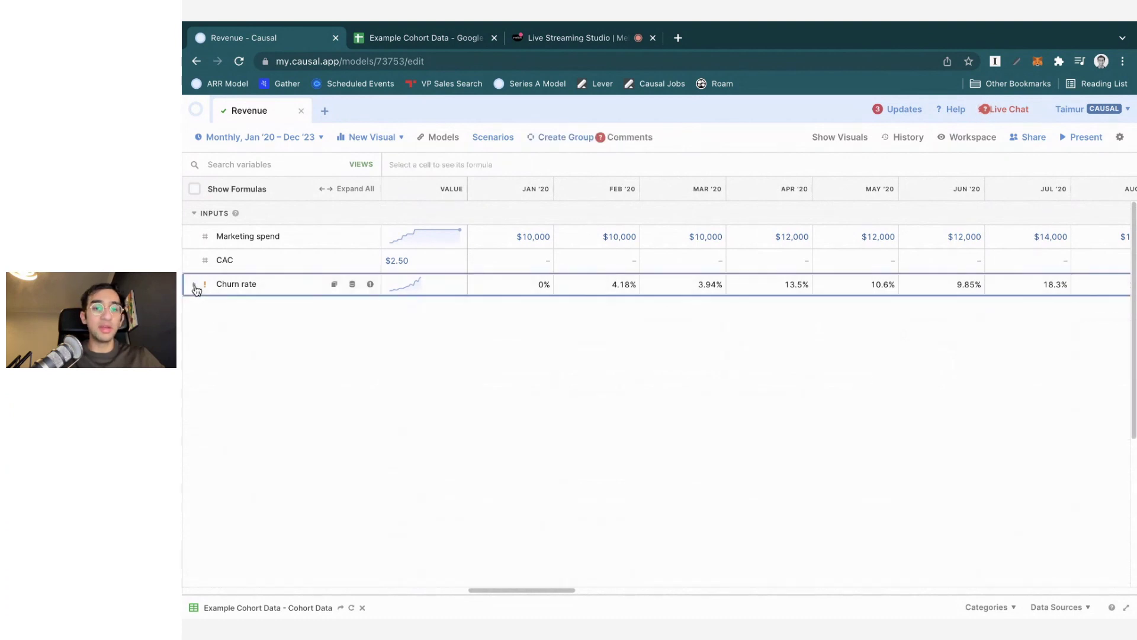
Make the Churn rate formula conditional: if is_data(Churned customers), keep the existing ratio, else use the previous Churn rate
double_click(450, 288)
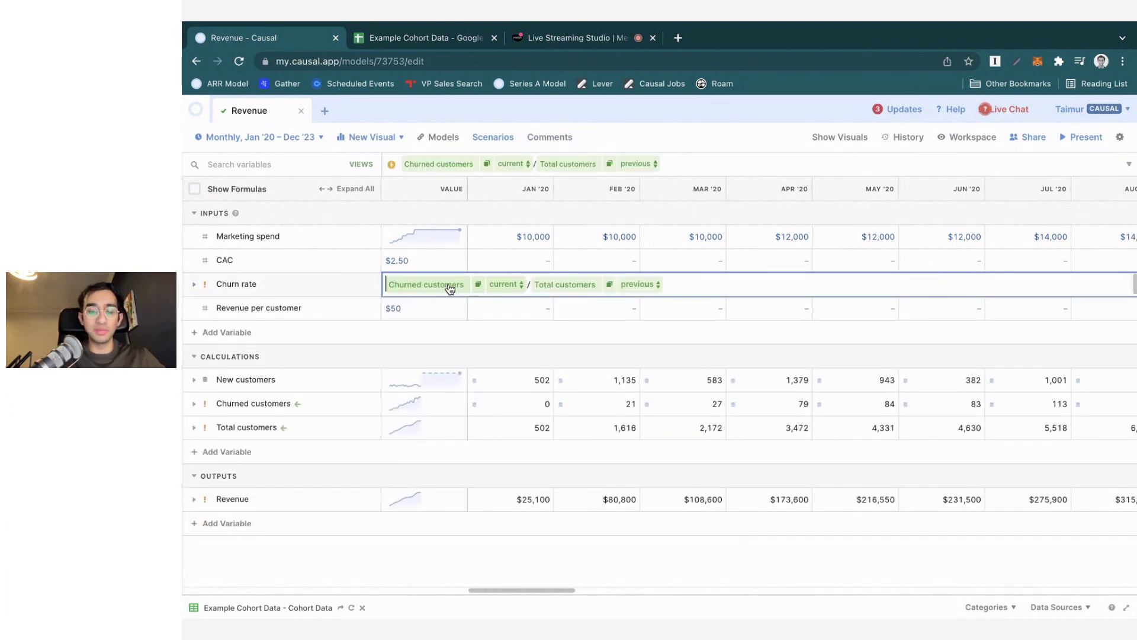
text(if )
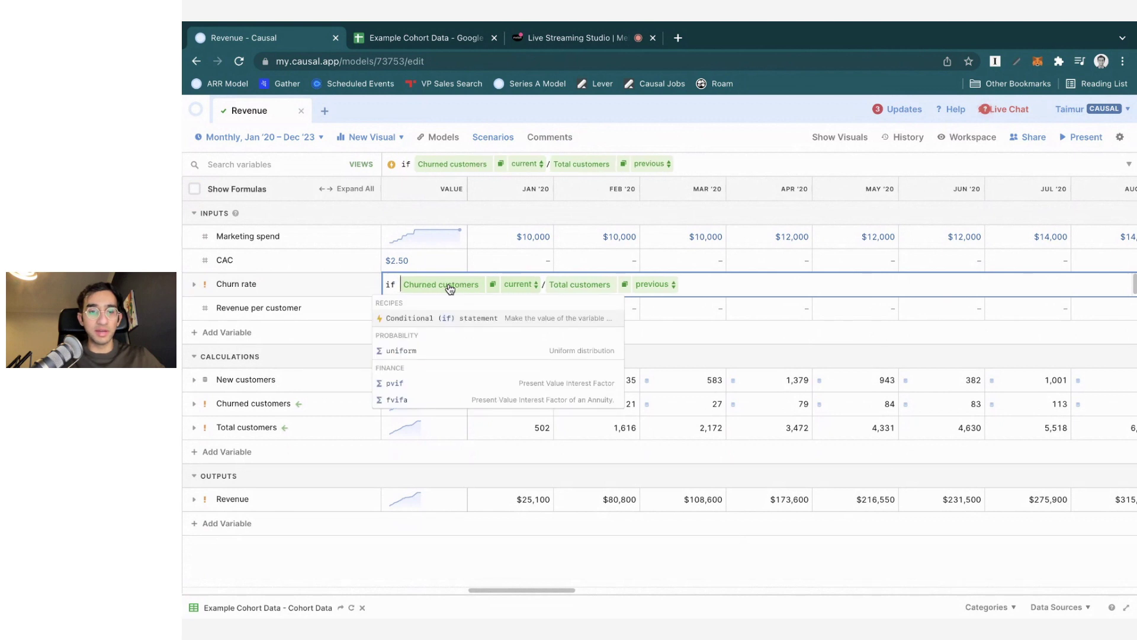
text(is_data()
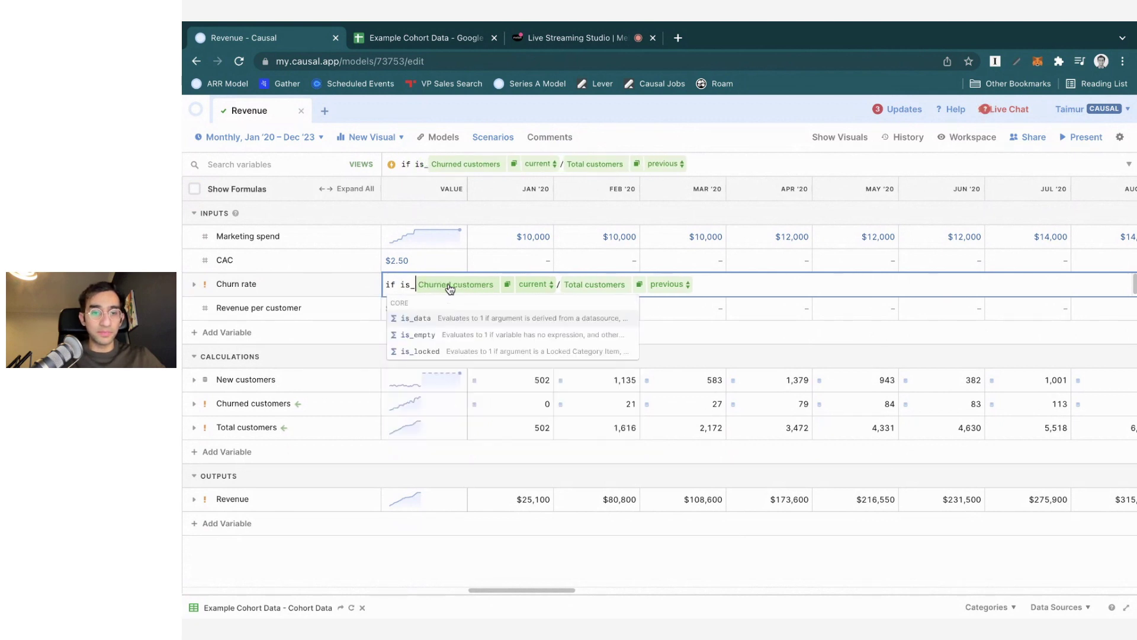
text(new)
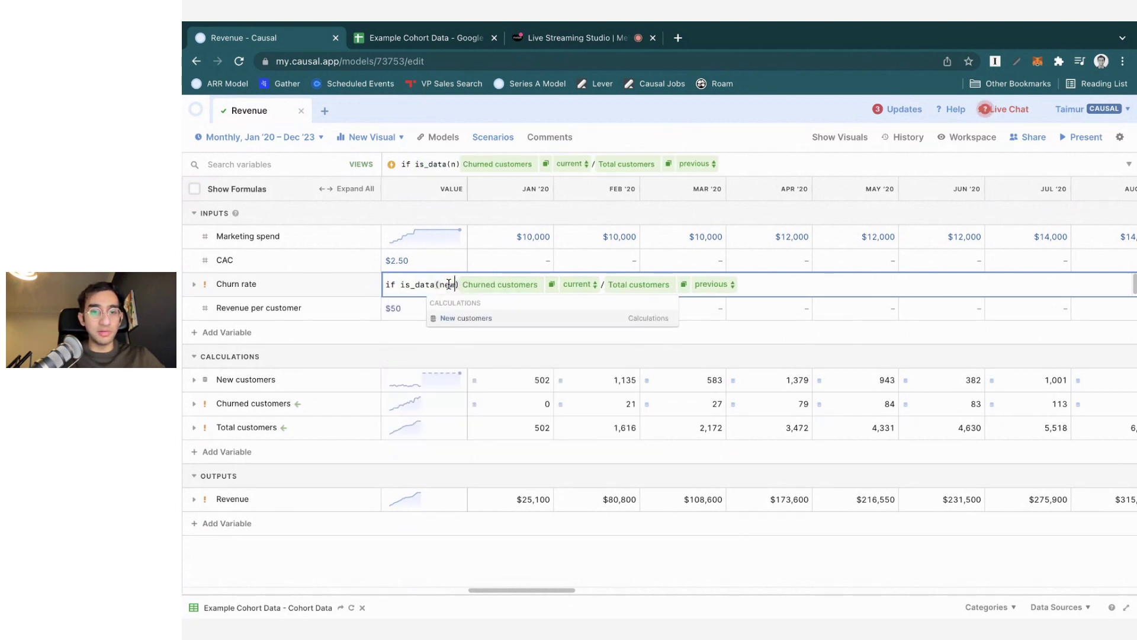
key(BackSpace)
key(BackSpace)
text(chur)
key(Return)
text() then )
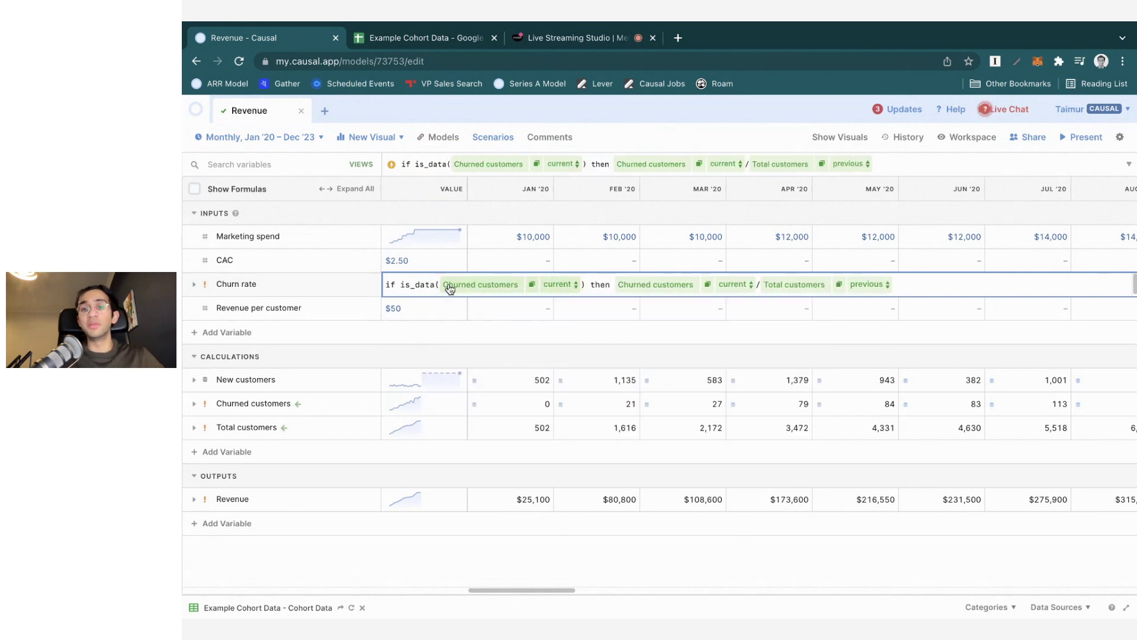
text( else churn)
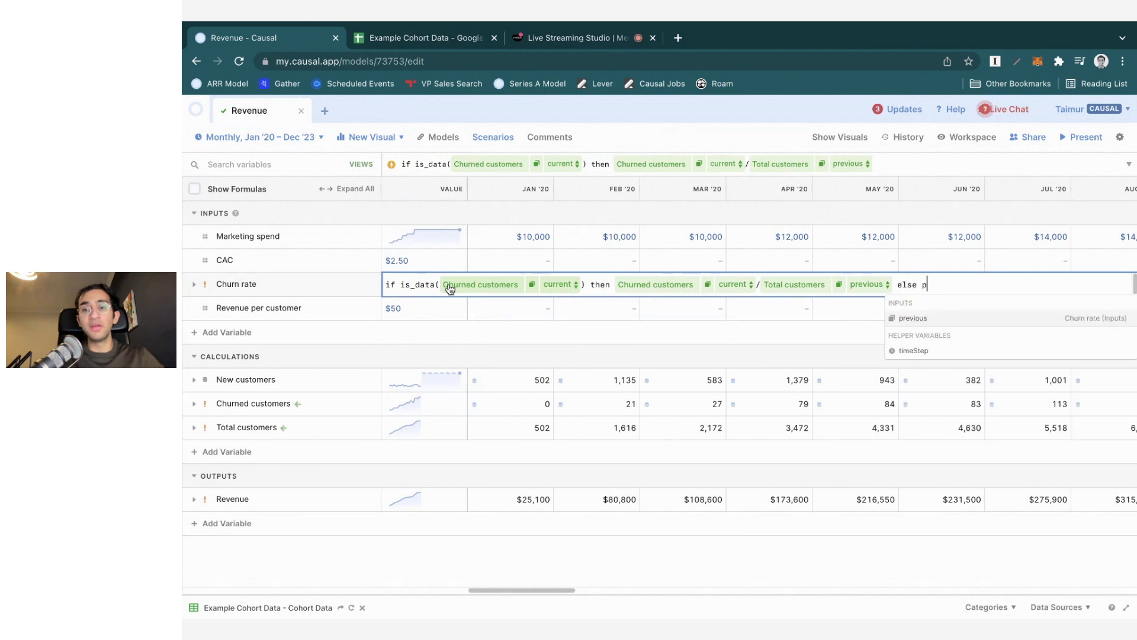
key(Return)
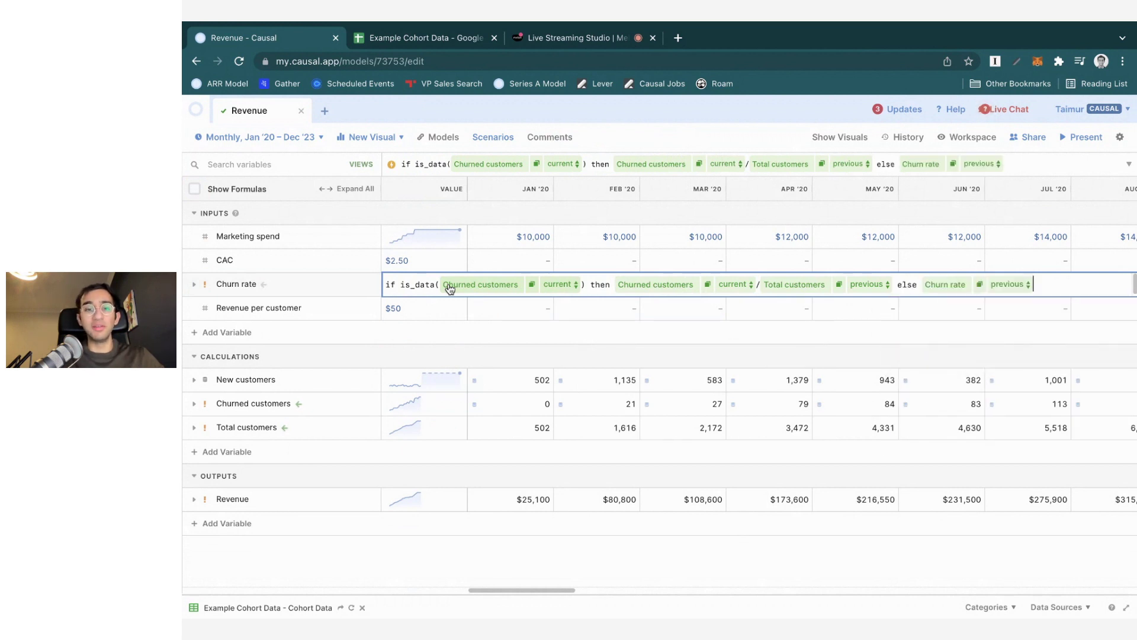
key(Return)
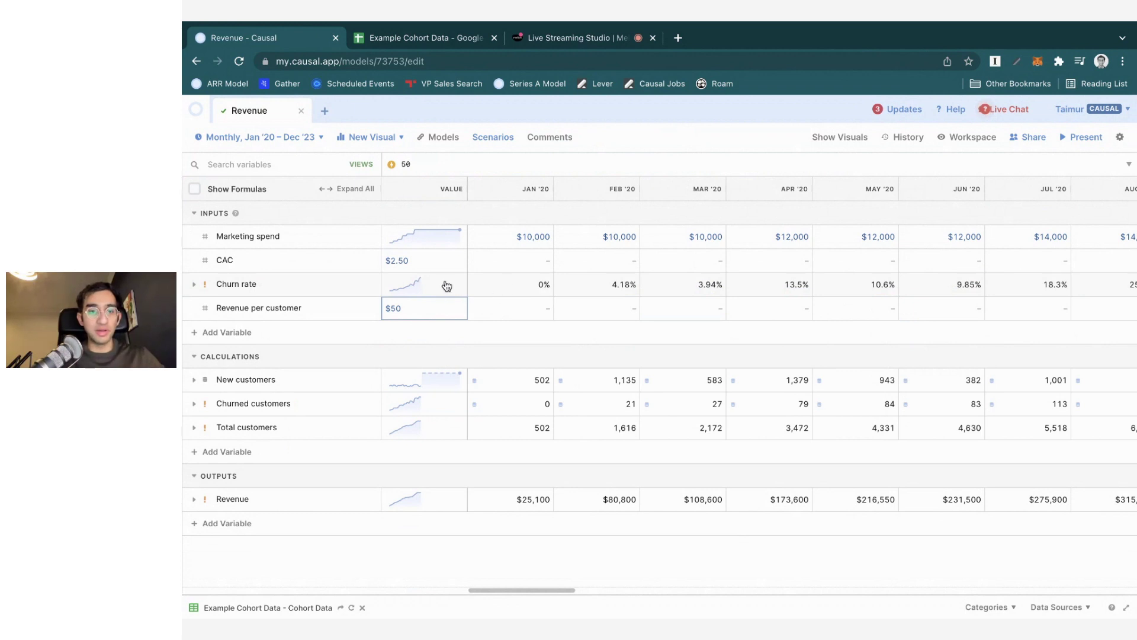
Replace the is_data condition in the Churn rate formula with date <= date(2021,10,1)
click(446, 286)
double_click(447, 287)
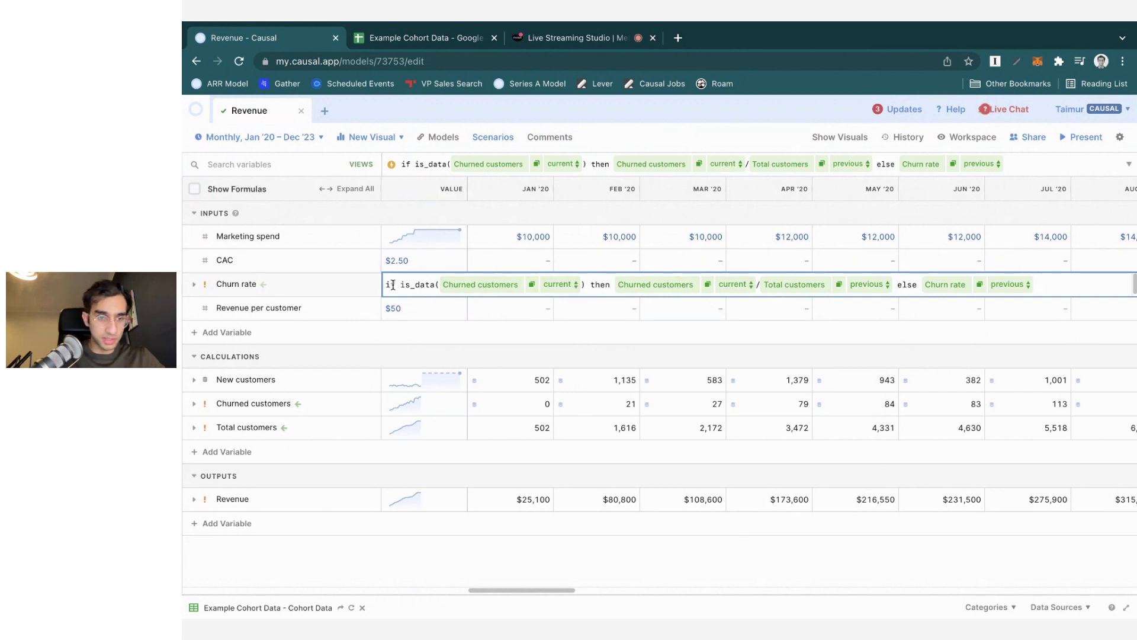
drag(401, 285, 434, 286)
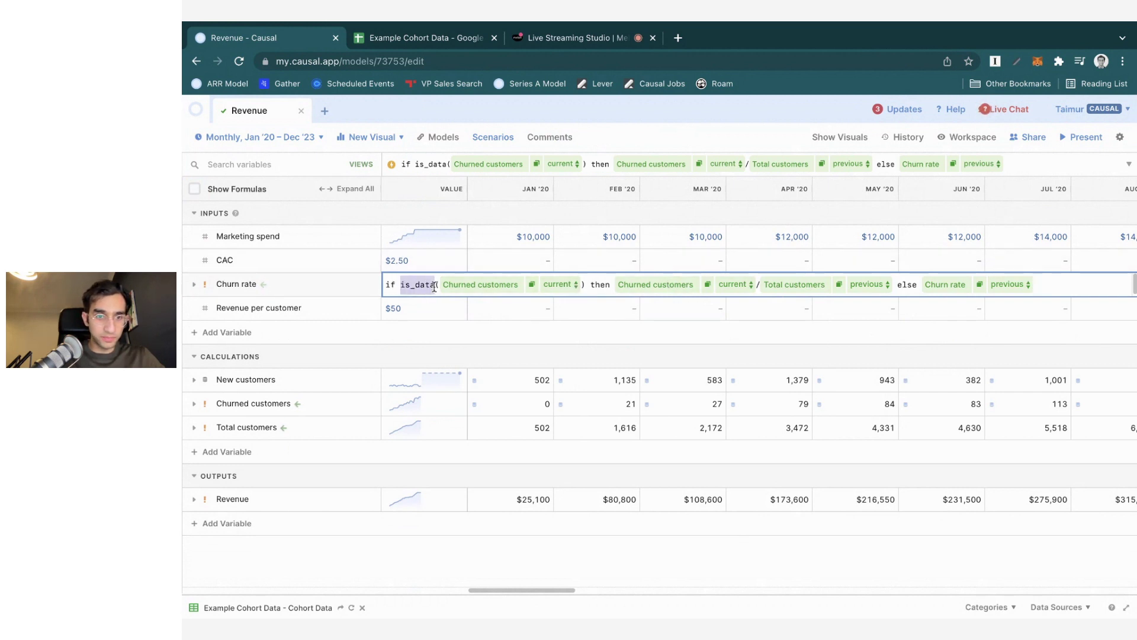
click(434, 287)
click(586, 286)
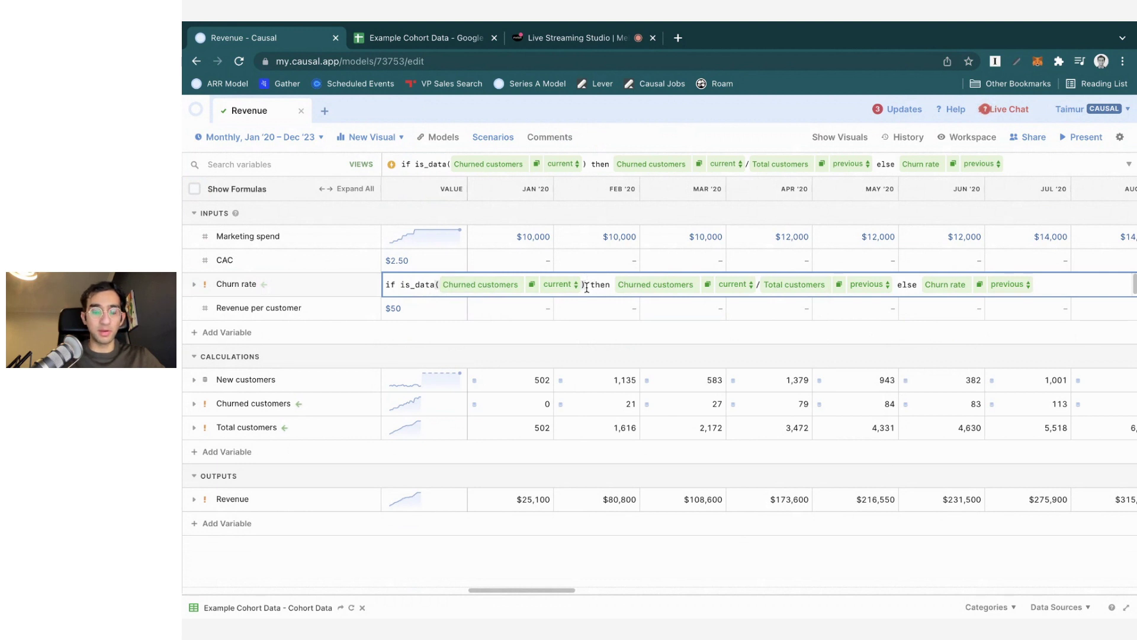
key(BackSpace)
key(BackSpace)
key(BackSpace)
key(BackSpace)
key(BackSpace)
key(BackSpace)
key(BackSpace)
key(BackSpace)
key(BackSpace)
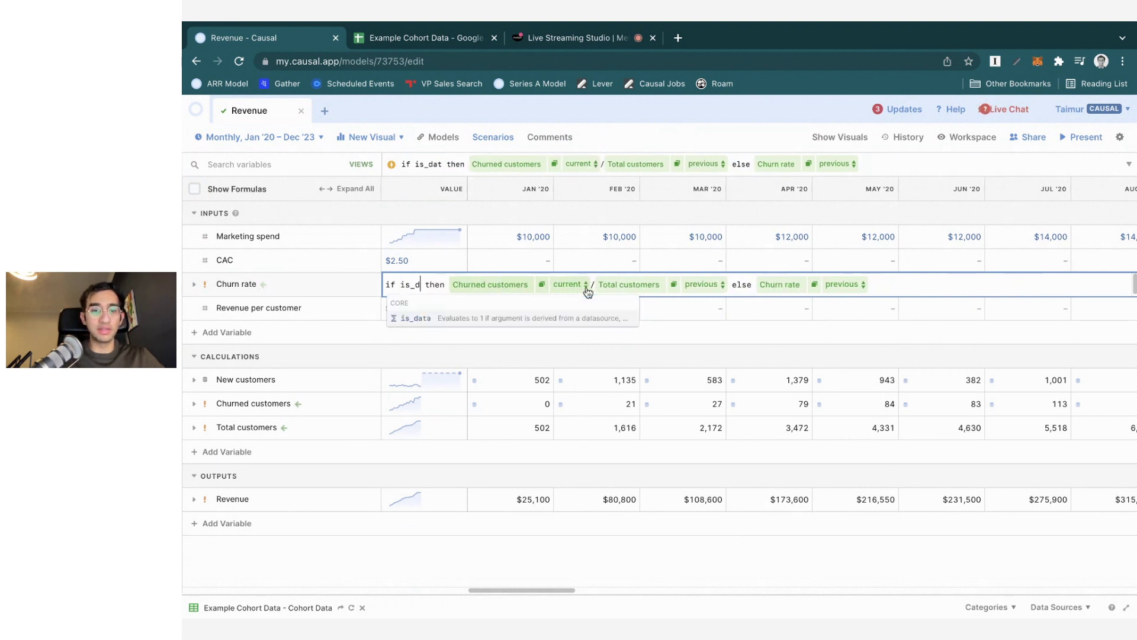
key(BackSpace)
key(BackSpace)
text(date)
key(Return)
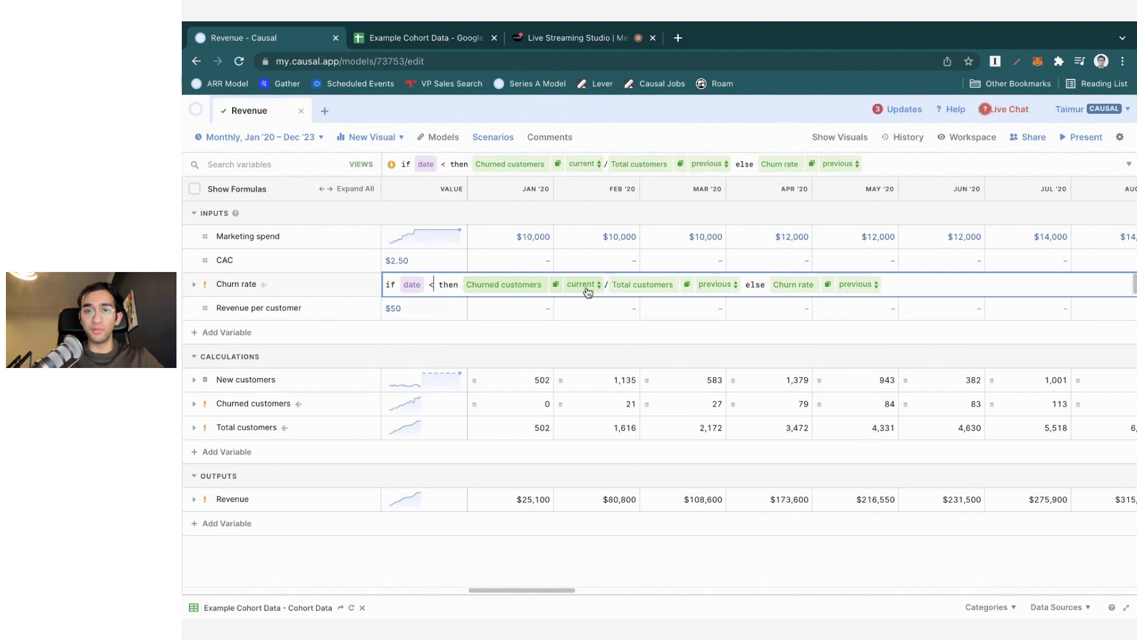
text(<= )
text(date()
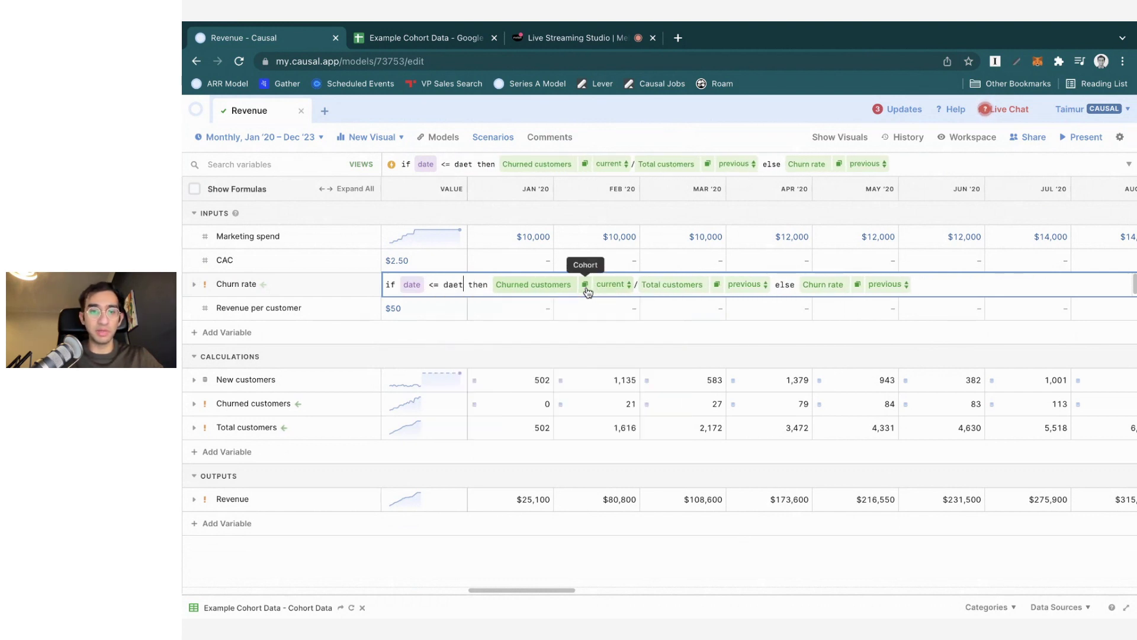
text(2021,)
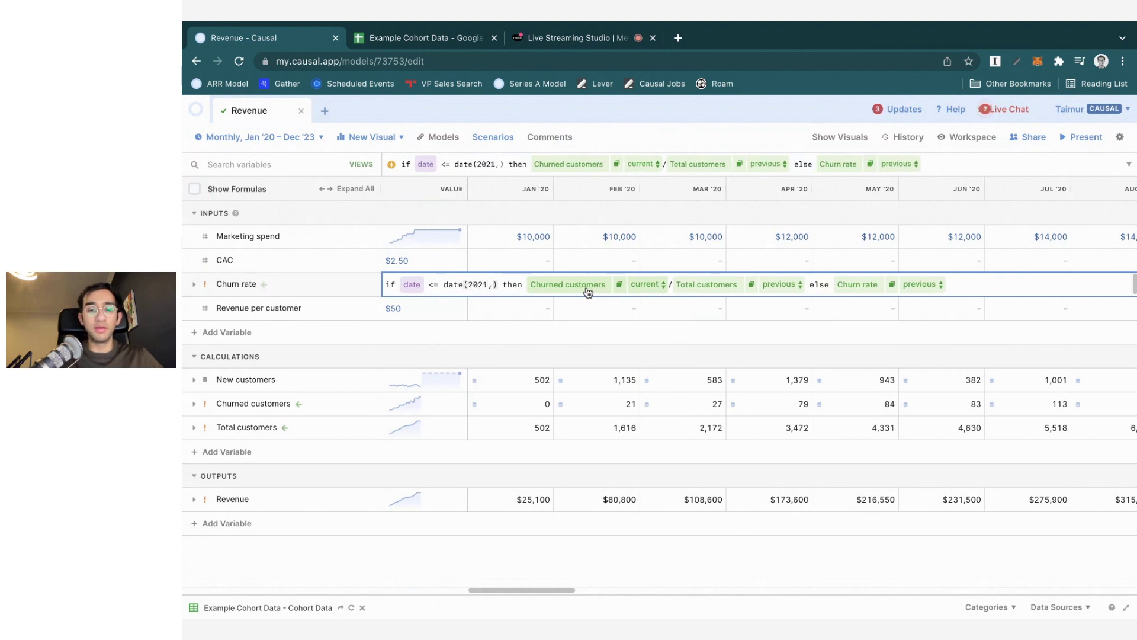
text(10,1)
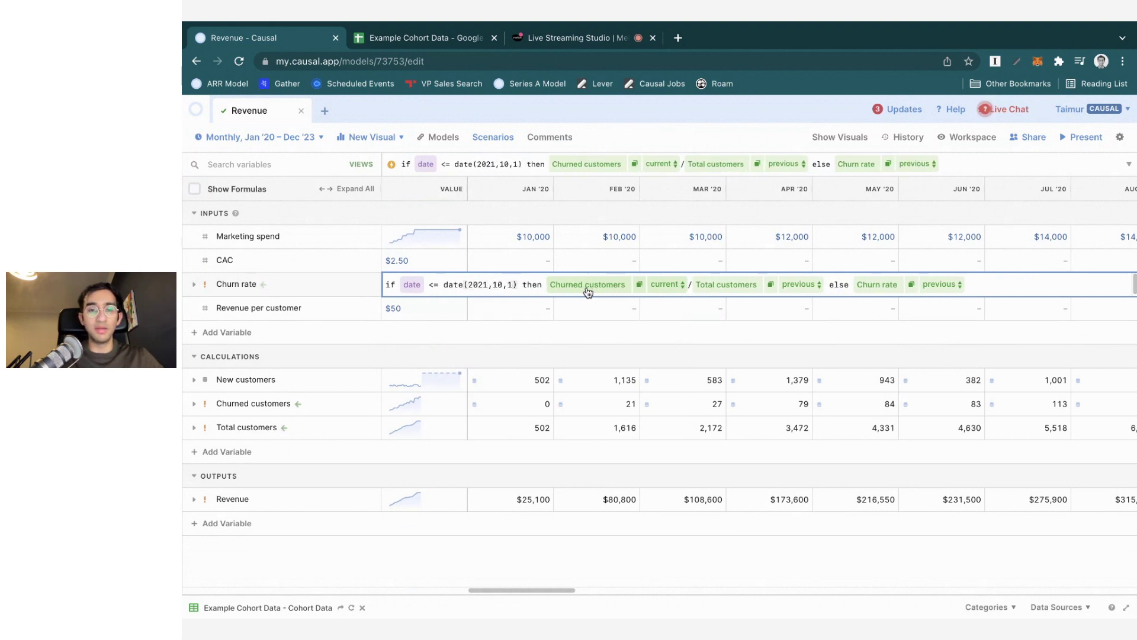
key(Return)
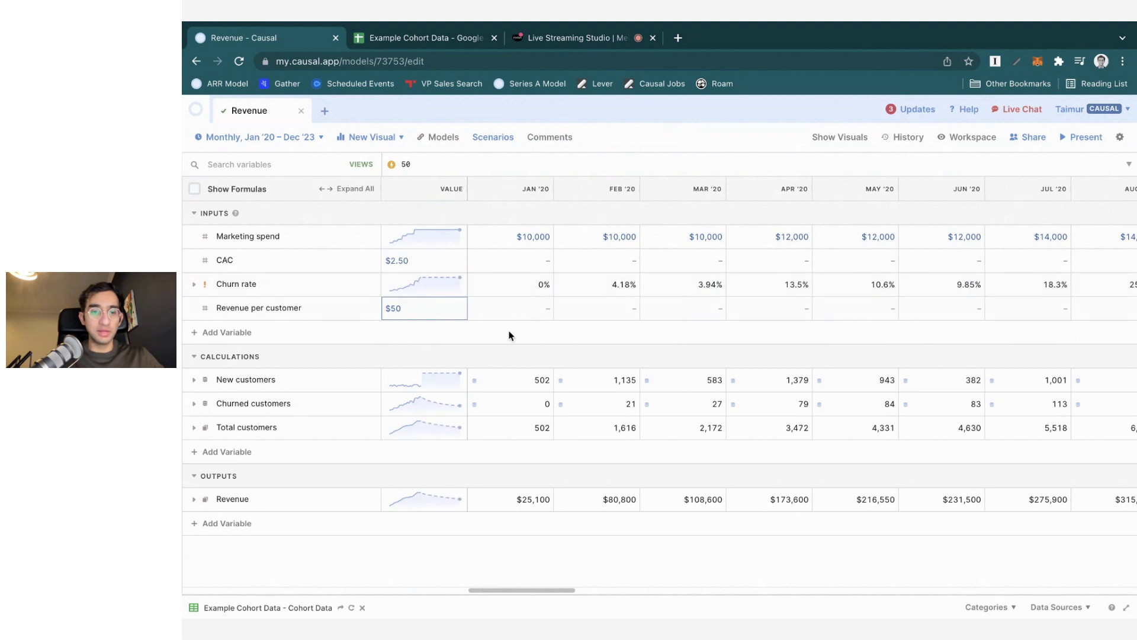
Expand Churn rate by cohort, compare each cohort's values before and after October 2021, and collapse the breakdown
scroll(541, 287, right, 5)
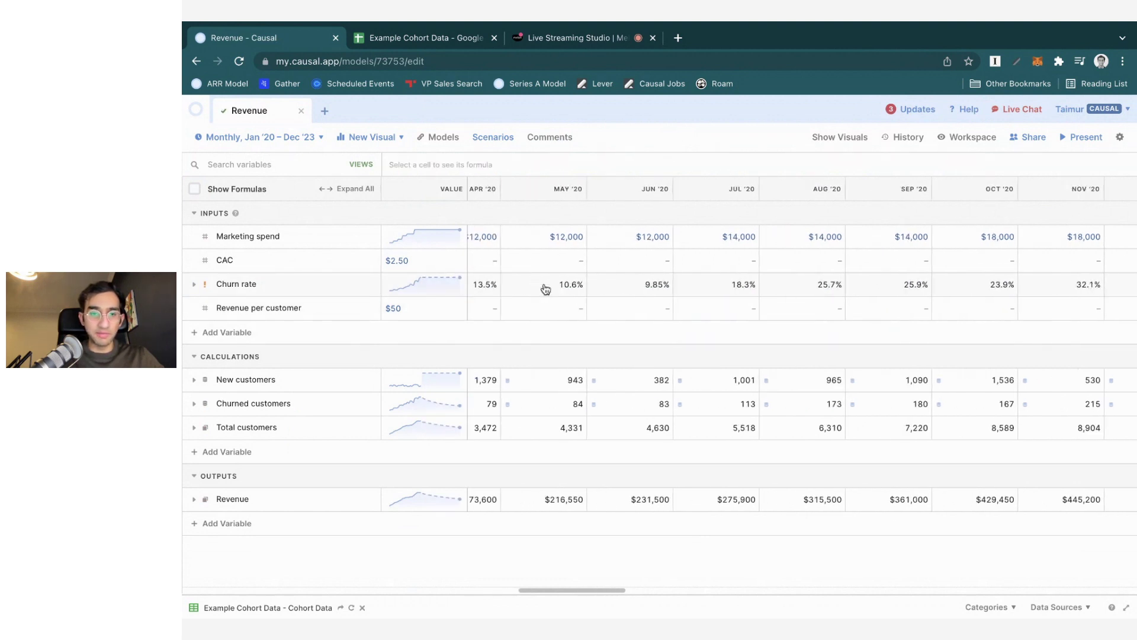
click(194, 284)
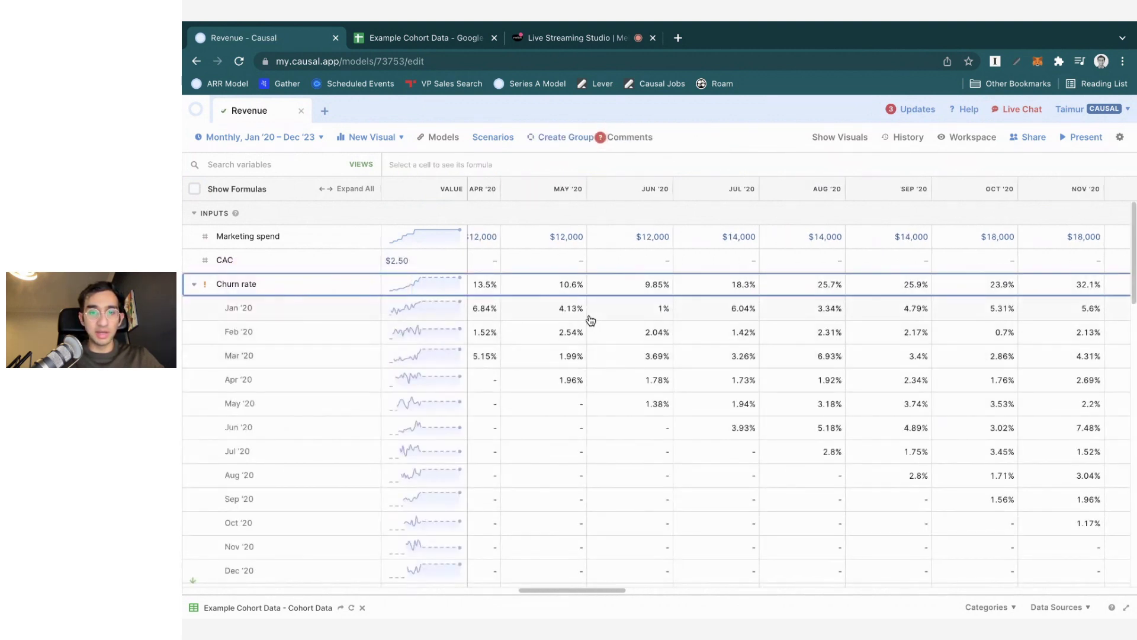
scroll(590, 320, right, 8)
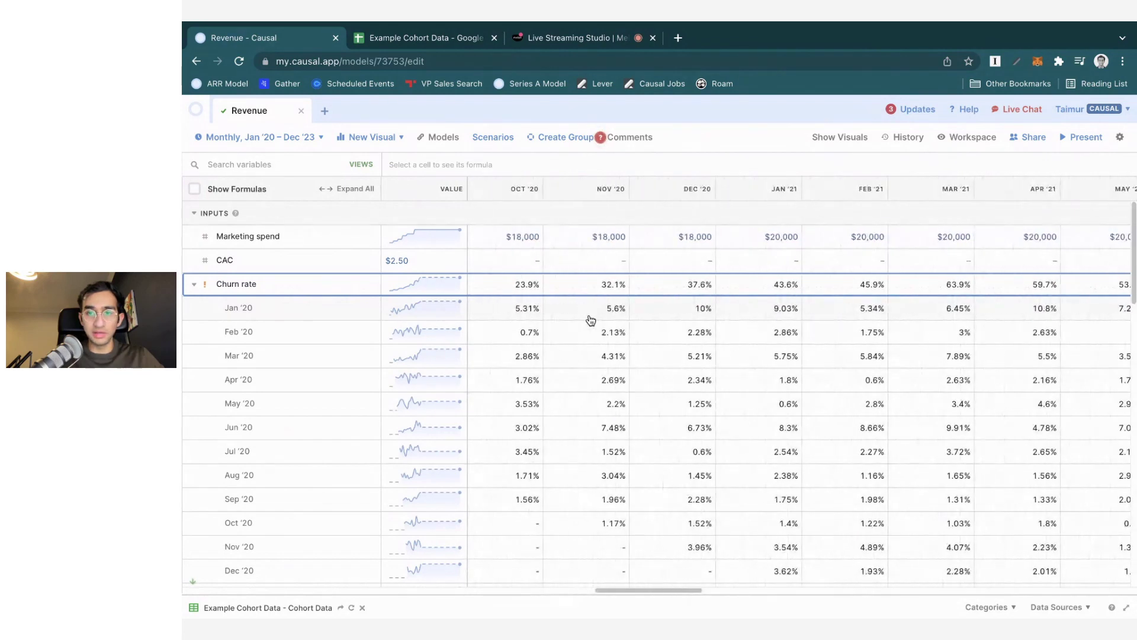
scroll(590, 320, right, 6)
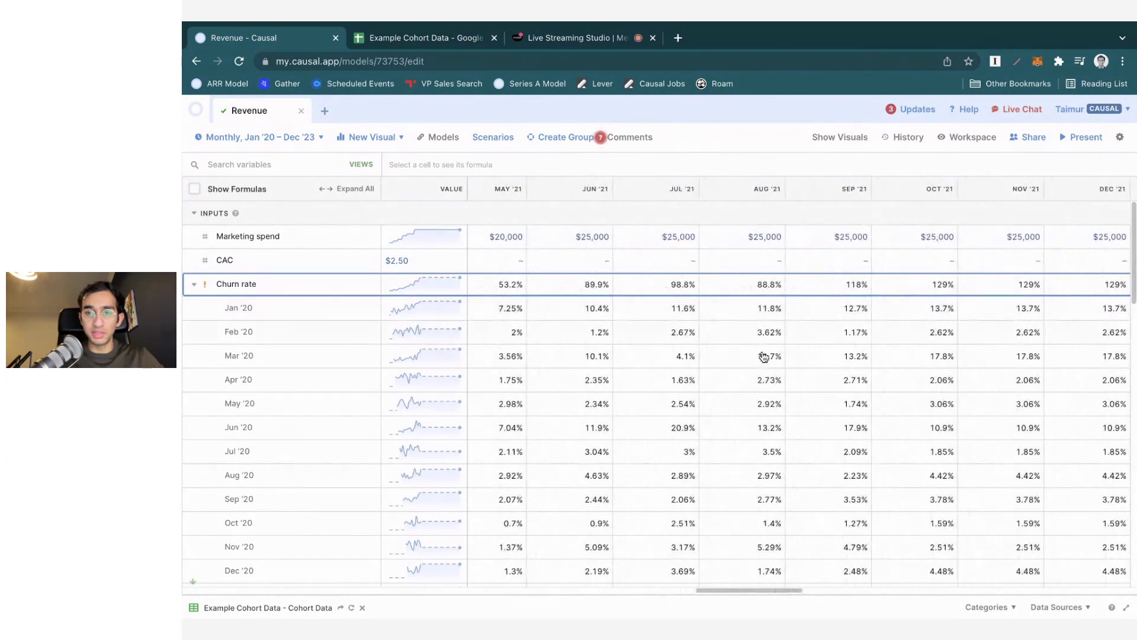
scroll(814, 340, right, 2)
click(944, 309)
click(1040, 310)
click(812, 311)
click(901, 314)
click(1051, 312)
click(1059, 344)
click(1029, 377)
click(1030, 436)
click(194, 284)
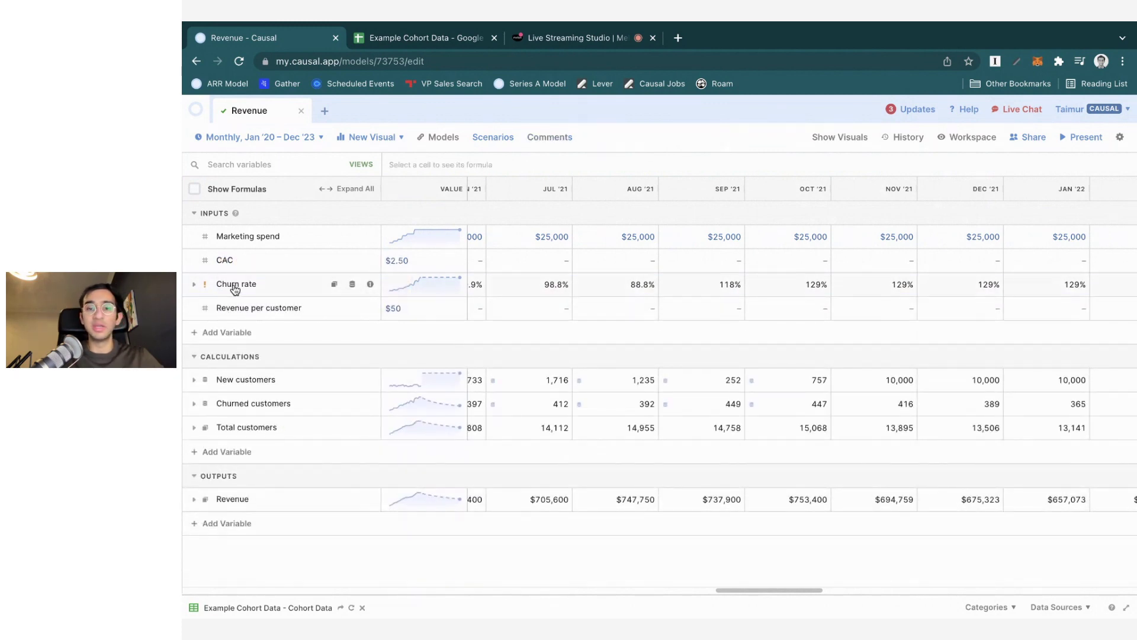
scroll(608, 285, left, 10)
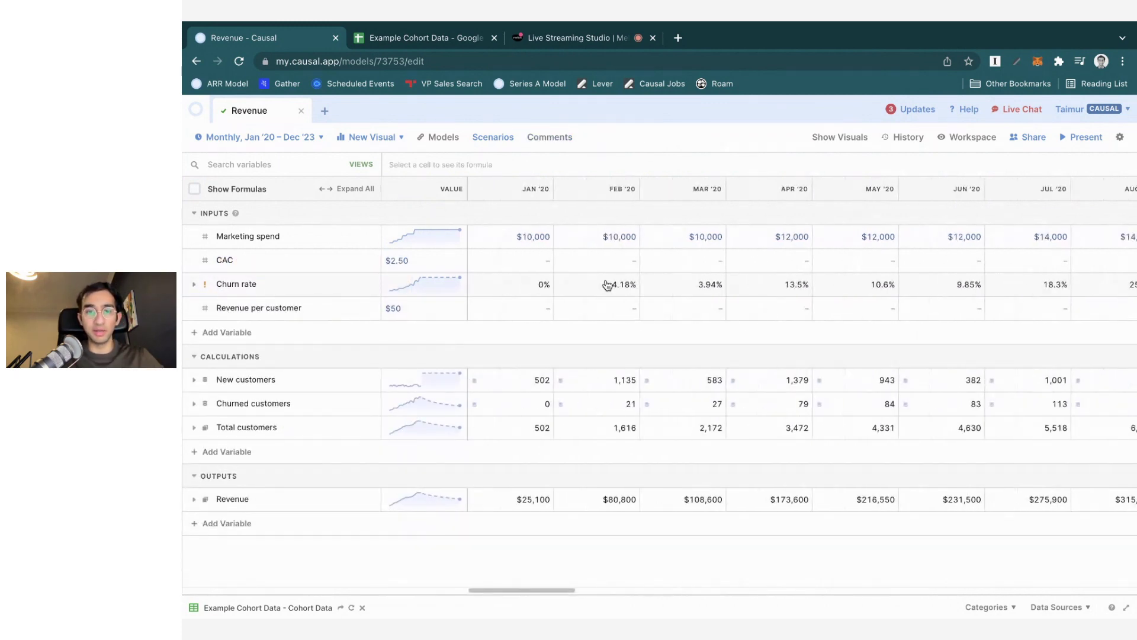
Replace the else branch of the Churn rate formula with avg(Churn rate) over the custom time range t-3:t-1
click(533, 285)
click(531, 286)
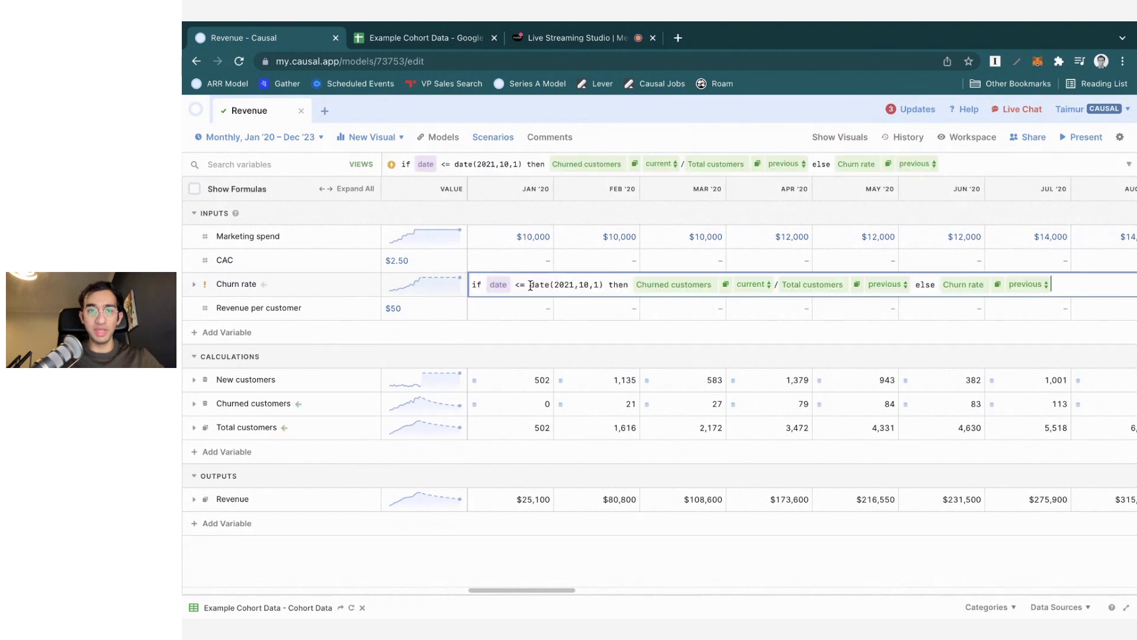
click(1086, 289)
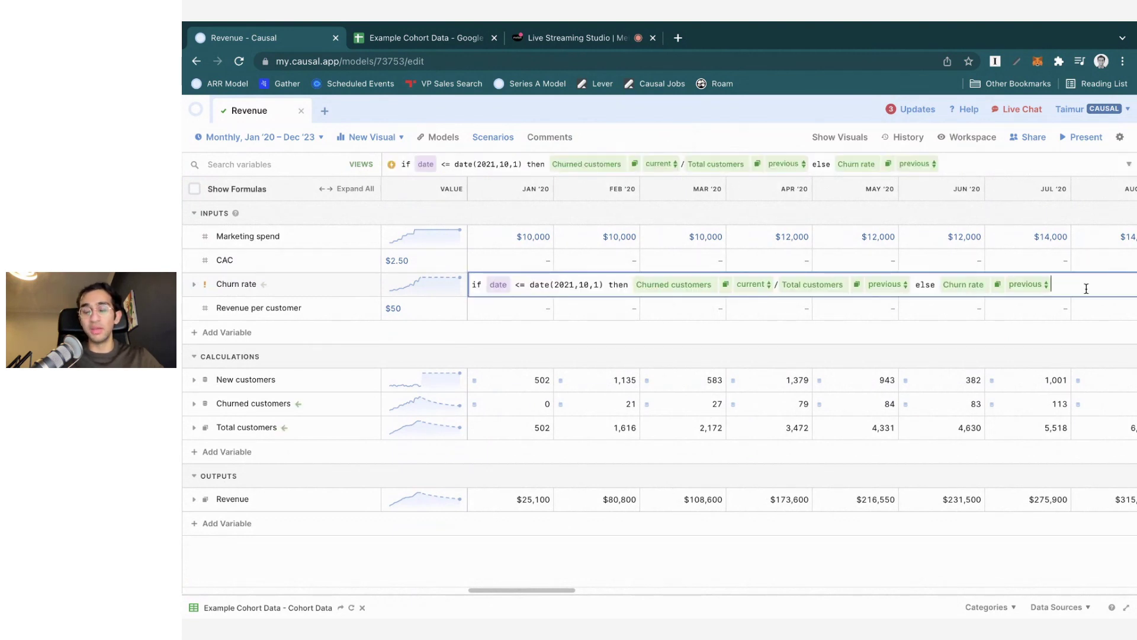
key(BackSpace)
key(BackSpace)
text(av)
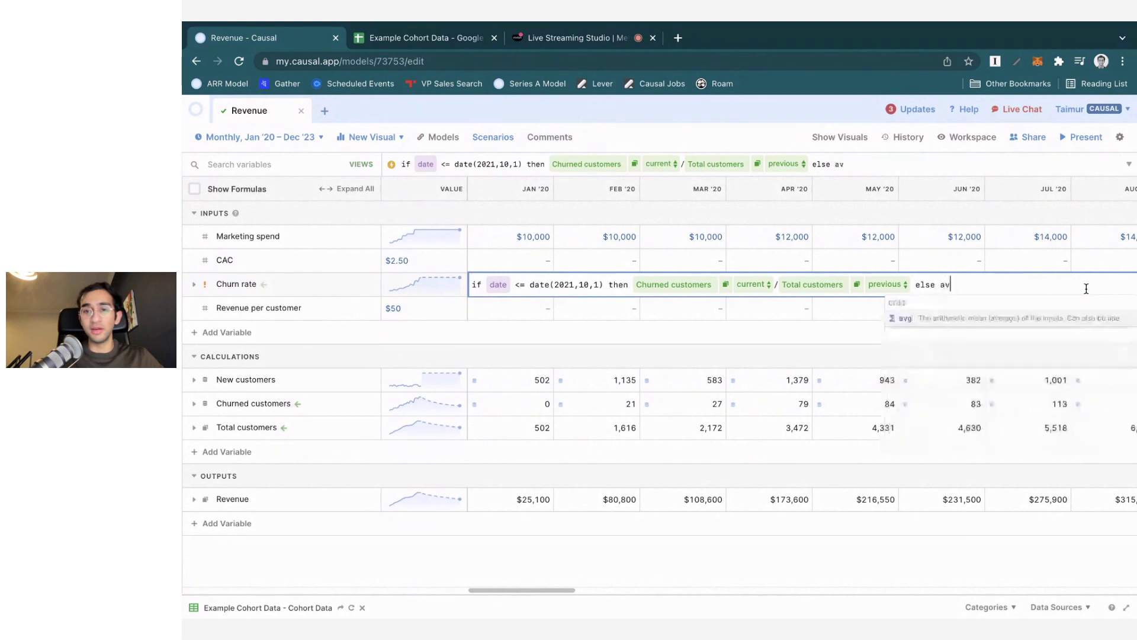
text(g(churn)
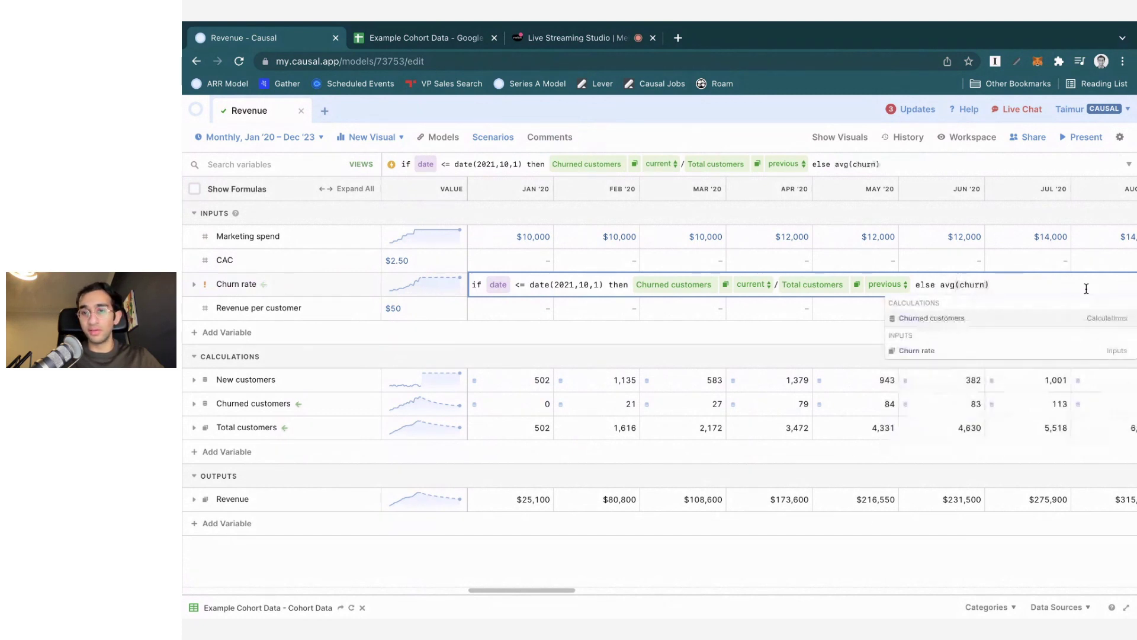
key(Return)
click(1059, 287)
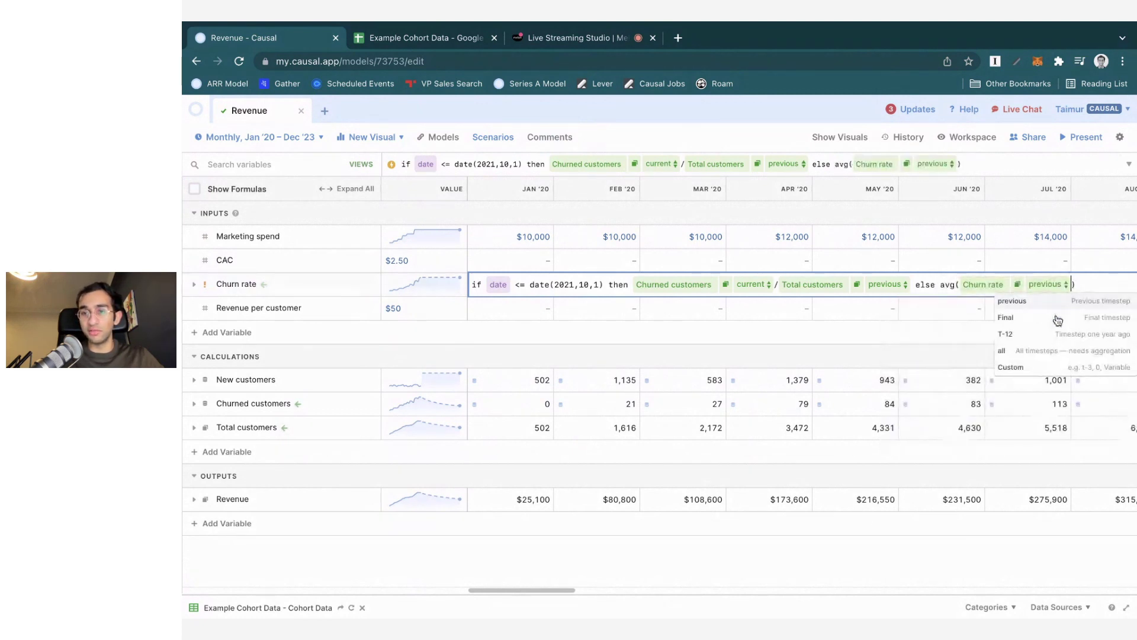
click(1056, 368)
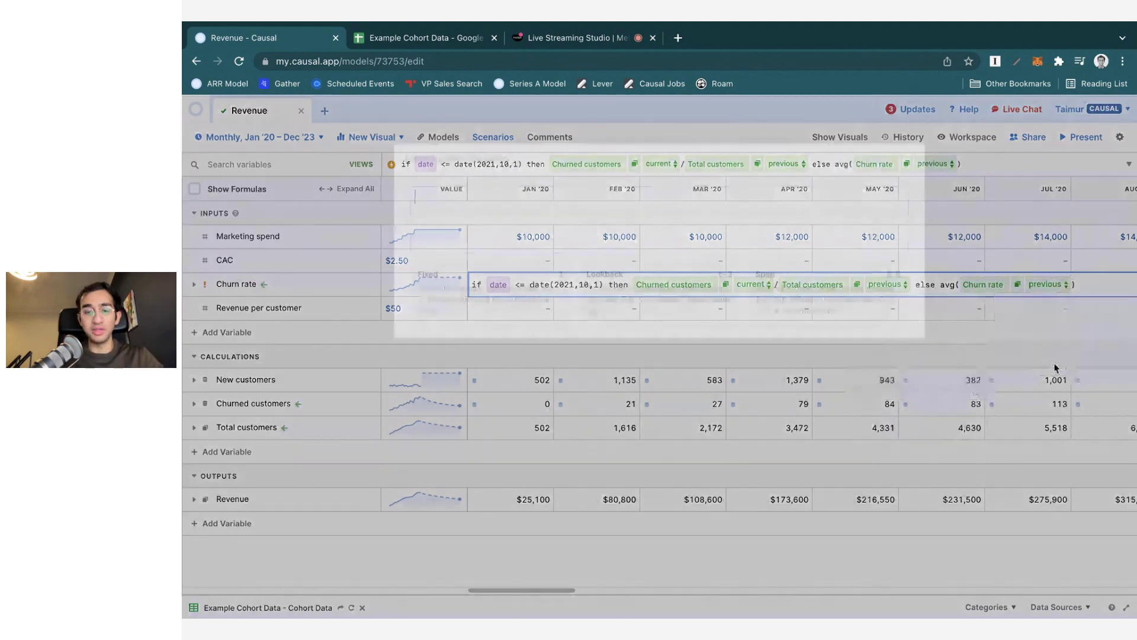
text(t-3:t-1)
key(Return)
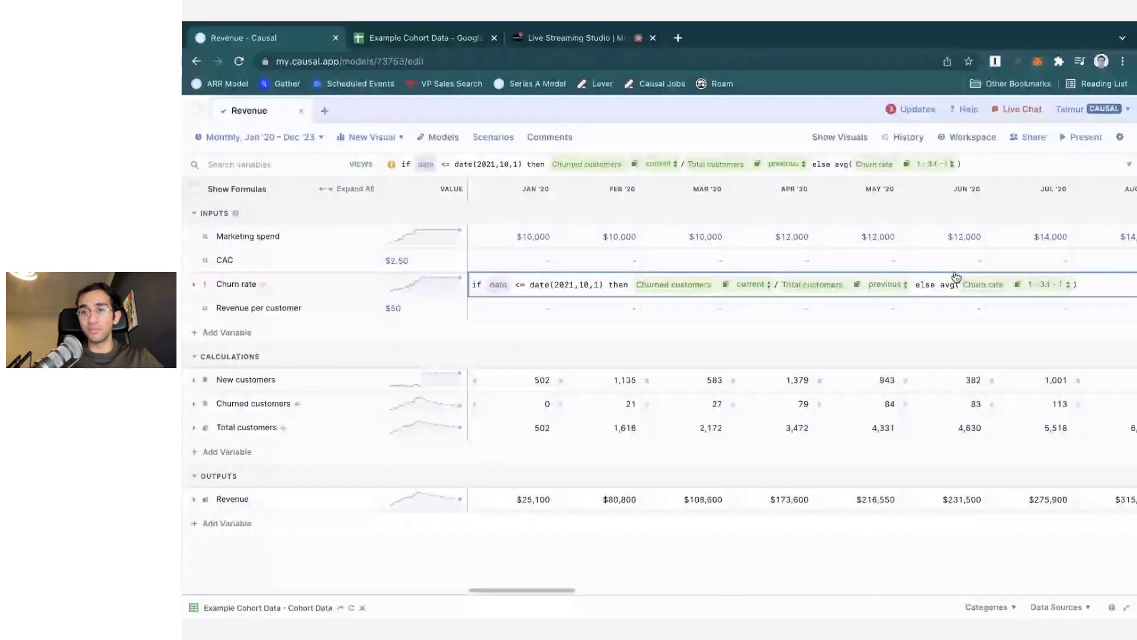
key(Return)
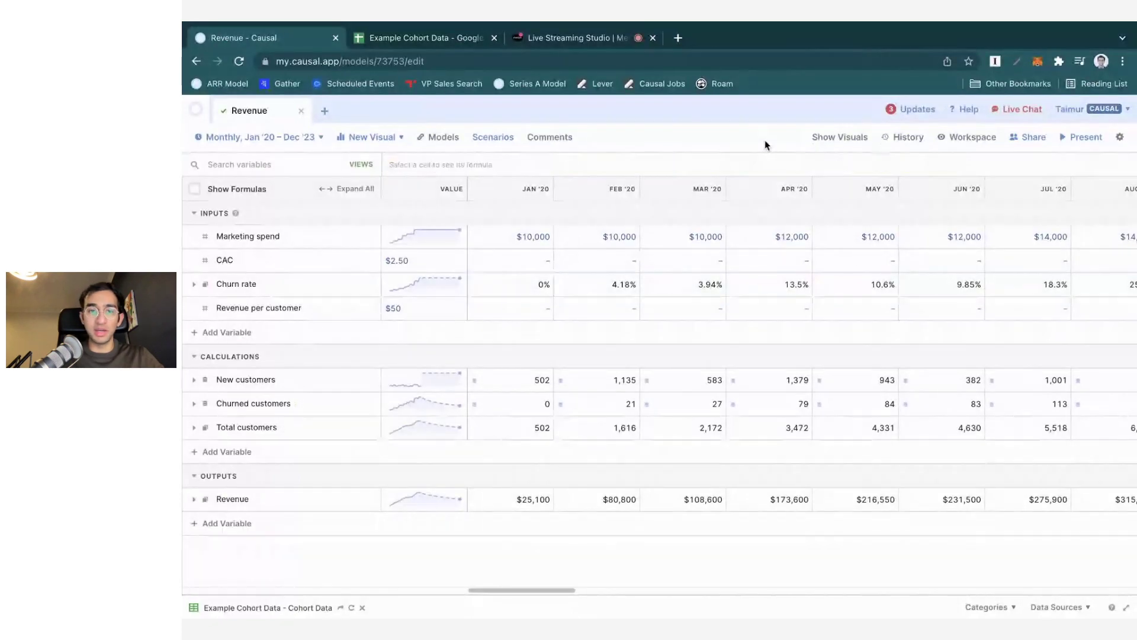
Expand Churn rate by cohort, examine how the Jan '20 cohort's values continue past October 2021, and collapse the breakdown
click(193, 284)
scroll(695, 391, right, 15)
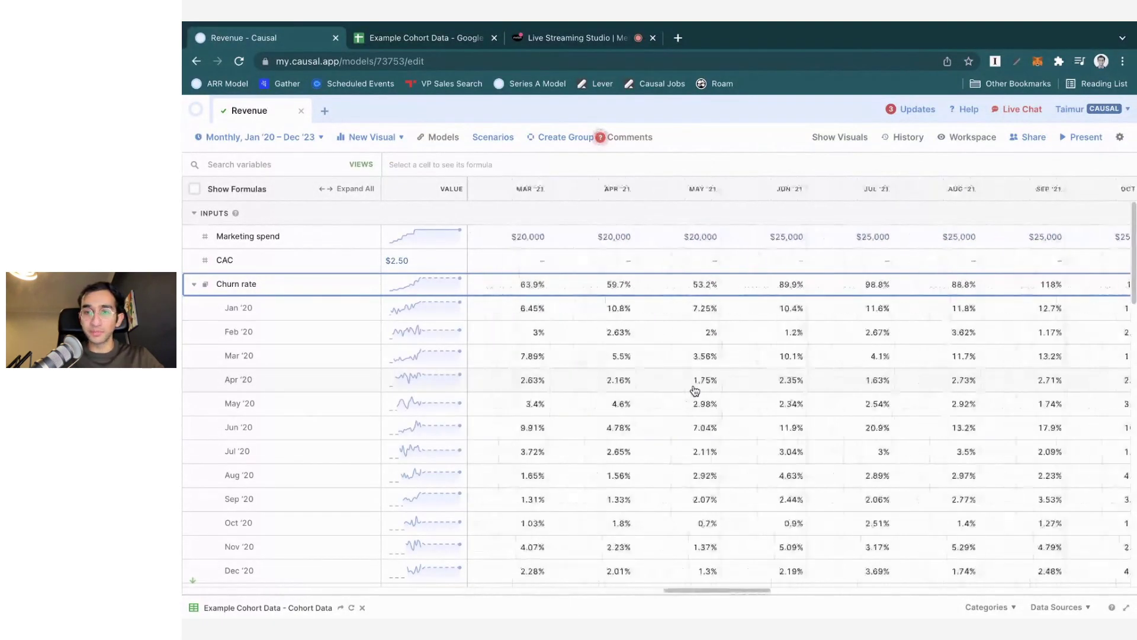
click(589, 308)
click(699, 308)
click(778, 313)
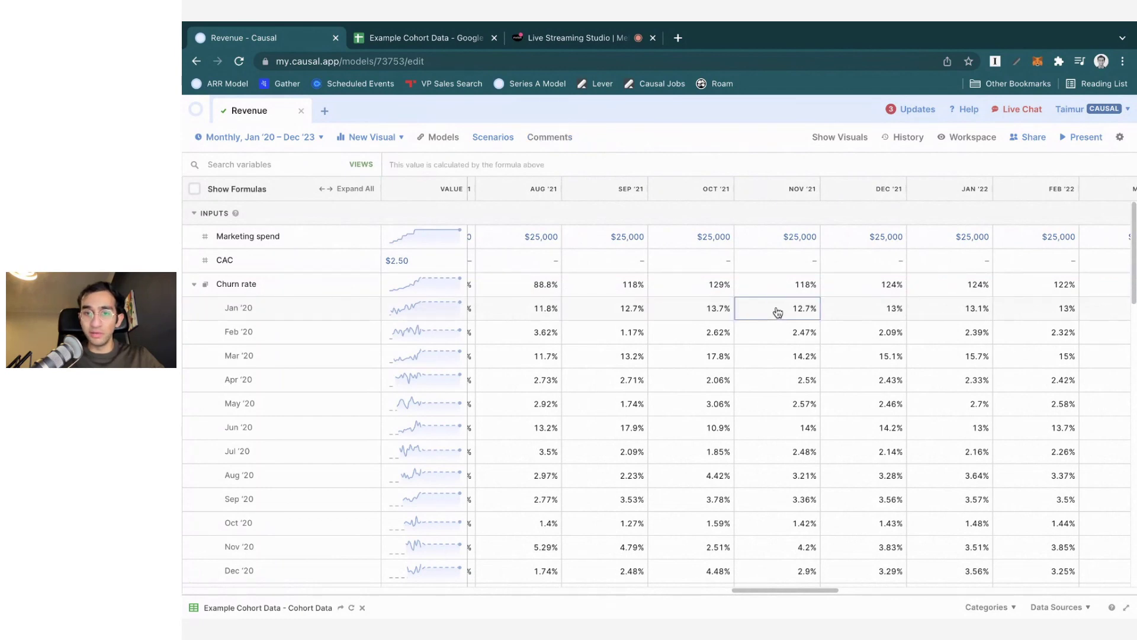
click(834, 316)
scroll(834, 316, right, 1)
click(899, 317)
scroll(899, 318, right, 1)
scroll(900, 317, right, 8)
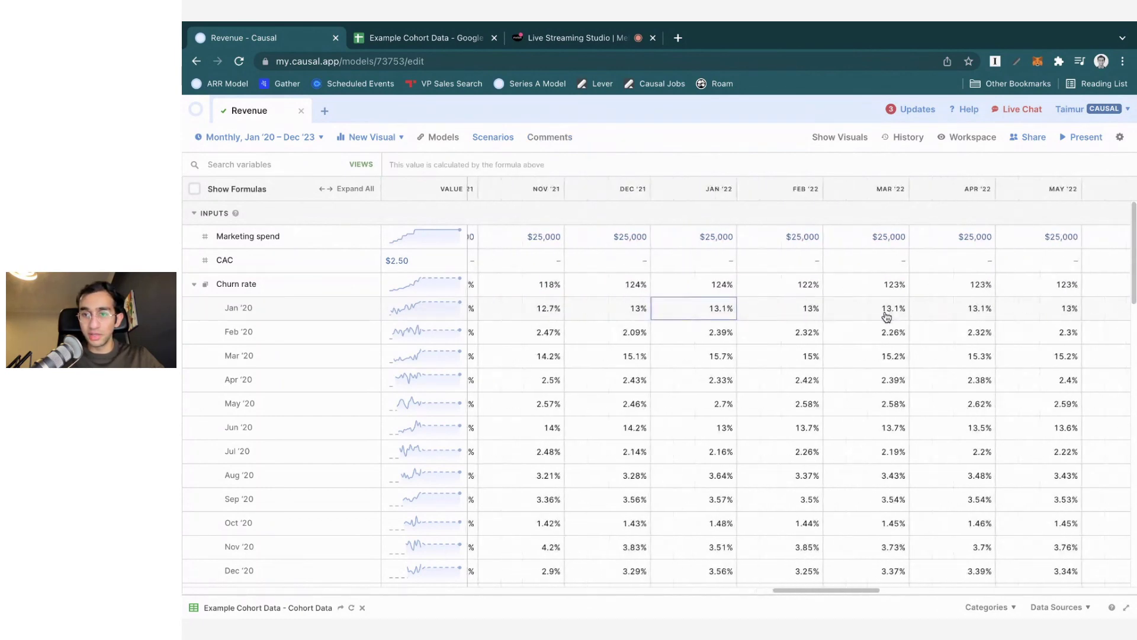
scroll(847, 323, left, 15)
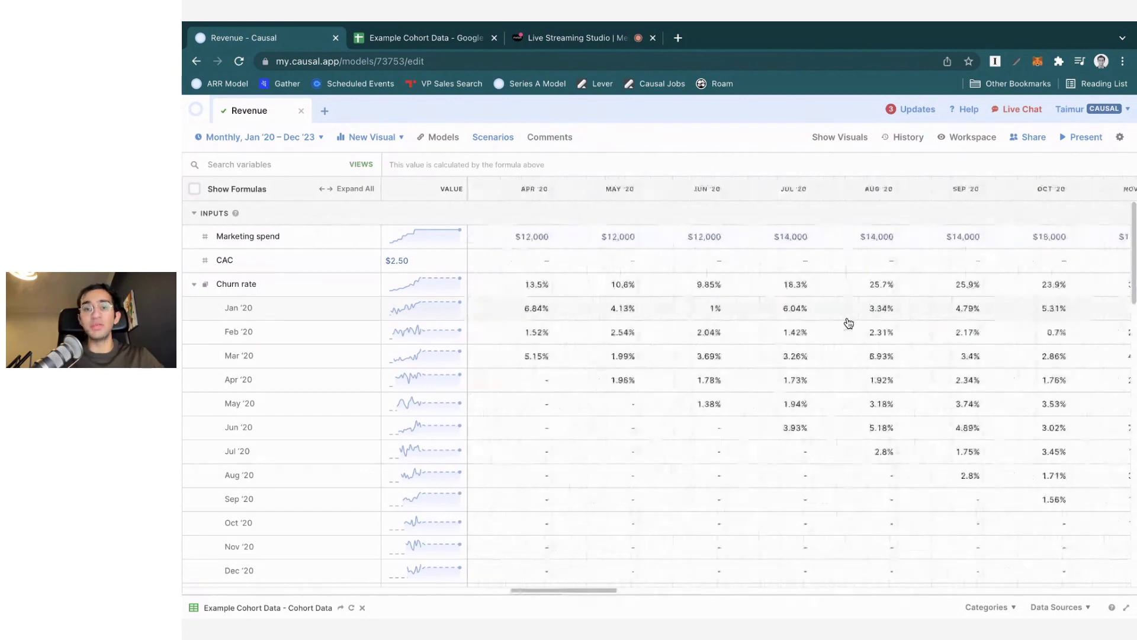
click(193, 284)
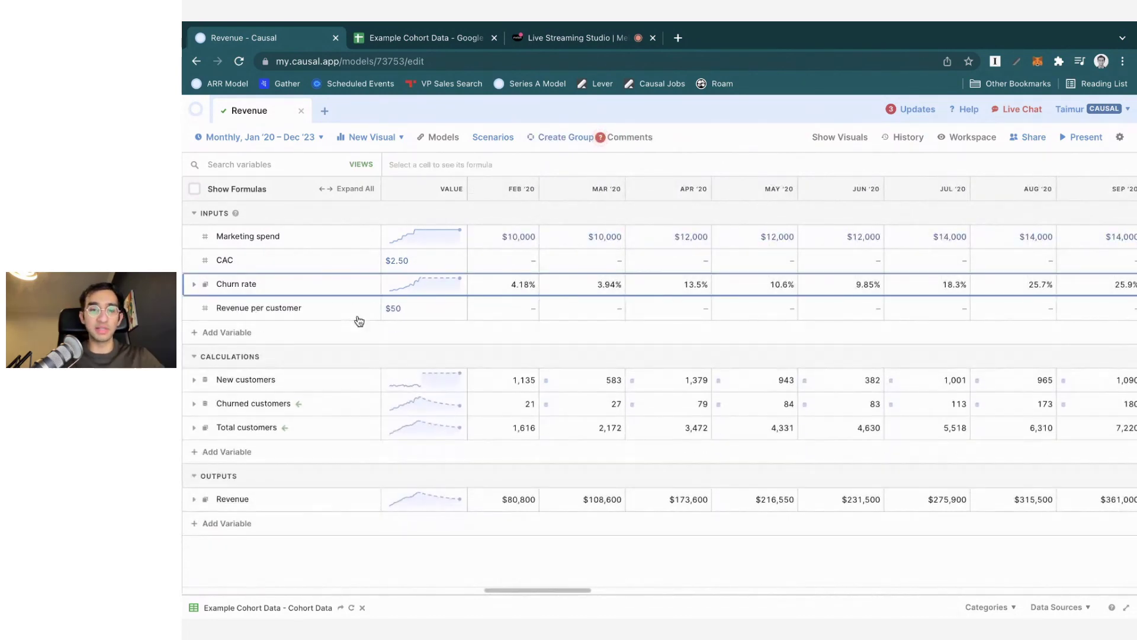
scroll(551, 284, left, 1)
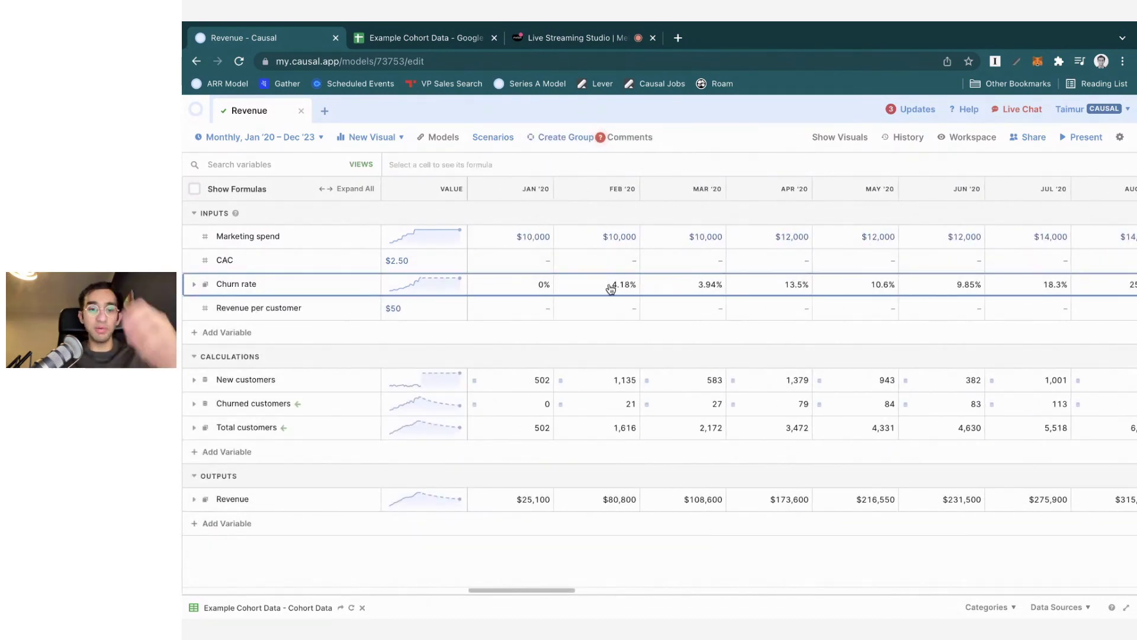
click(709, 141)
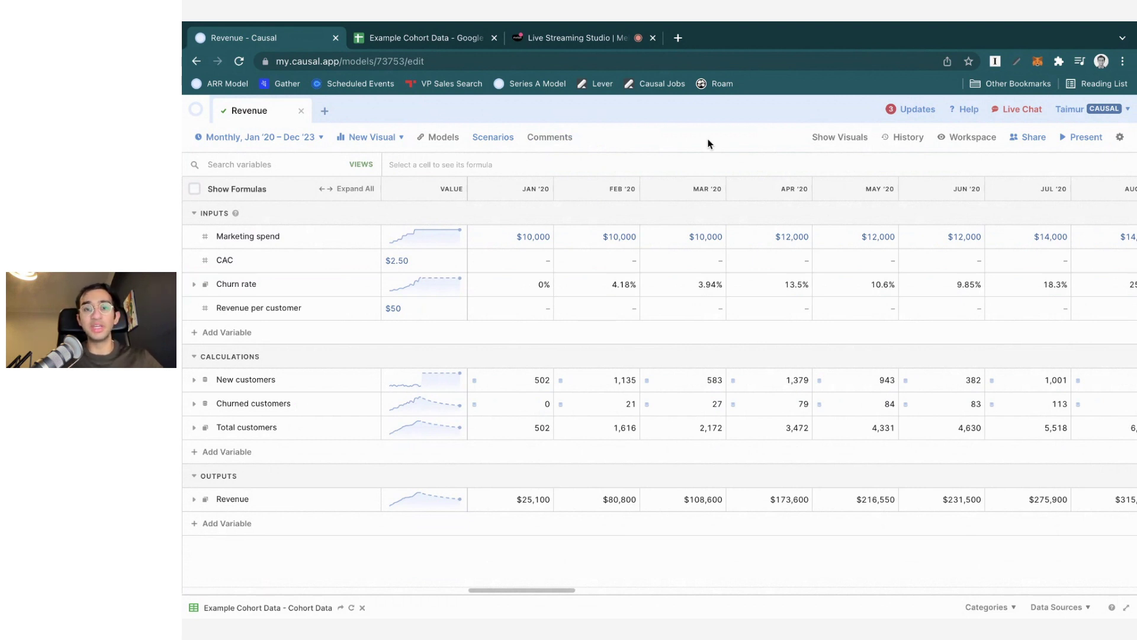
View the model's list of scenarios, close it, and show the Revenue model in presentation view
click(492, 137)
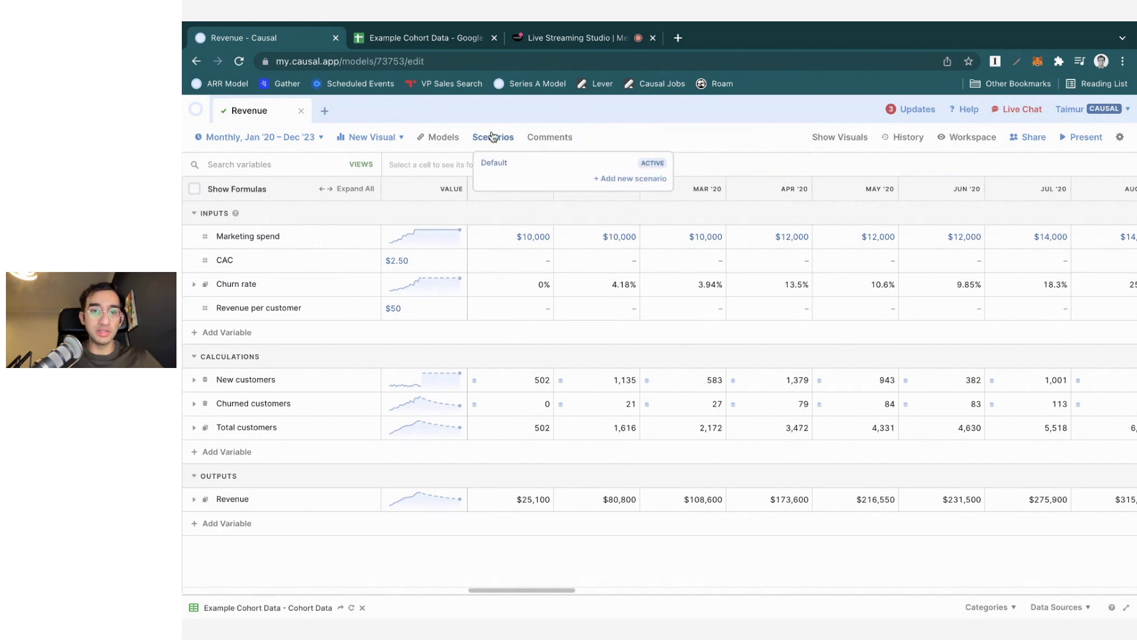
click(493, 136)
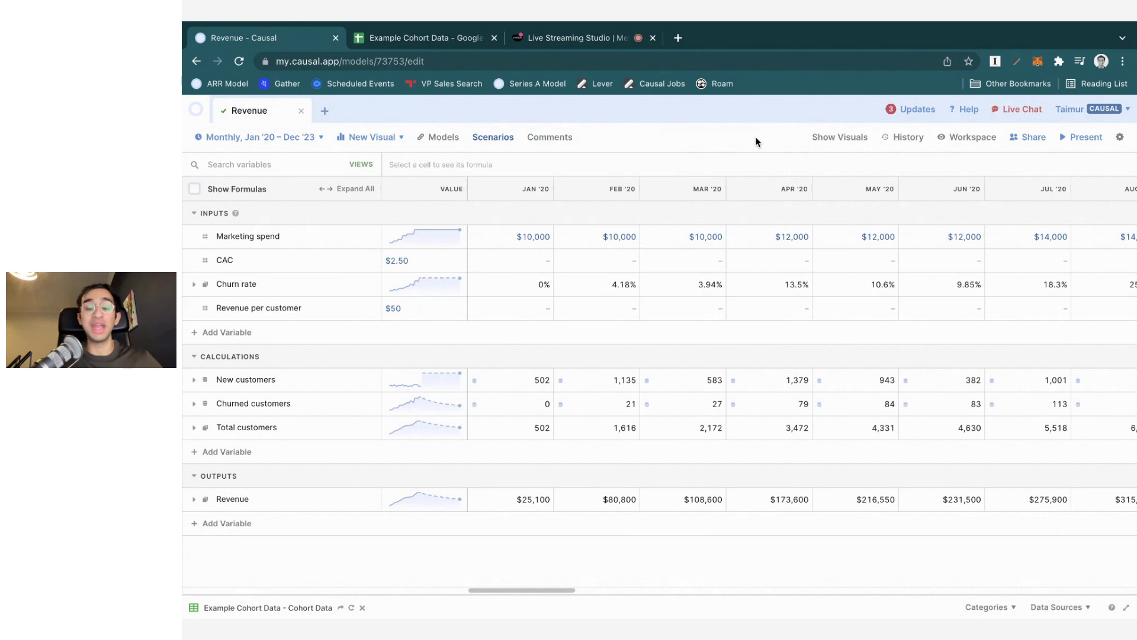
click(1073, 142)
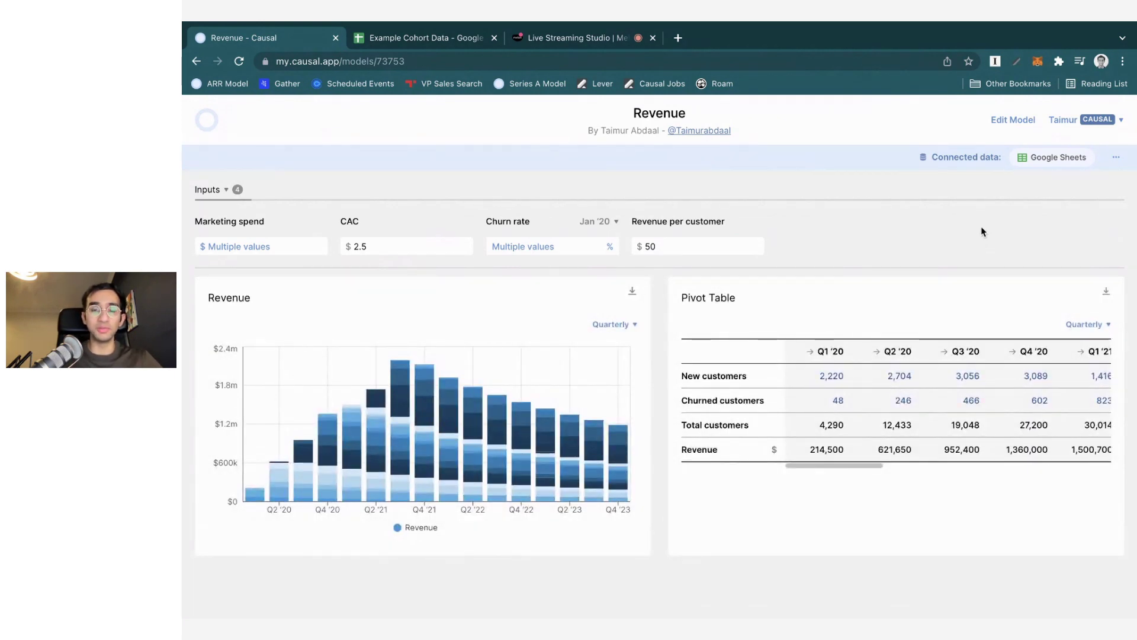
Switch to the Figma slide deck, show its closing contact slide, and return to the Causal model
key(ctrl+Right)
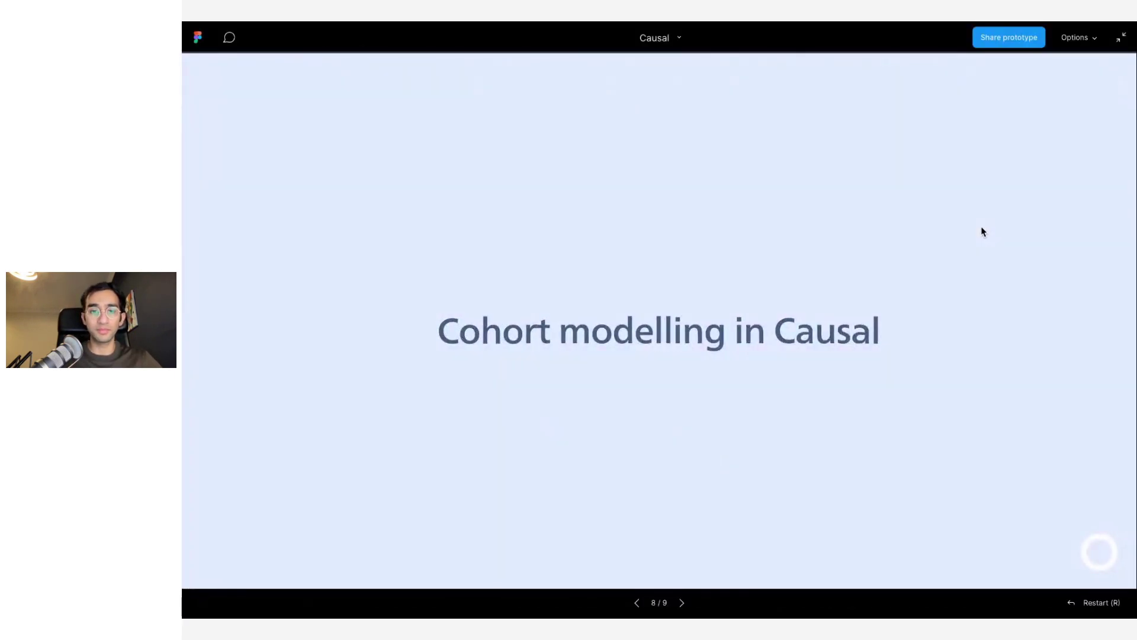
key(Right)
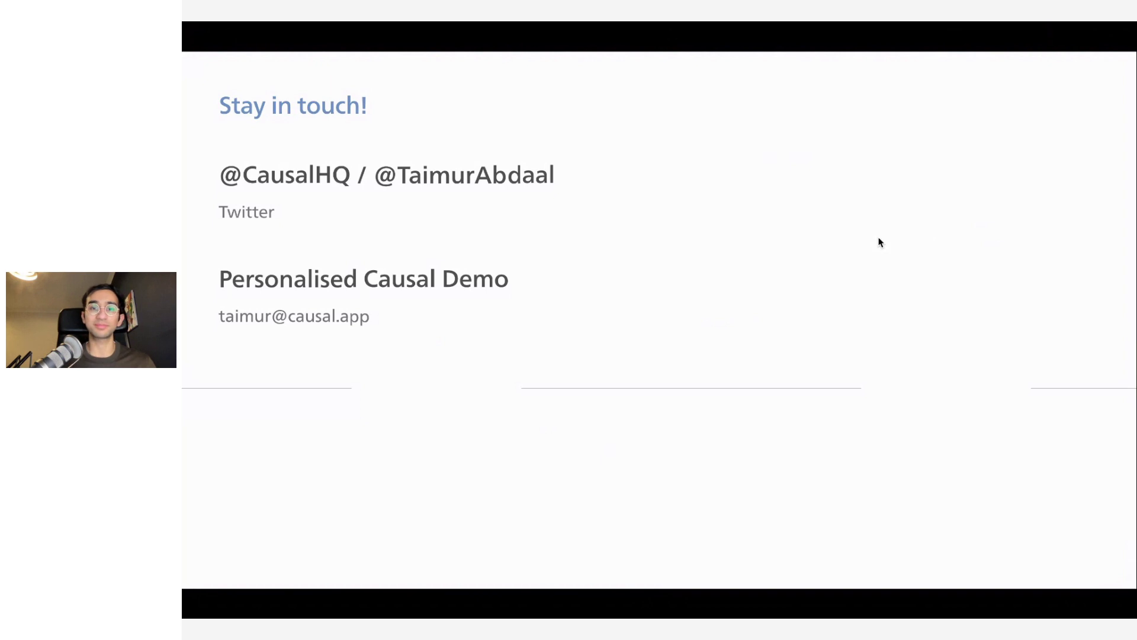
key(ctrl+Left)
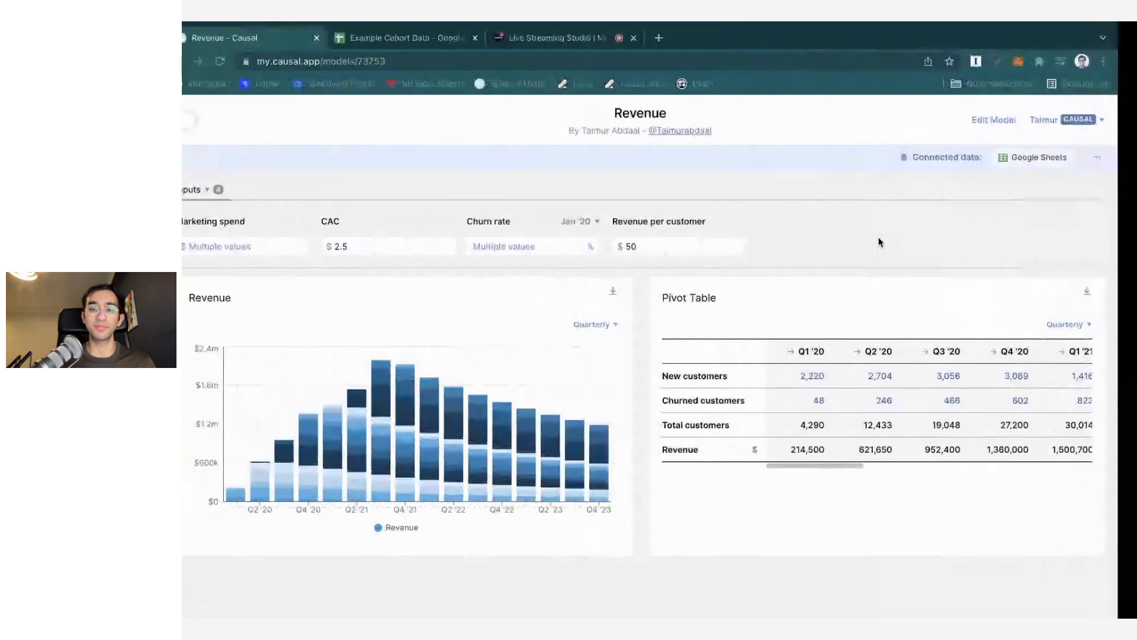